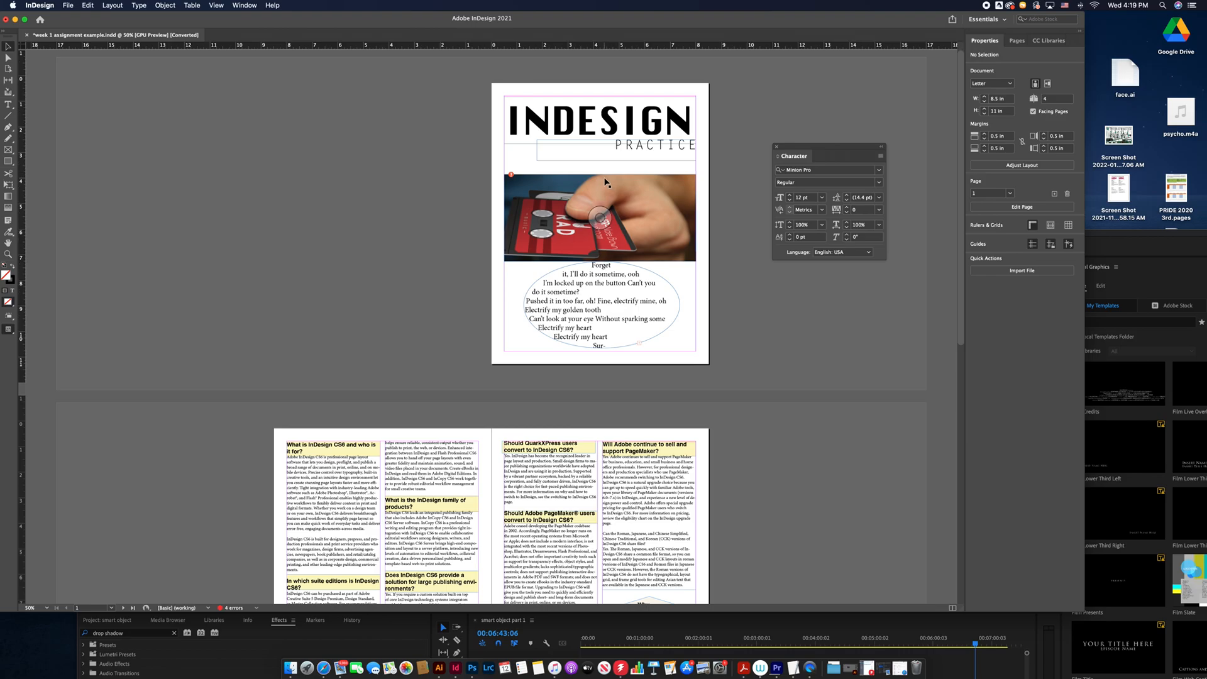
Look through the cover and inside spreads of the week 1 assignment example document.
scroll(606, 180, "down", 2)
scroll(605, 181, "up", 3)
scroll(604, 181, "up", 3)
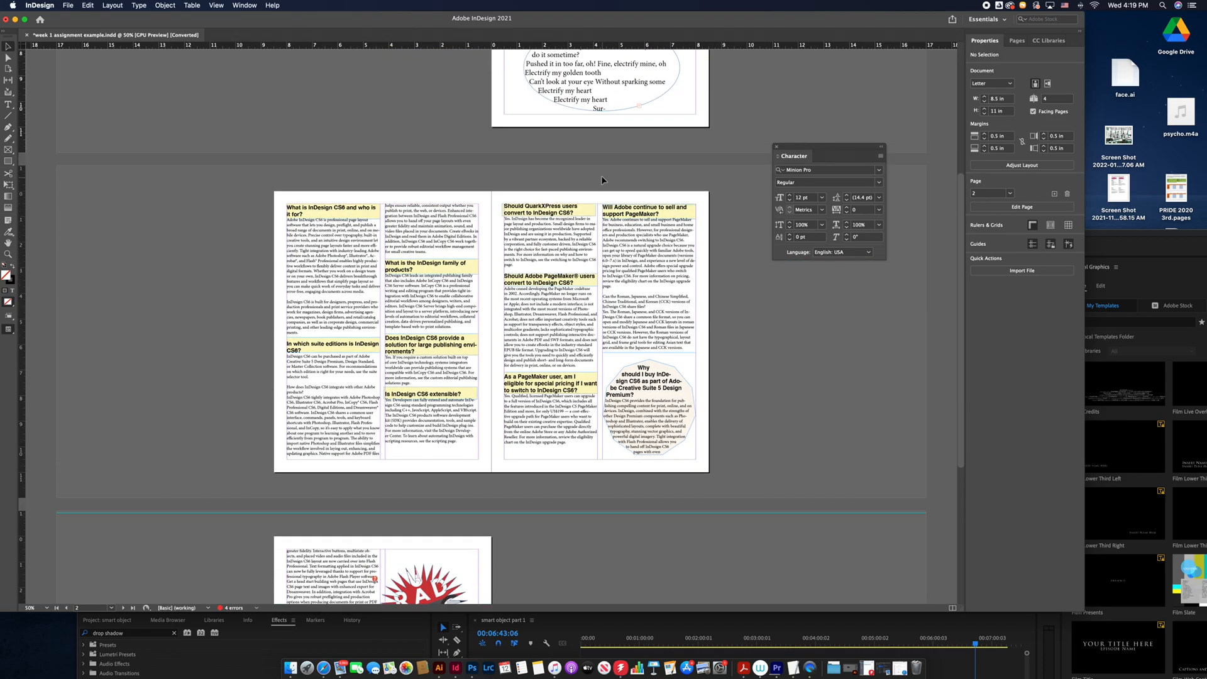
scroll(602, 180, "up", 2)
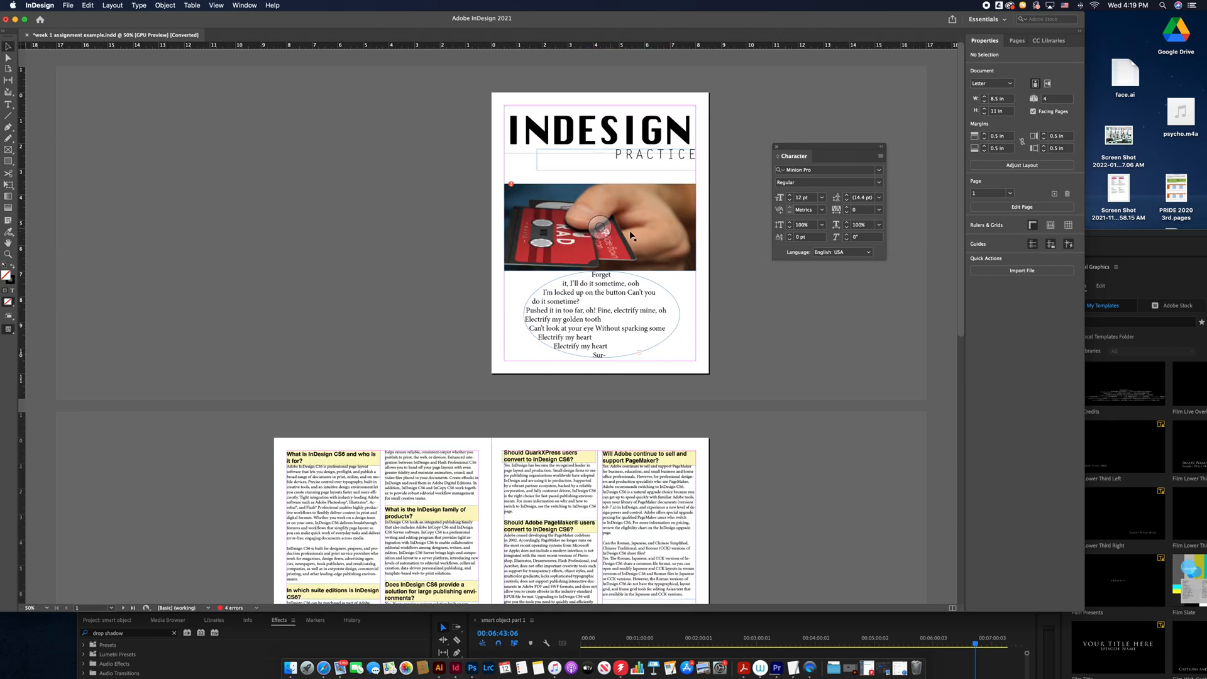
scroll(632, 234, "down", 1)
scroll(632, 234, "down", 5)
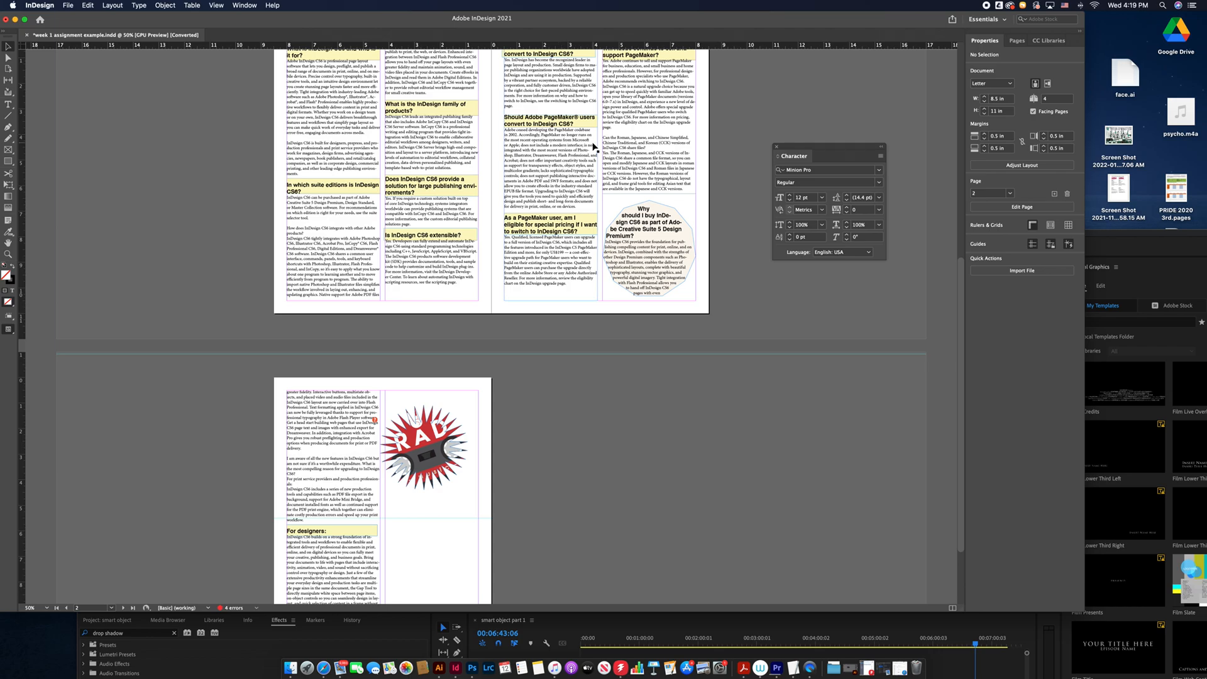
scroll(597, 151, "up", 5)
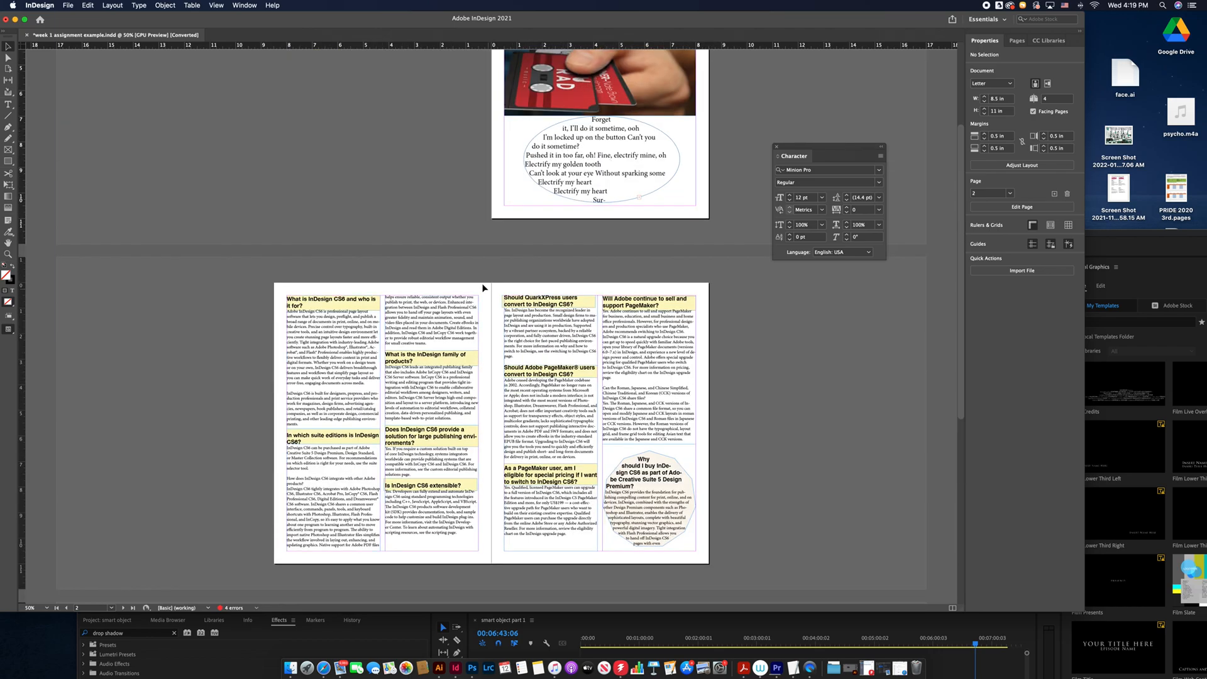
scroll(516, 364, "up", 5)
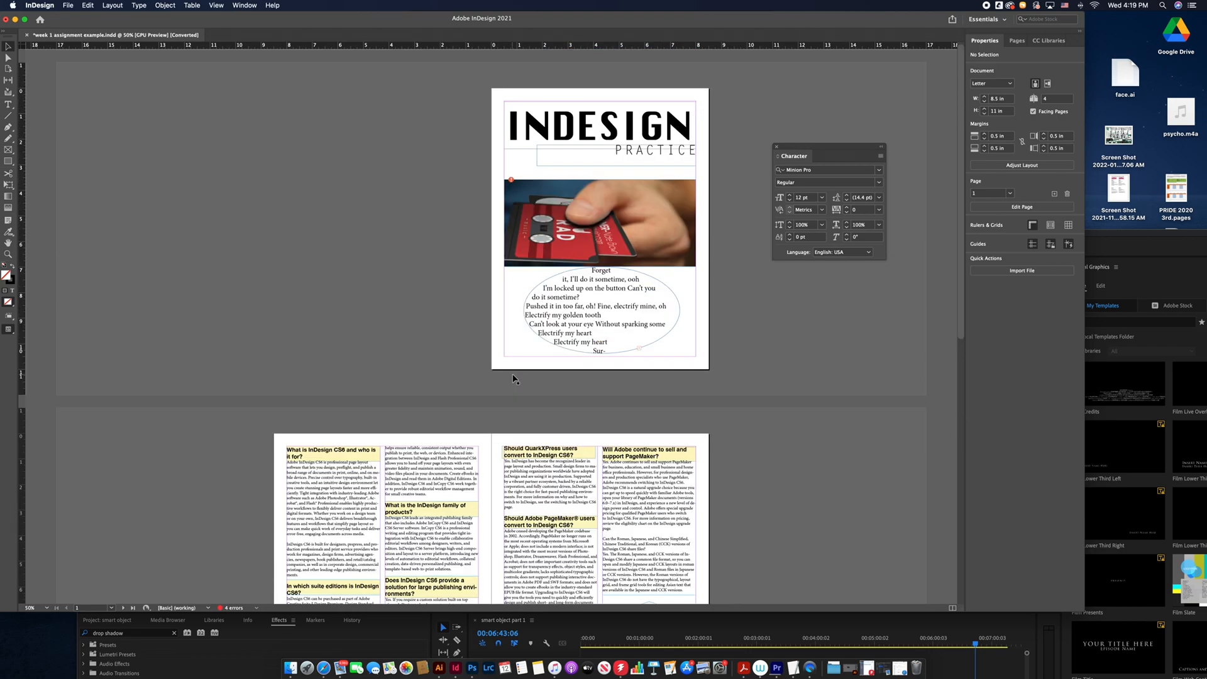
Start a new document and set its measurement units to inches.
left_click(68, 5)
mouse_move(116, 17)
left_click(213, 20)
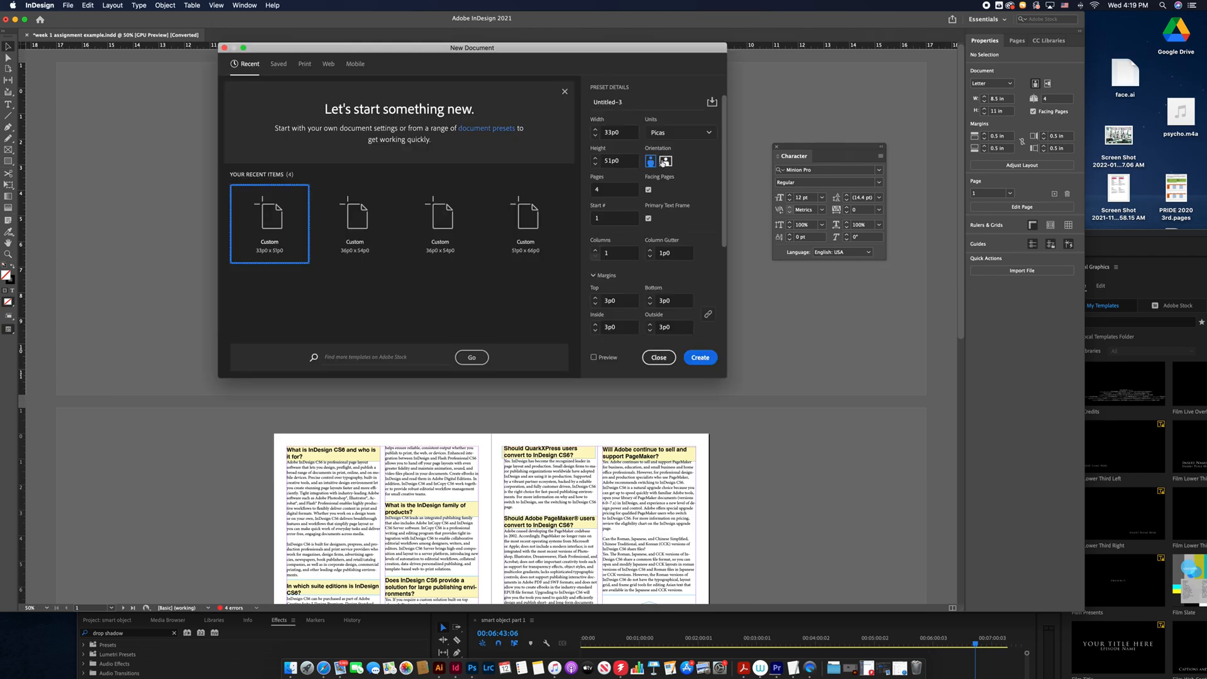
left_click(686, 133)
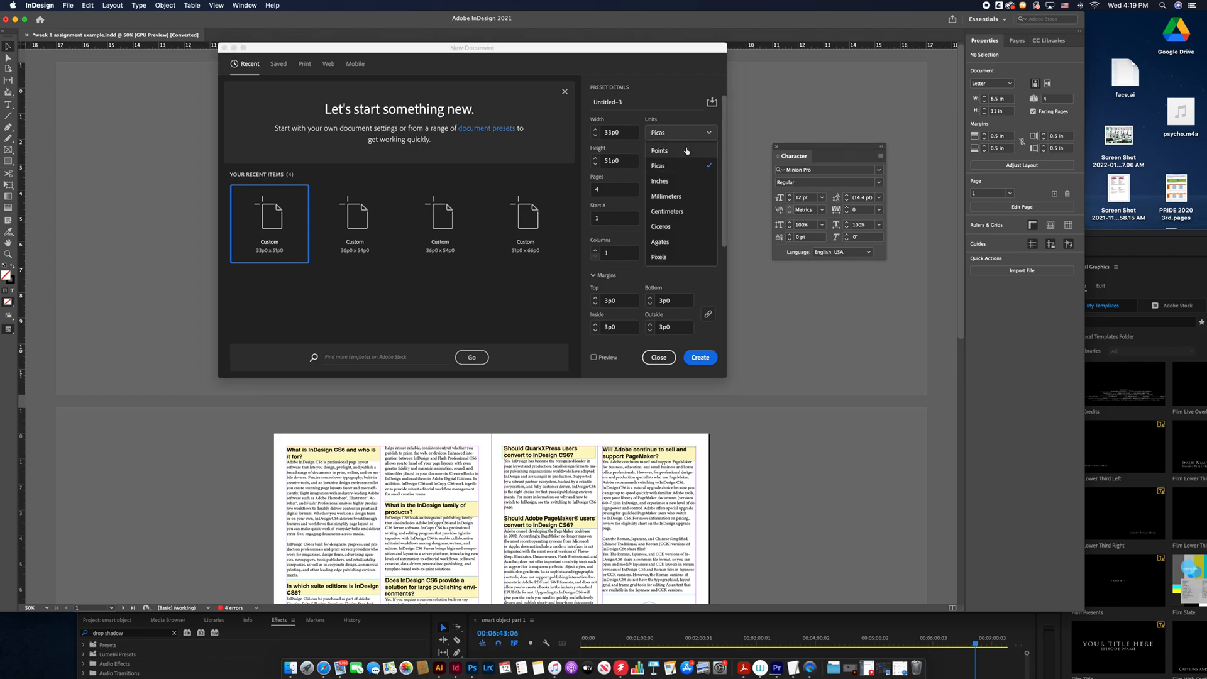
left_click(670, 182)
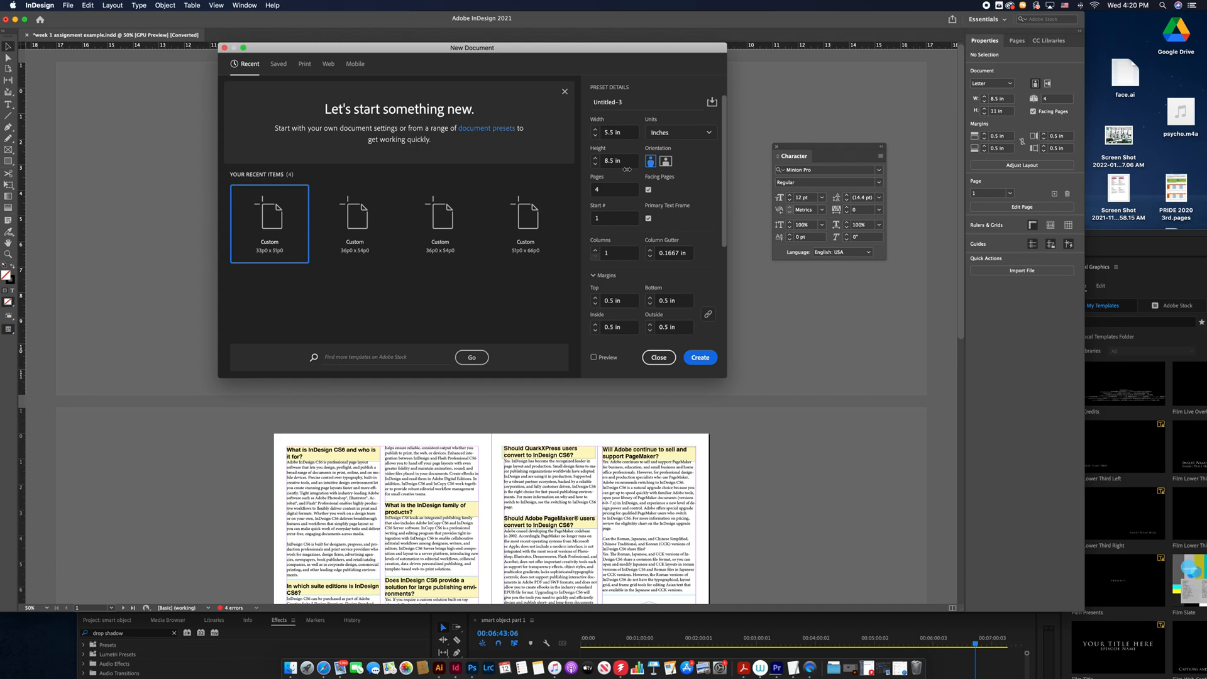
Turn off the primary text frame, set all margins to 0.25 in, and create the document.
left_click(649, 218)
left_click(595, 305)
left_click(596, 306)
scroll(636, 292, "down", 5)
scroll(636, 292, "up", 5)
left_click(707, 364)
key("Escape")
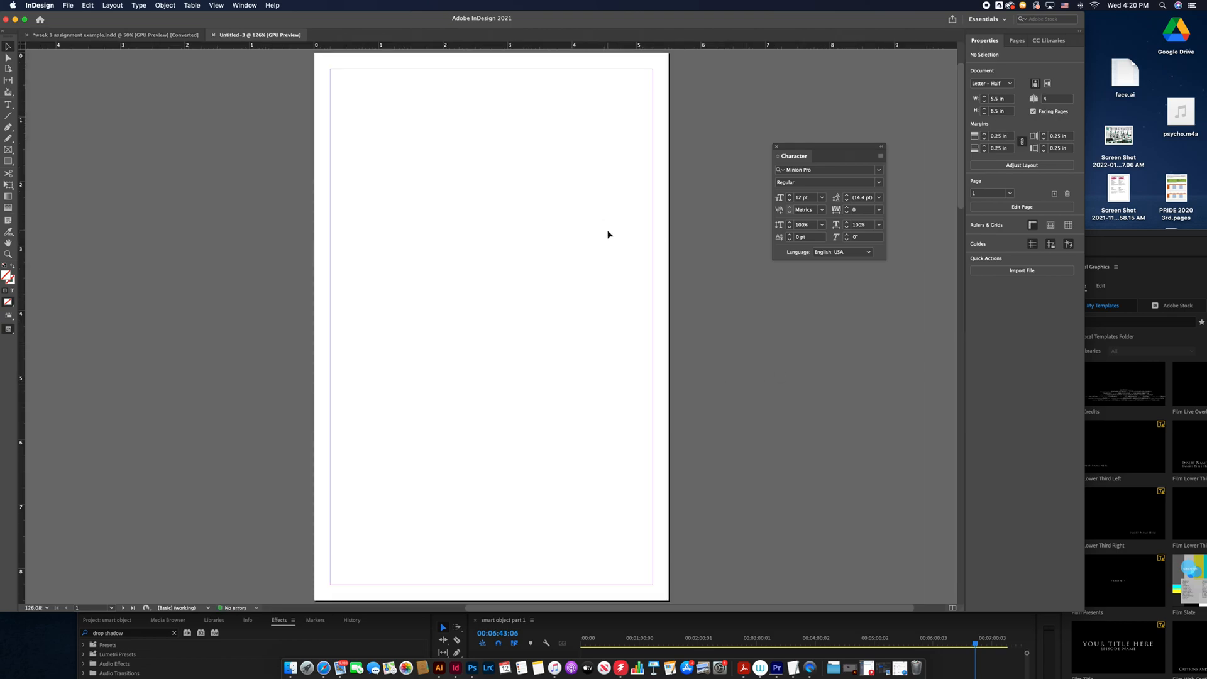
Examine the page arrangement of the new blank document.
key("super+minus")
key("super+minus")
key("super+minus")
key("super+minus")
key("super+minus")
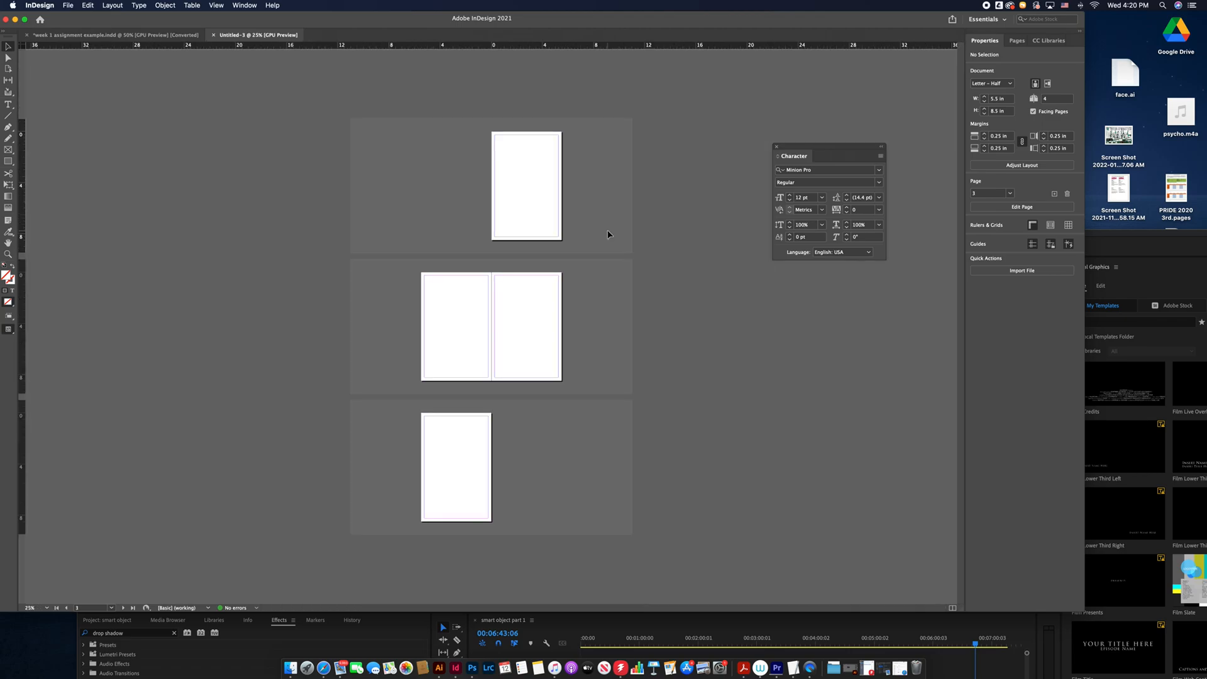
key("super+equal")
key("super+equal")
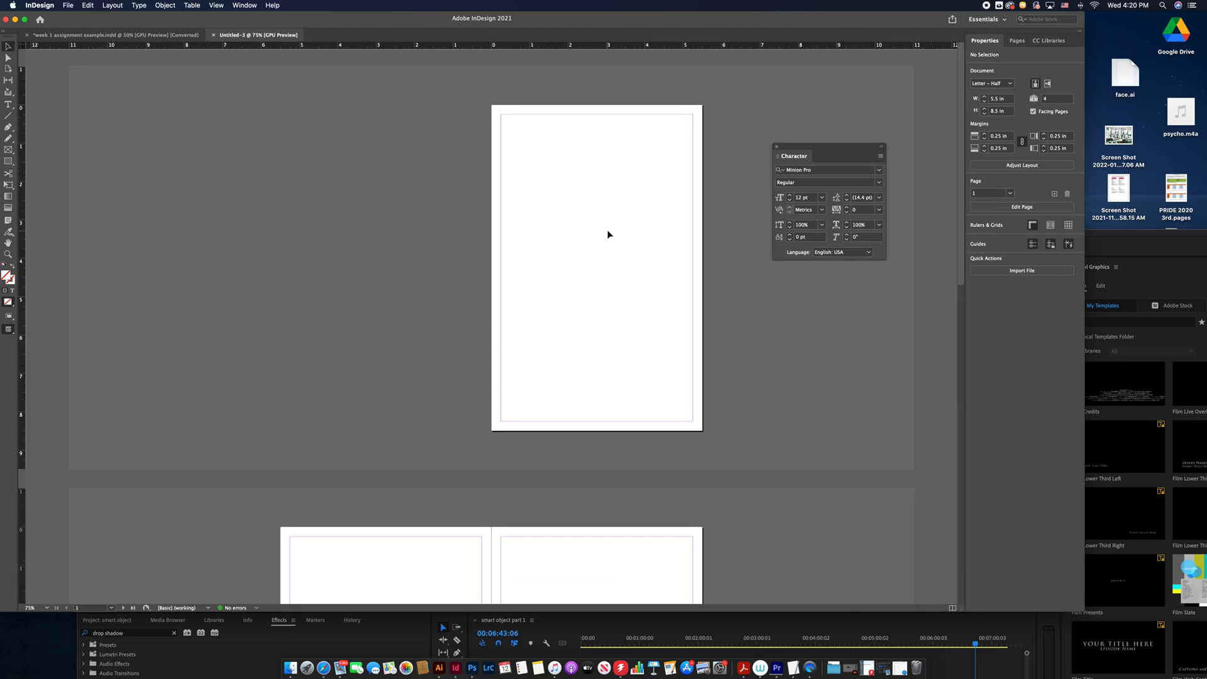
Switch to Acrobat and look over the selected article text in InDesign Copy.pdf.
double_click(339, 22)
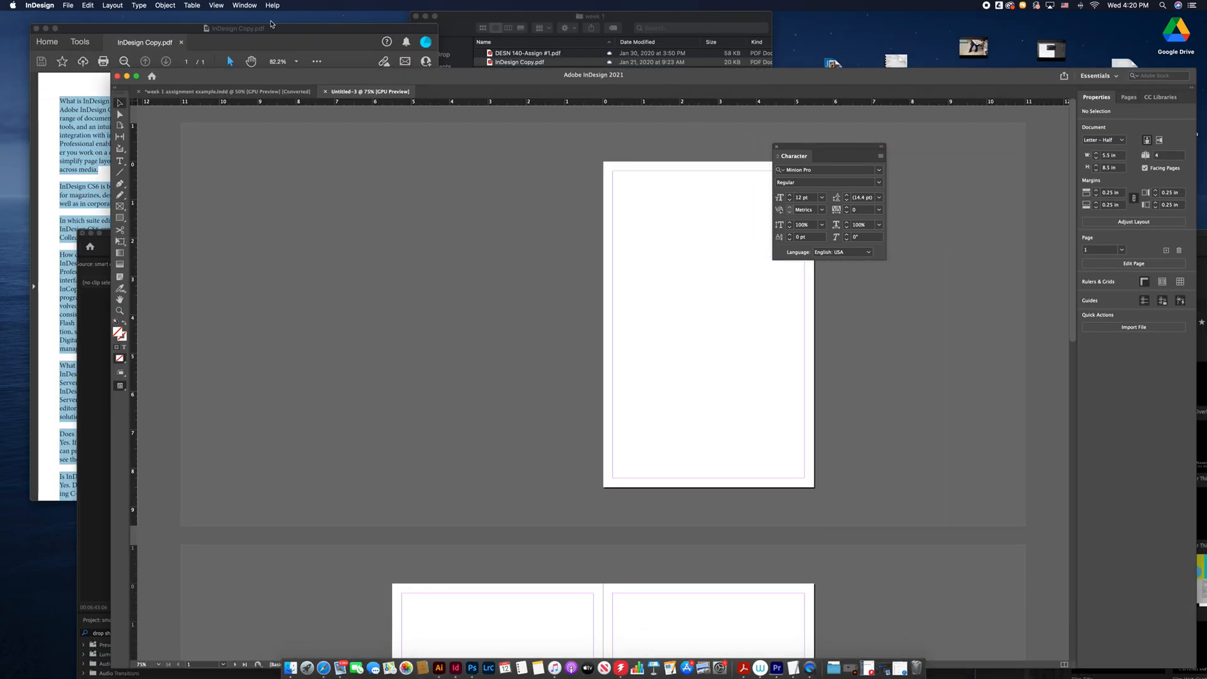
left_click(271, 24)
scroll(201, 207, "down", 2)
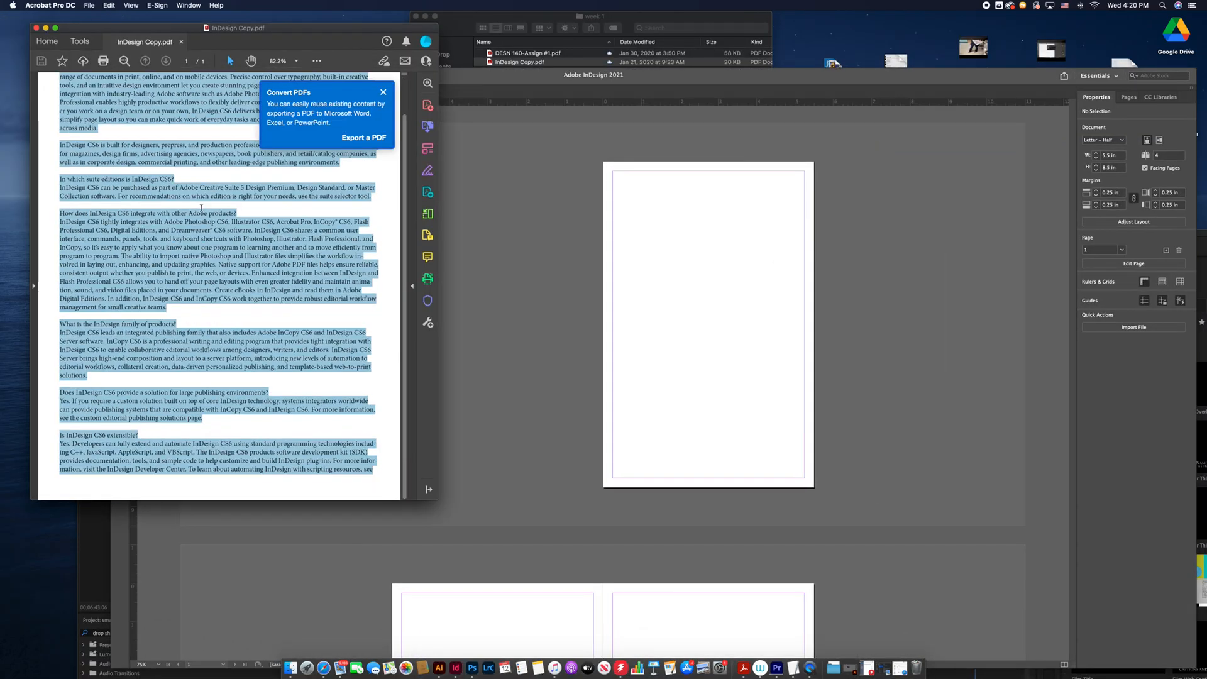
scroll(201, 208, "up", 1)
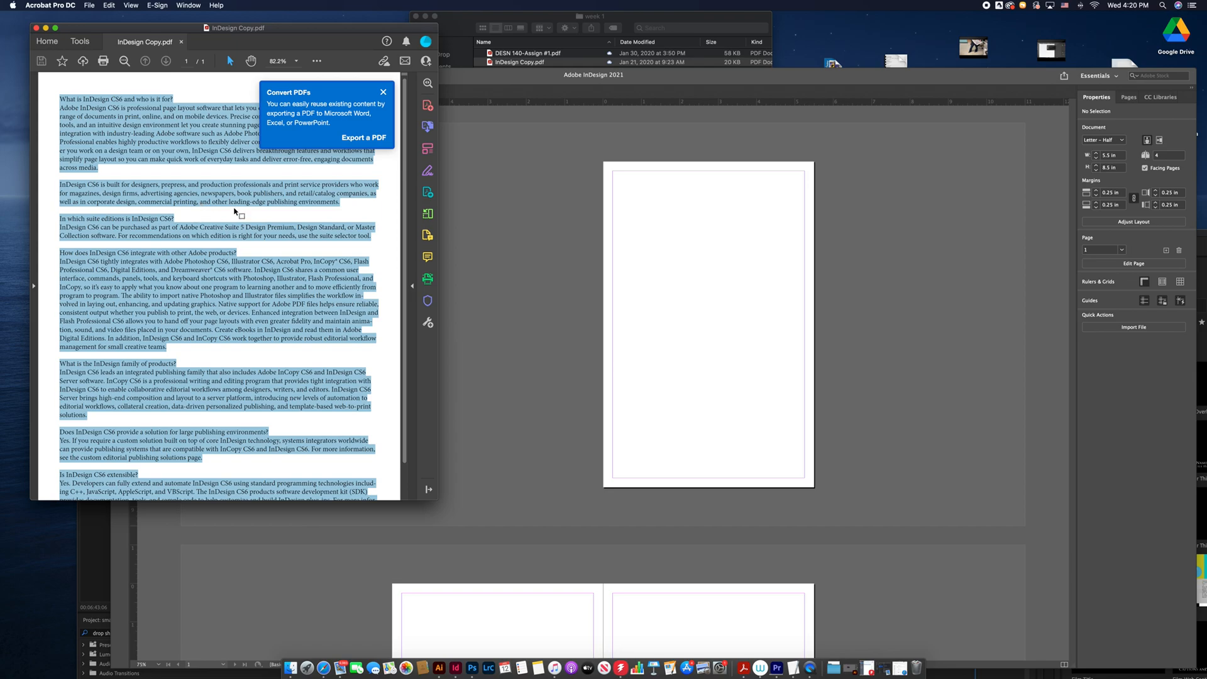
Back in InDesign, draw a text frame about 5 × 7.94 in within page 2's margins and paste the copied article text.
left_click(691, 197)
left_click_drag(668, 73, 604, 16)
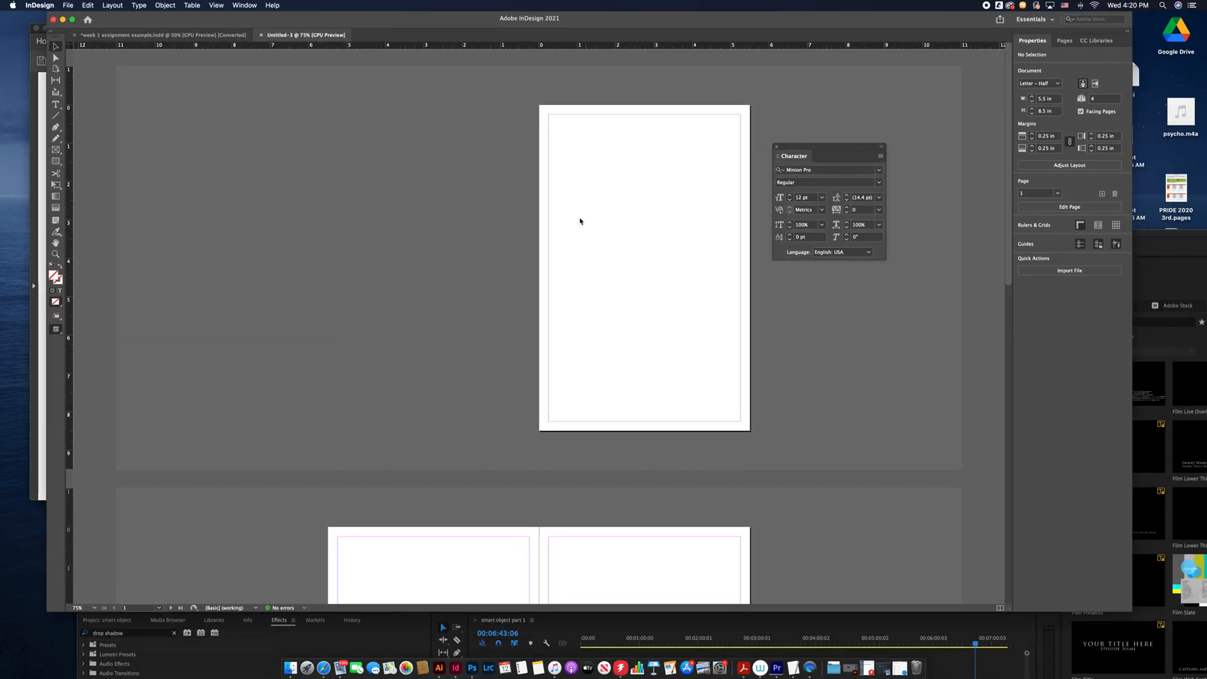
scroll(562, 364, "down", 6)
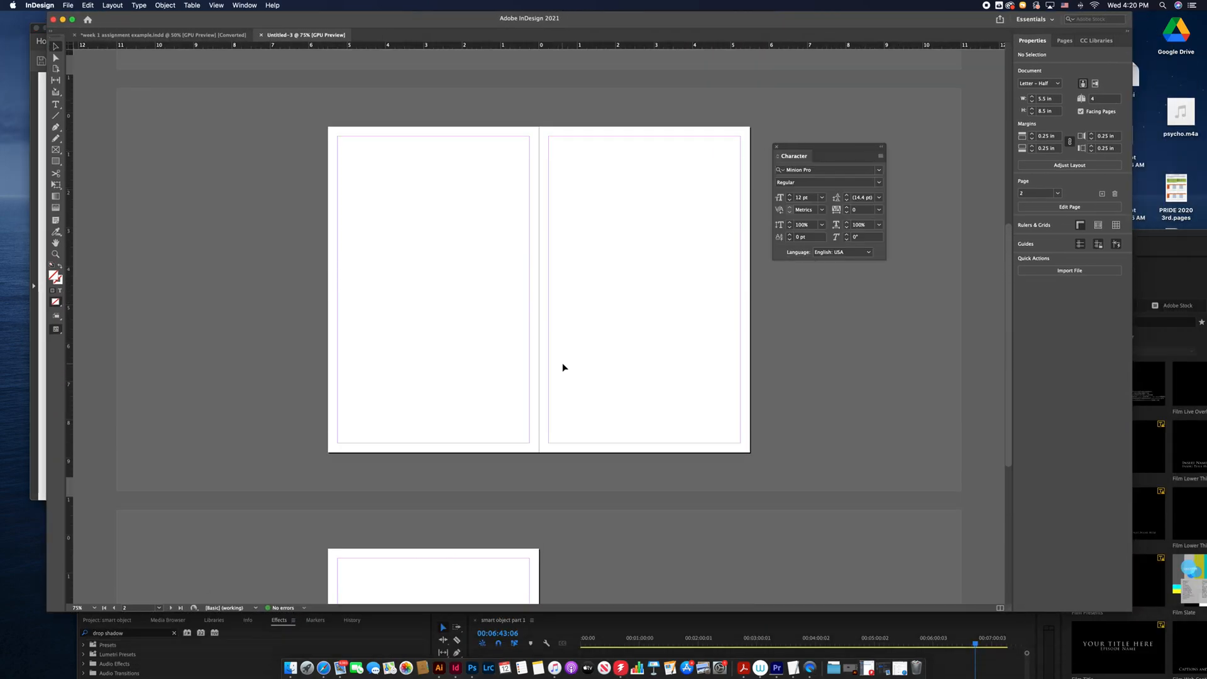
scroll(562, 367, "up", 5)
scroll(563, 367, "down", 5)
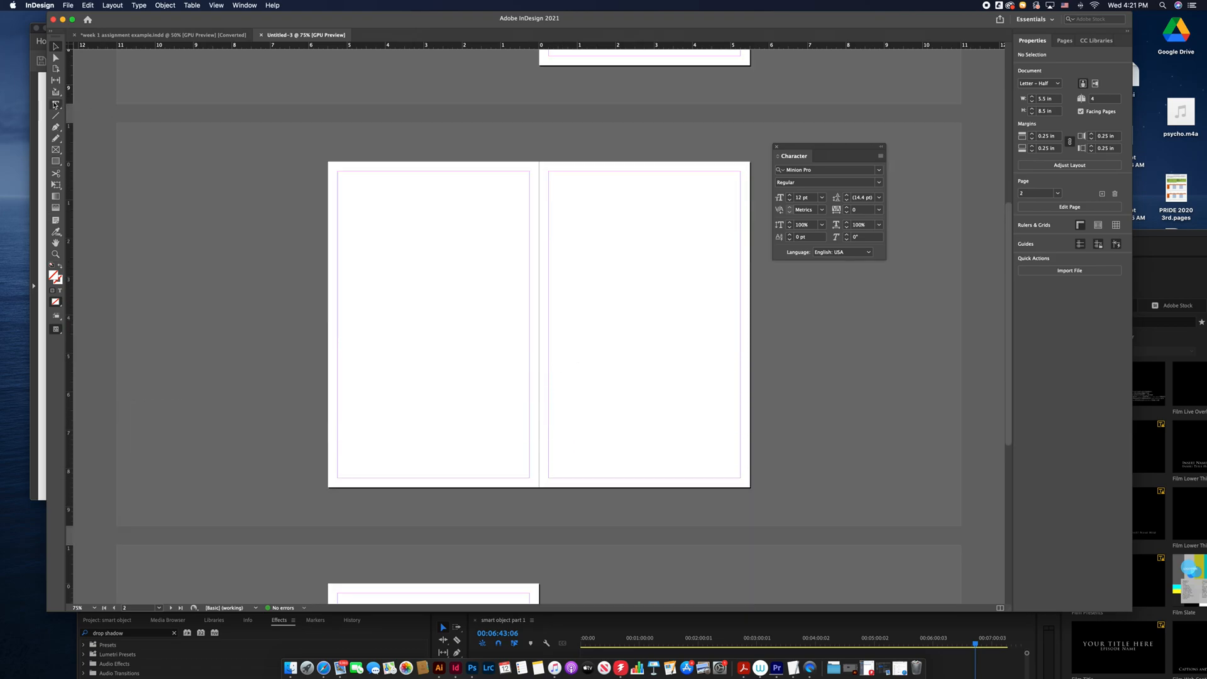
left_click(56, 105)
left_click_drag(385, 253, 535, 480)
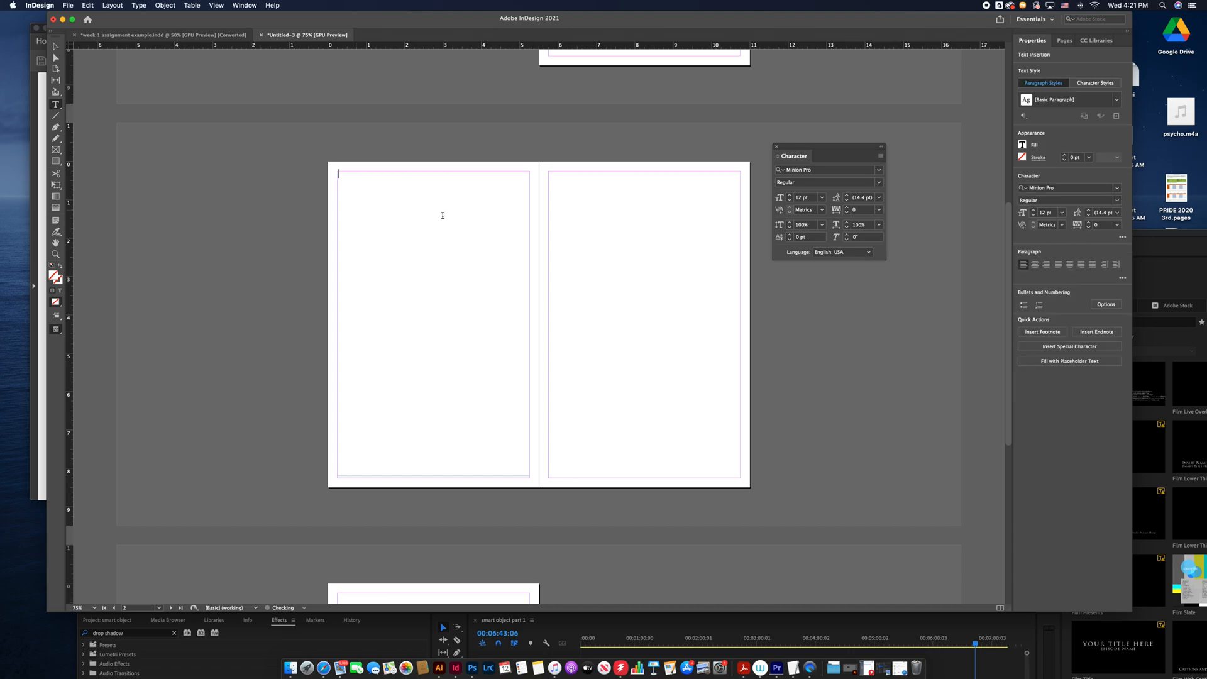
key("super+v")
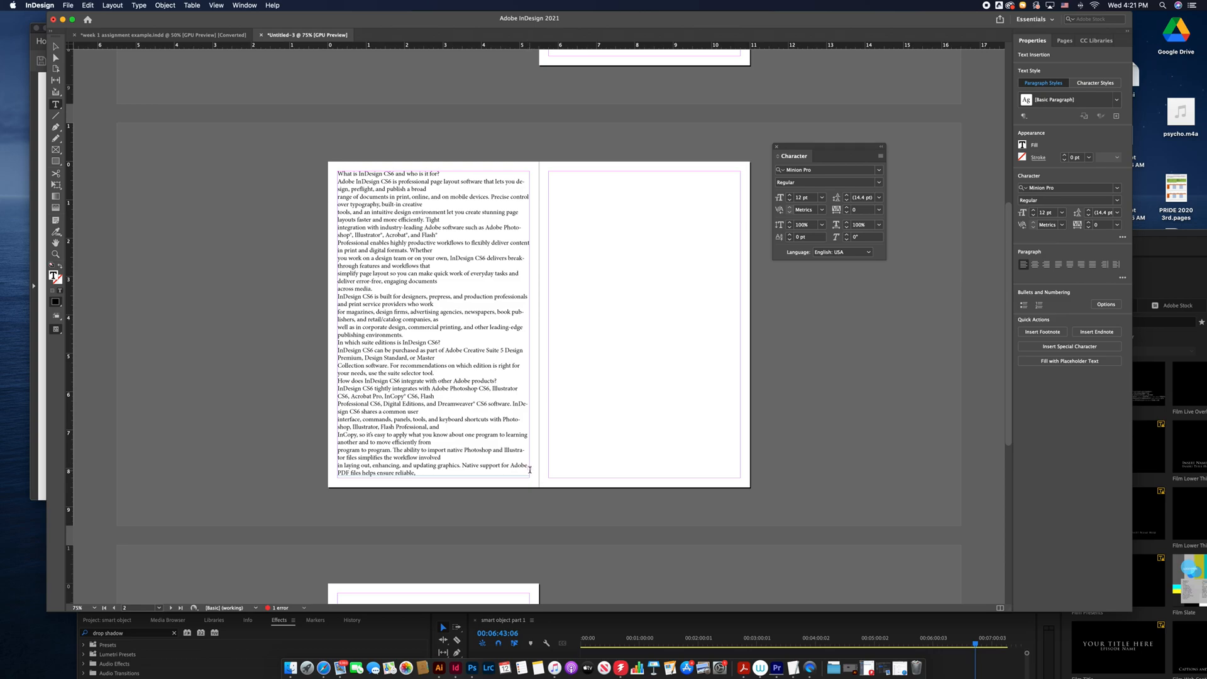
Thread the overset text from page 2 into a new frame about 5 × 5 in at the top of page 3.
key("super+equal")
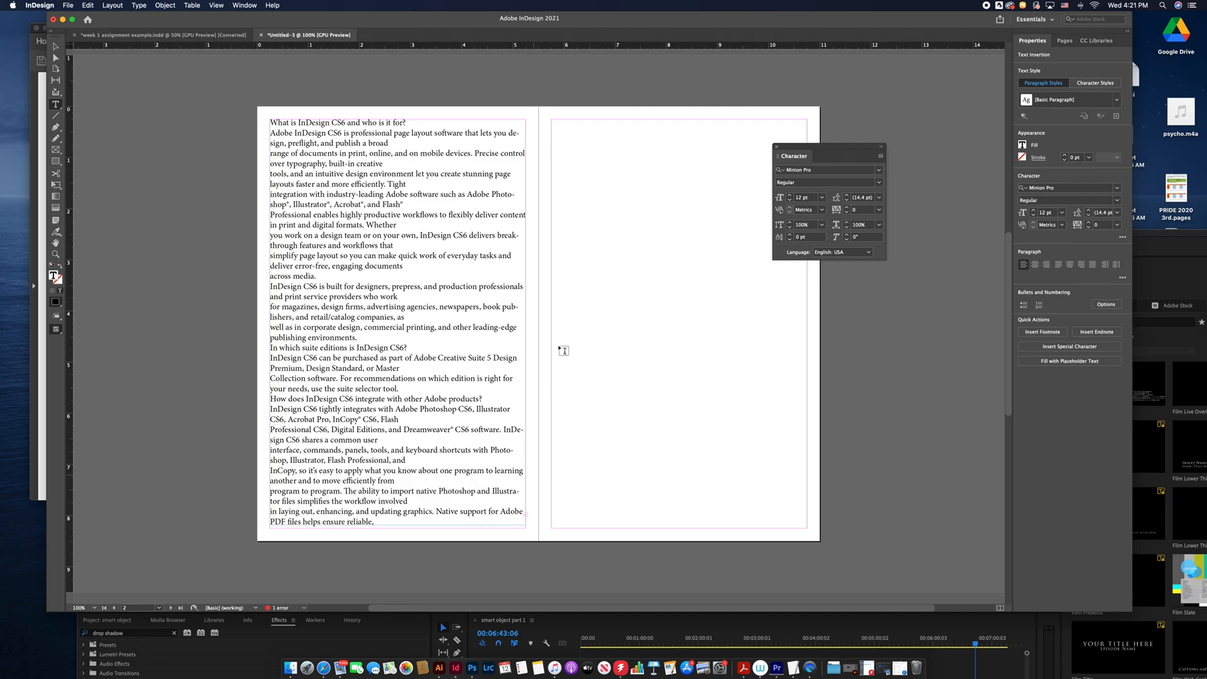
left_click_drag(822, 146, 895, 116)
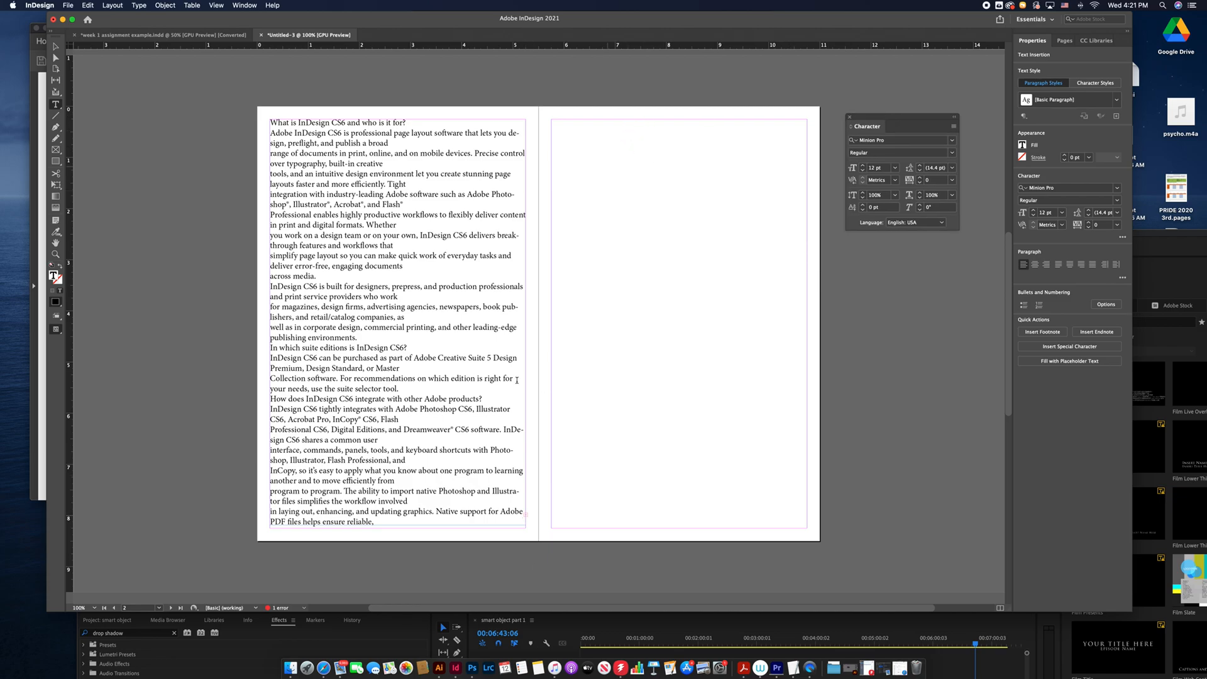
left_click(526, 520)
key("super+equal")
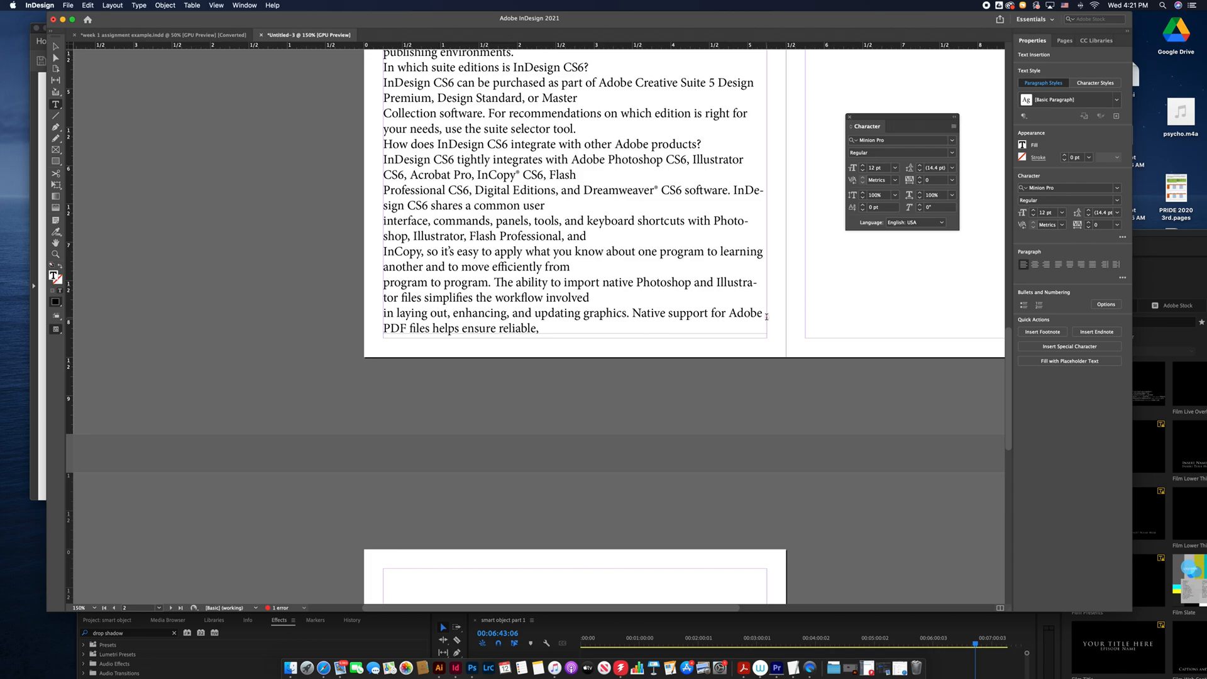
key("Escape")
left_click(766, 317)
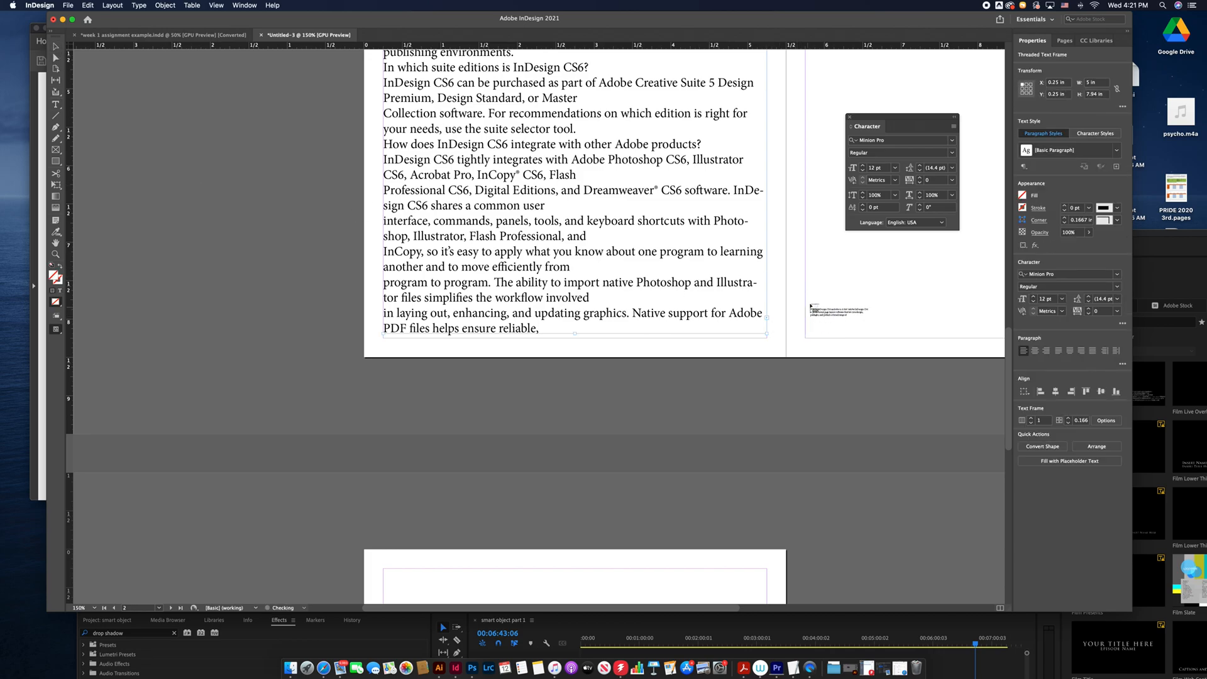
left_click_drag(797, 286, 618, 408)
left_click_drag(784, 218, 636, 531)
left_click_drag(610, 361, 590, 272)
scroll(573, 308, "up", 1)
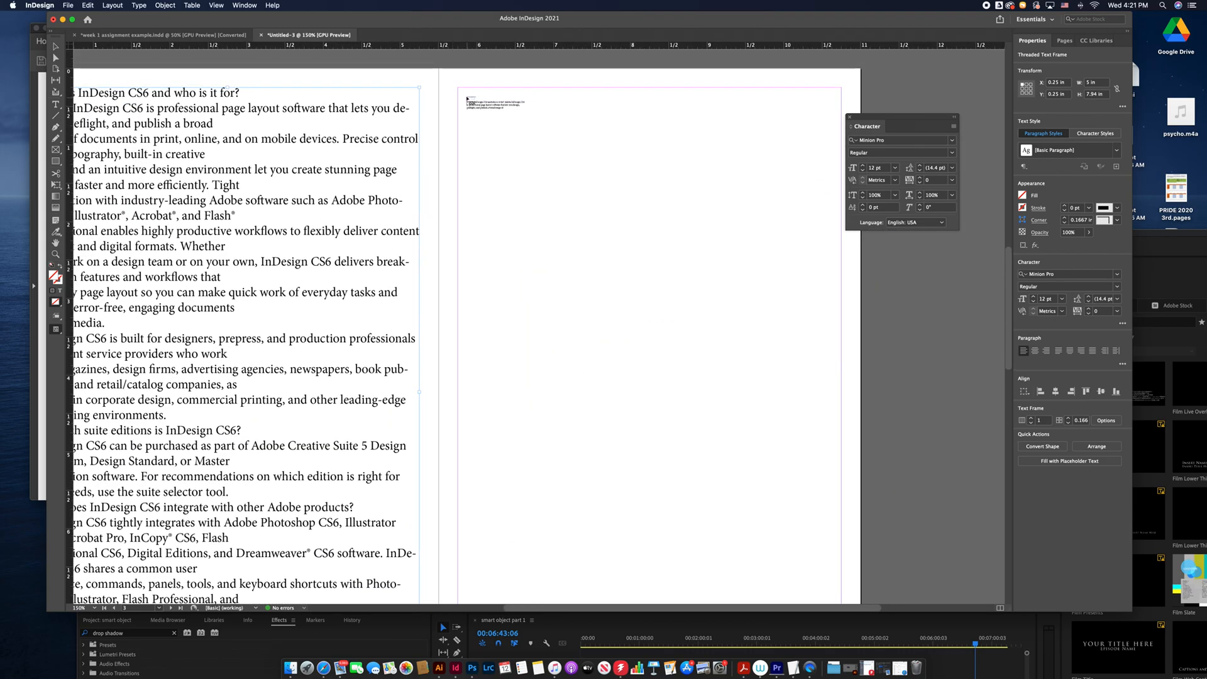
left_click_drag(458, 88, 841, 472)
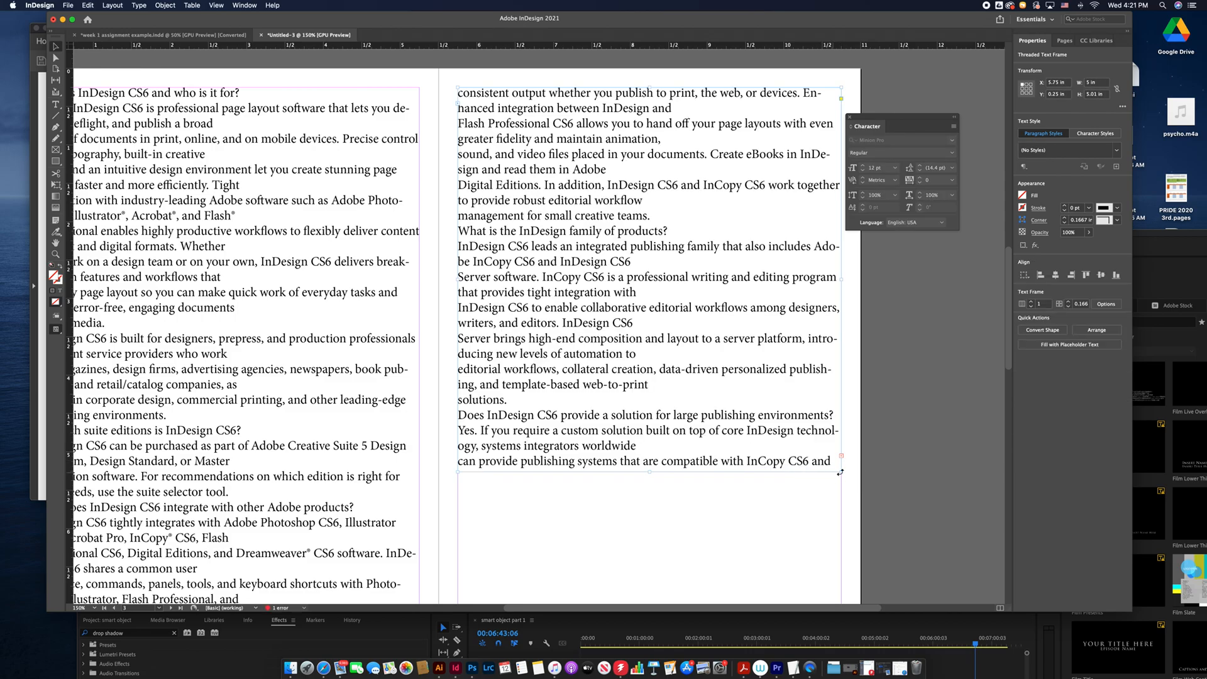
Check the shaped text frame on the inside spread of the week 1 assignment example for reference.
scroll(700, 474, "down", 10)
scroll(699, 472, "up", 9)
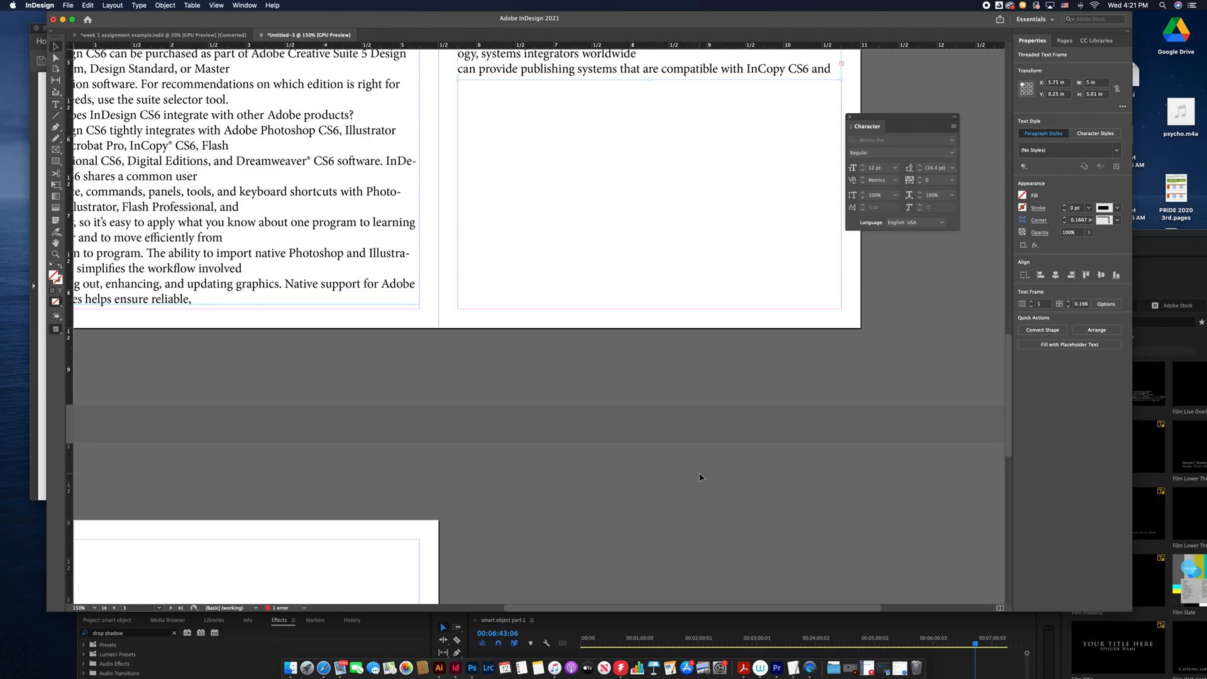
scroll(700, 473, "down", 3)
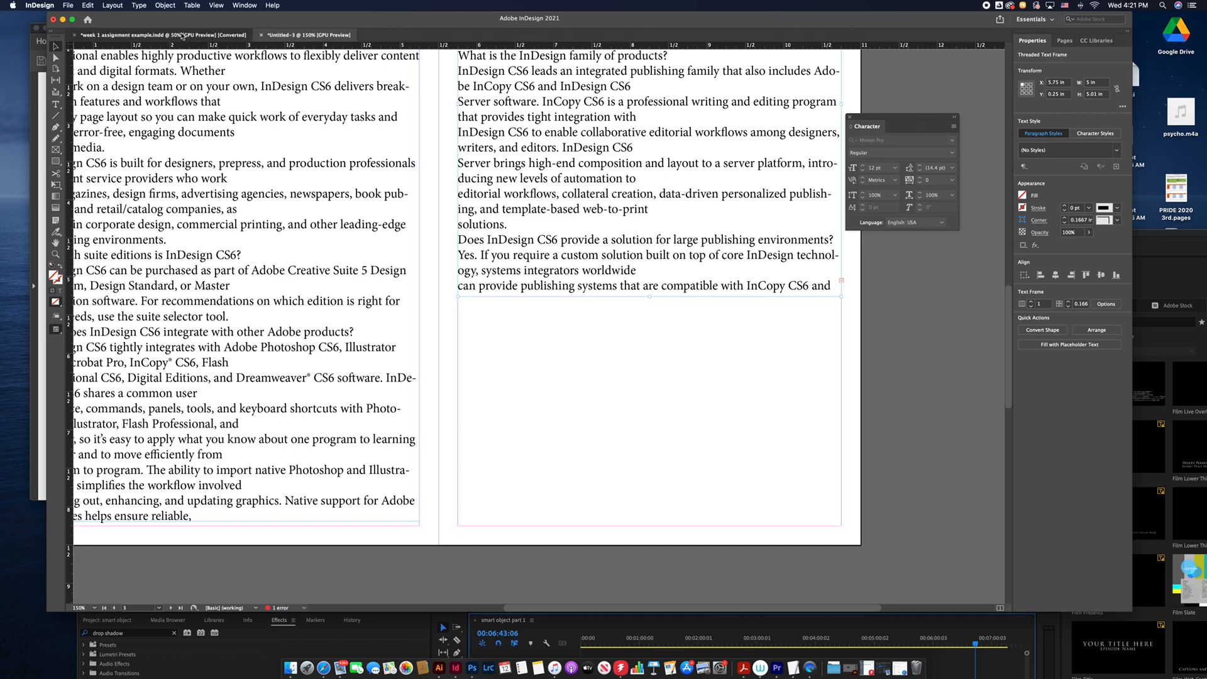
left_click(183, 36)
scroll(623, 334, "down", 5)
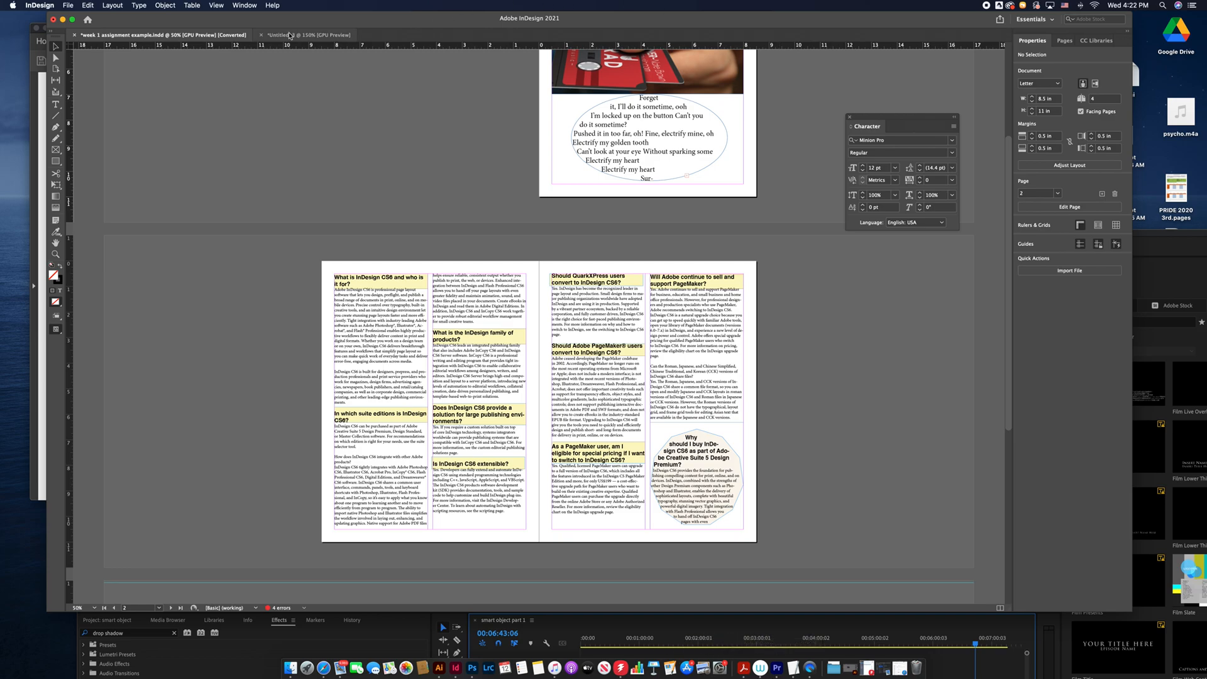
In the new document, draw a hexagon below the text on page 3 and enlarge it to about 3.16 × 2.82 in.
left_click(290, 36)
left_click_drag(57, 163, 92, 192)
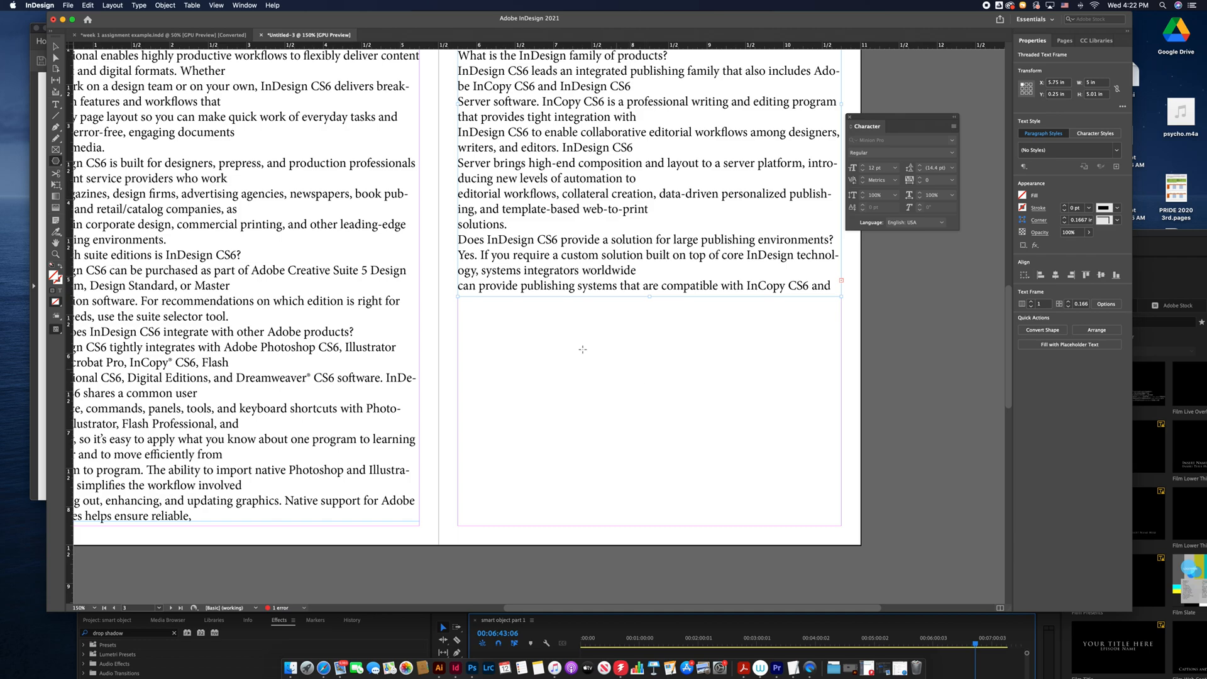
left_click_drag(533, 321, 748, 517)
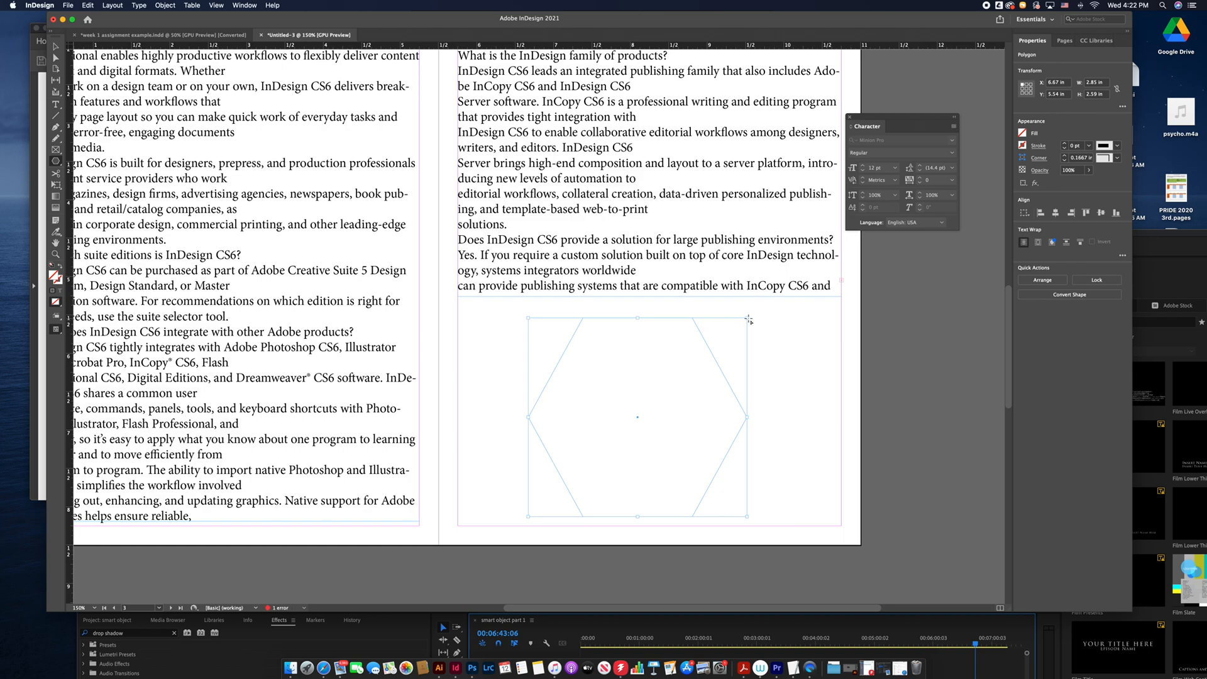
key("v")
left_click_drag(748, 317, 716, 317)
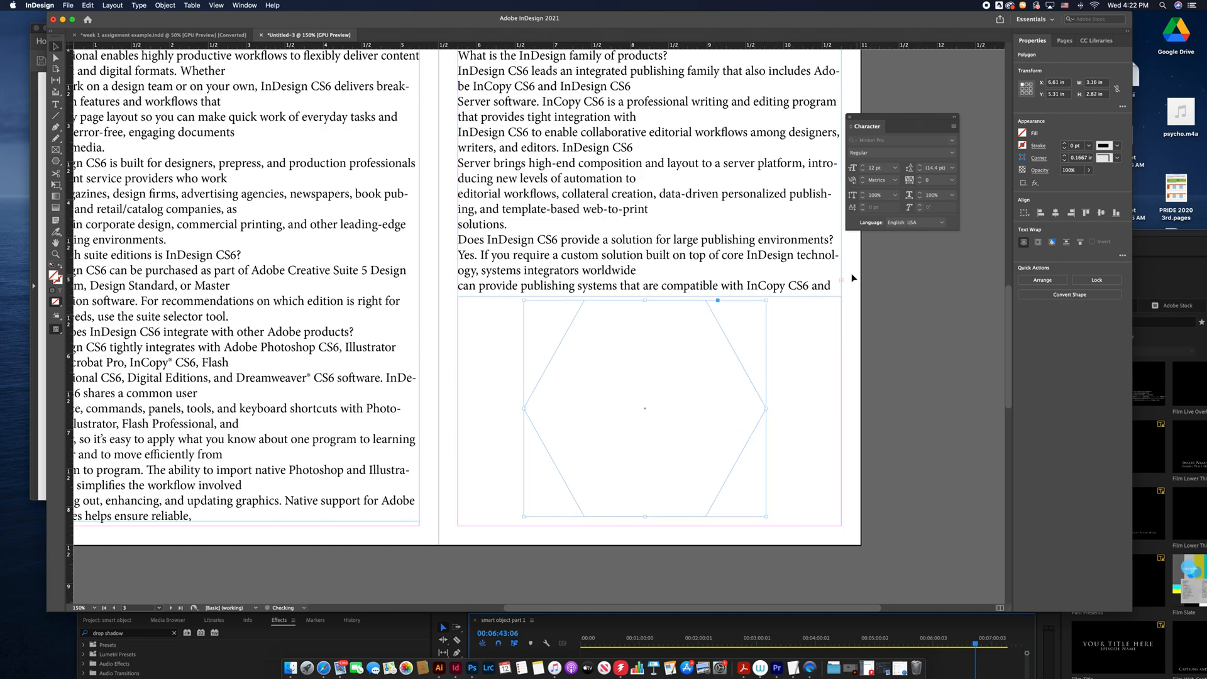
Thread page 3's overset text into the hexagon and widen the hexagon on both sides to about 3.91 in.
left_click(844, 285)
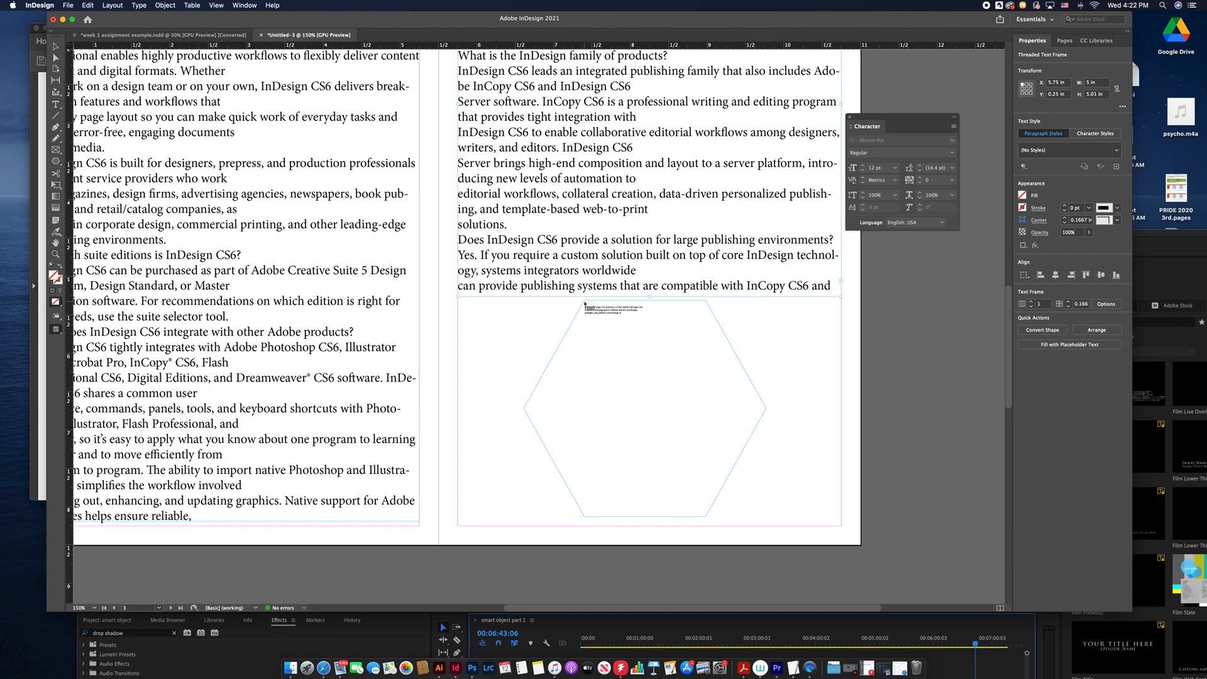
left_click(585, 304)
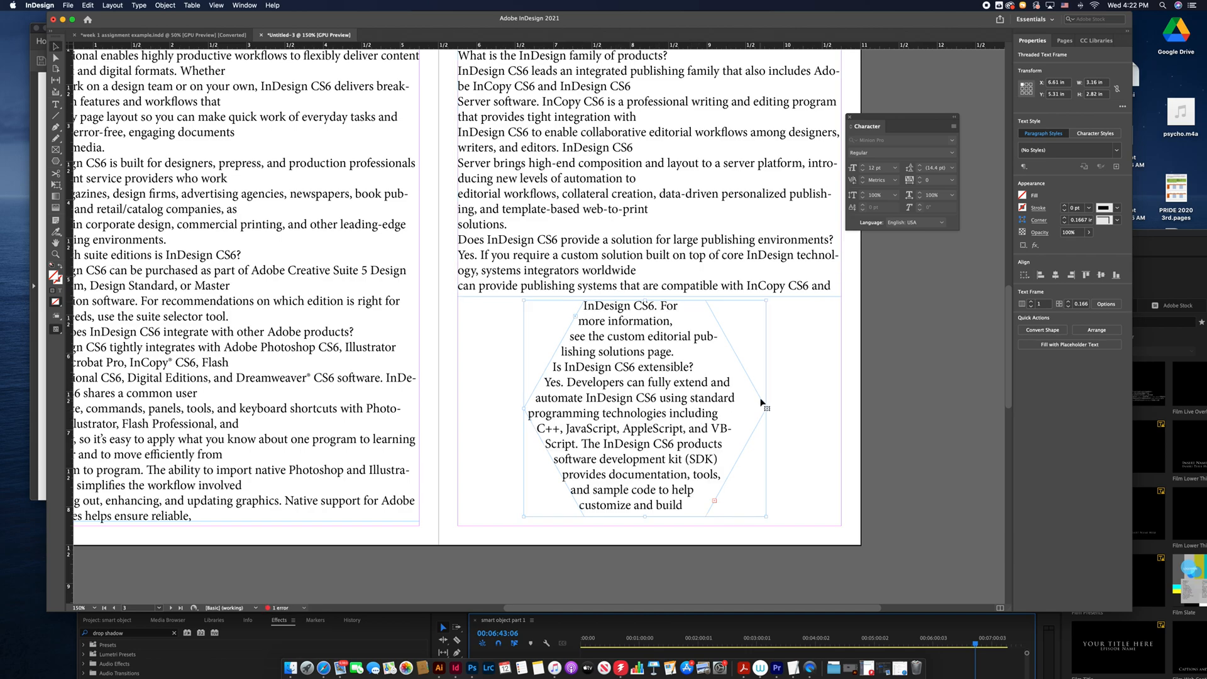
left_click_drag(766, 409, 791, 409)
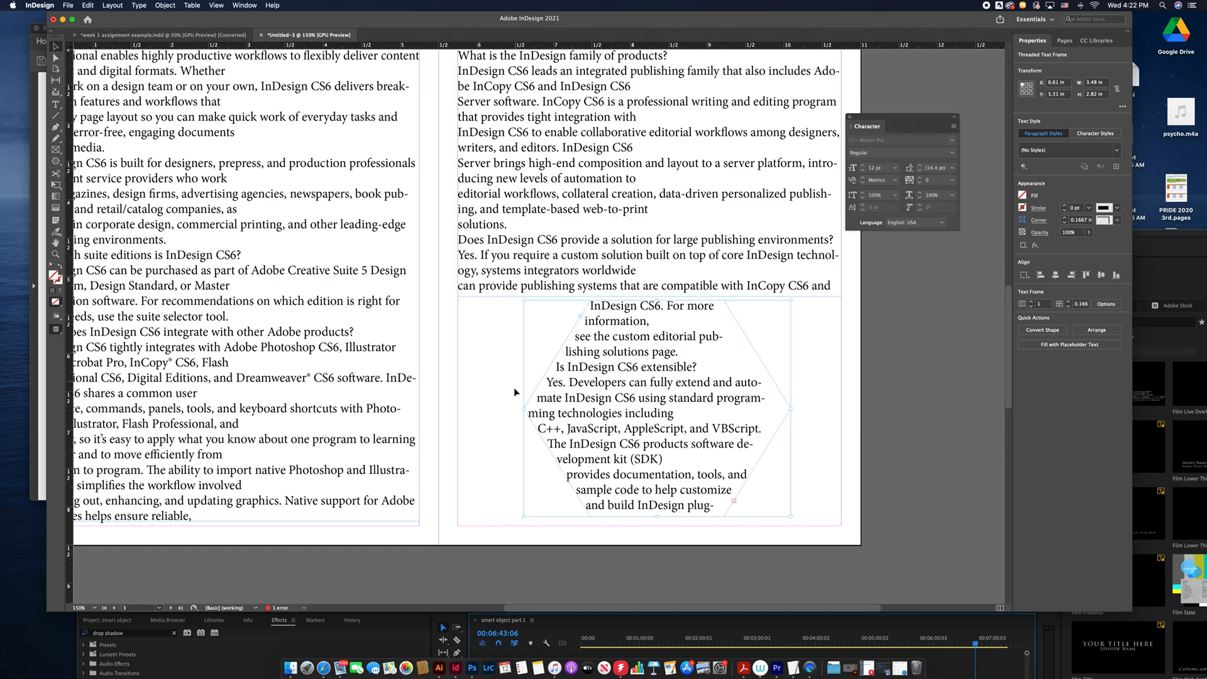
left_click_drag(524, 409, 492, 408)
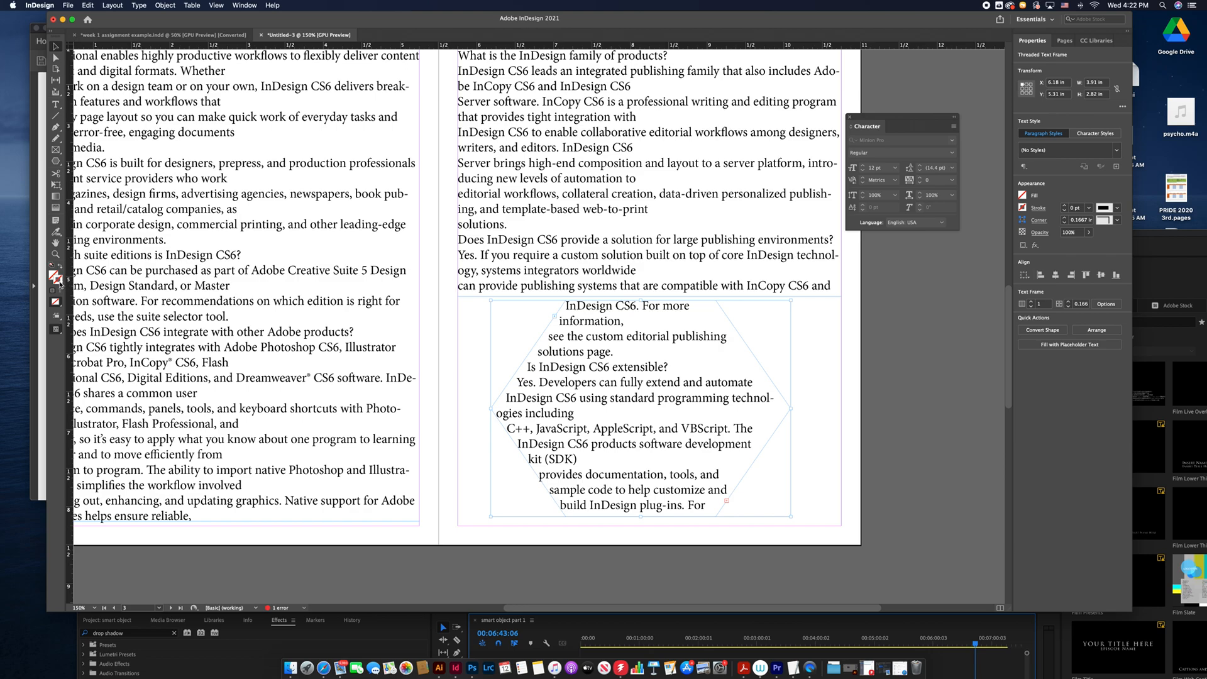
Apply a 1 pt green stroke to the hexagon text frame on page 3.
double_click(60, 283)
left_click(490, 340)
left_click(674, 283)
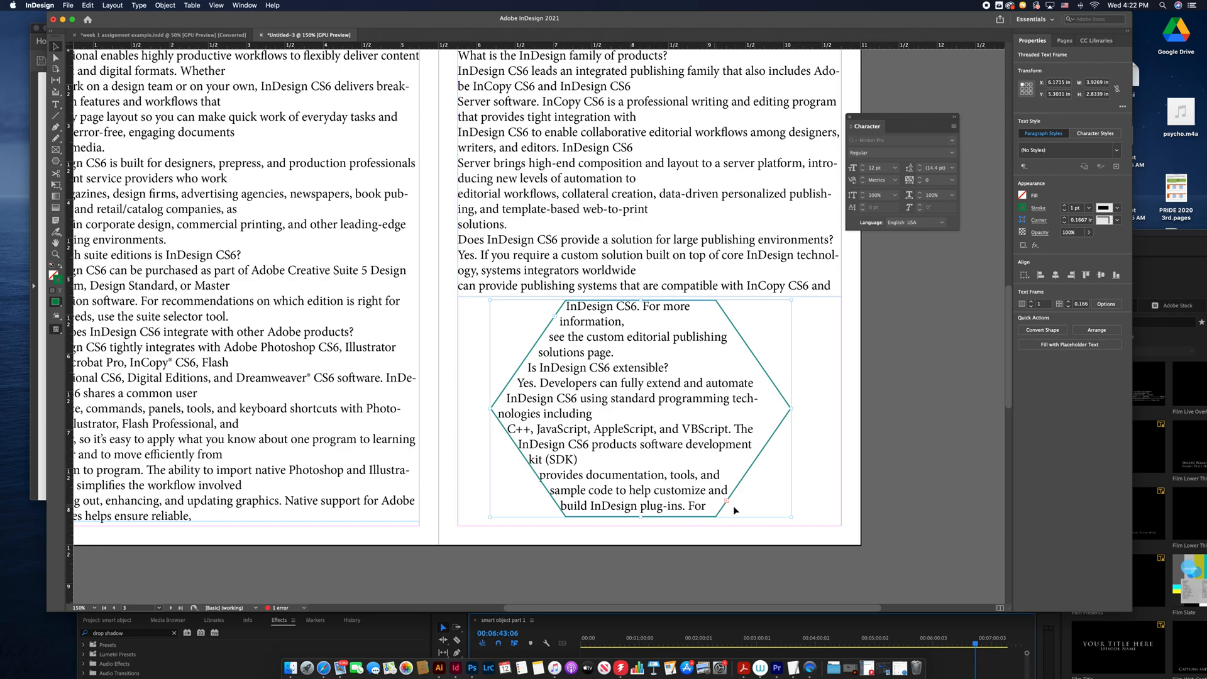
left_click(834, 502)
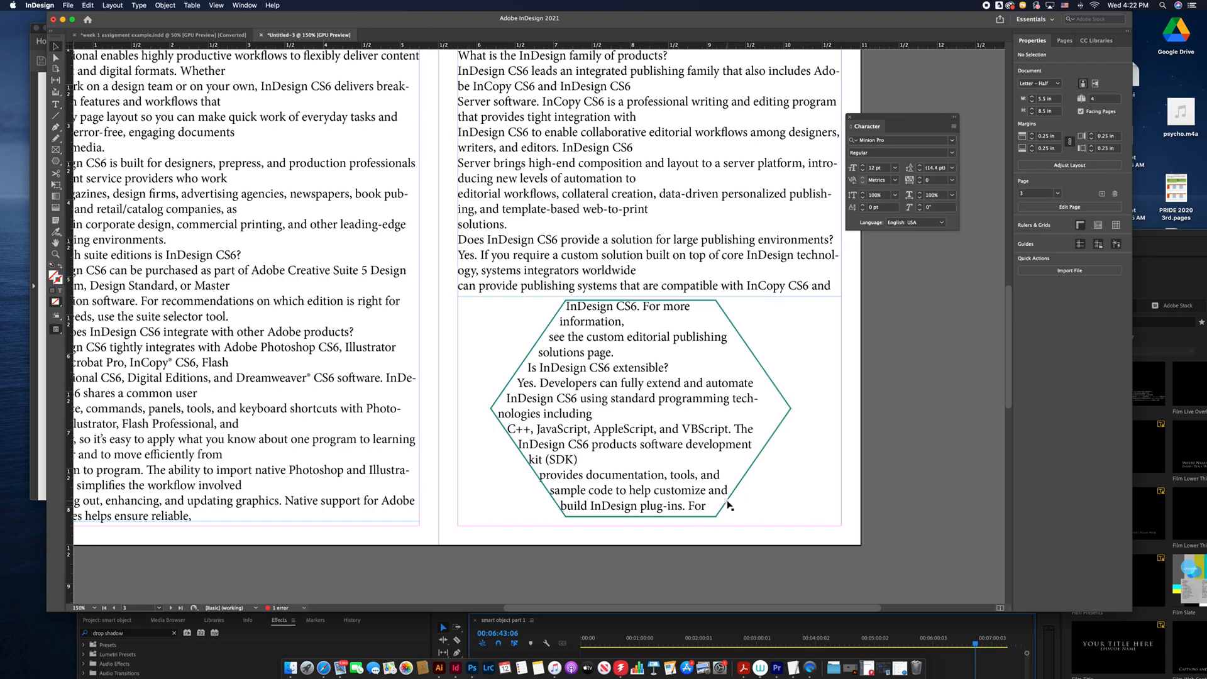
Draw a tall rectangle about 2.89 × 7.95 in against the left margin of page 4.
key("super+1")
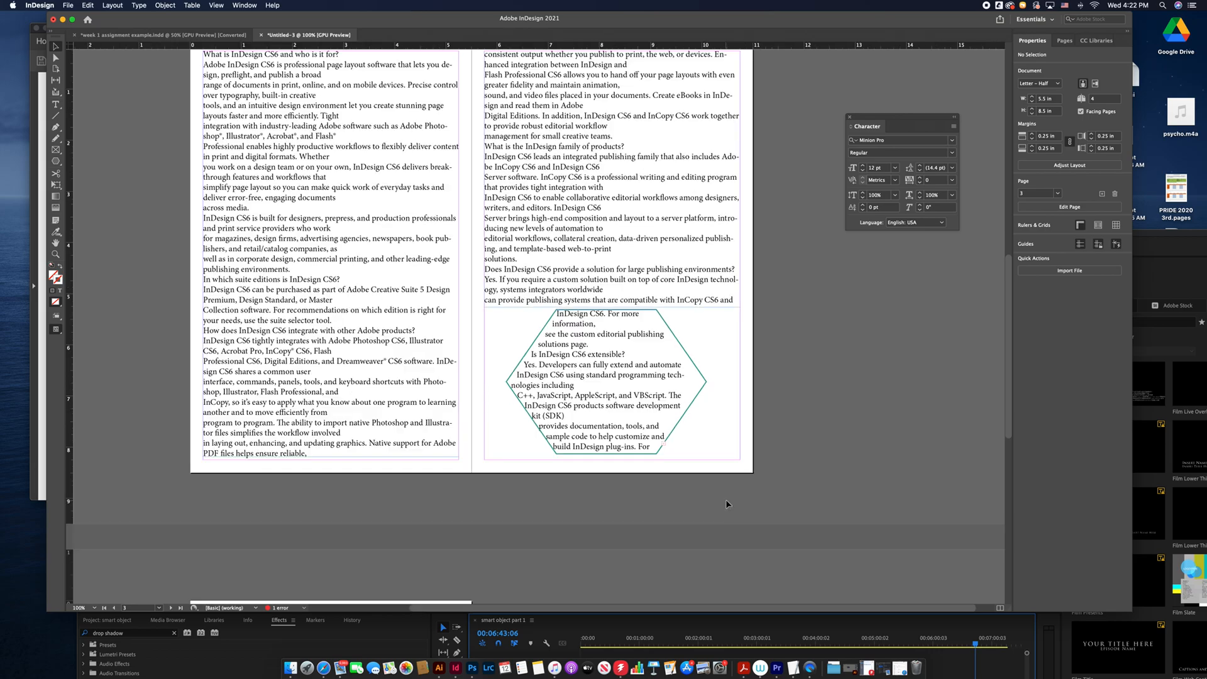
scroll(656, 380, "down", 10)
scroll(656, 380, "left", 3)
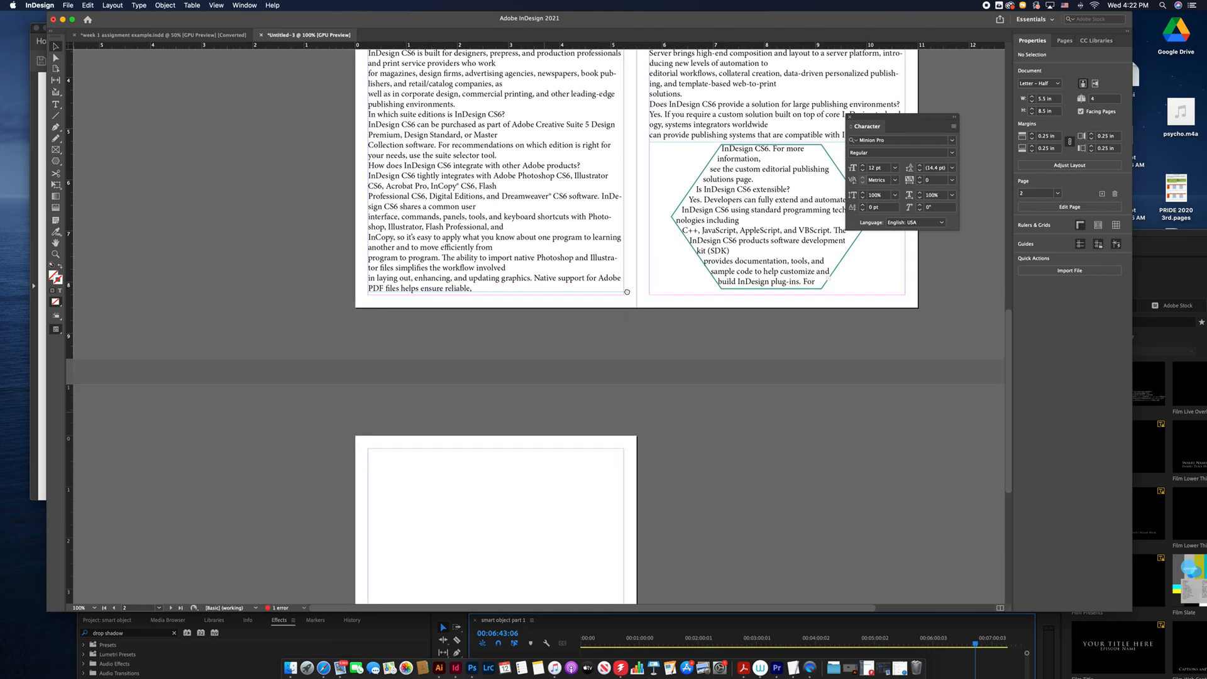
scroll(641, 191, "down", 3)
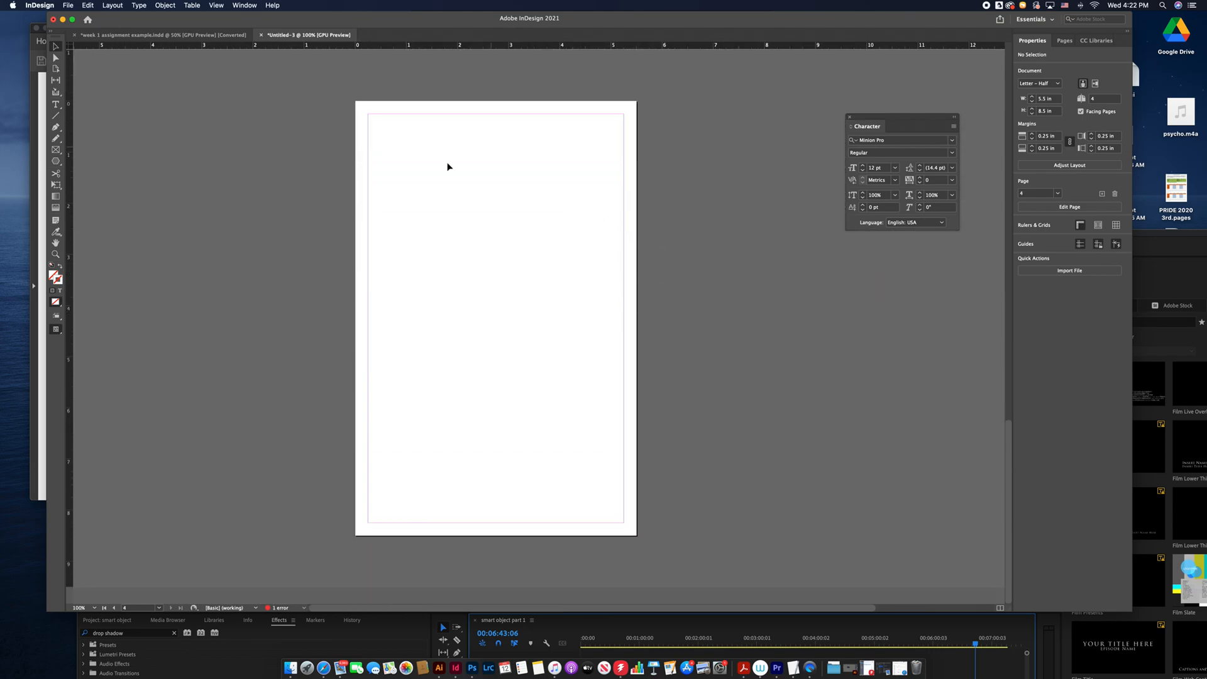
left_click(59, 163)
left_click_drag(60, 166, 94, 169)
left_click_drag(369, 117, 516, 521)
left_click_drag(590, 276, 523, 483)
key("v")
Thread the hexagon's overset text into the tall rectangle on page 4.
left_click(763, 153)
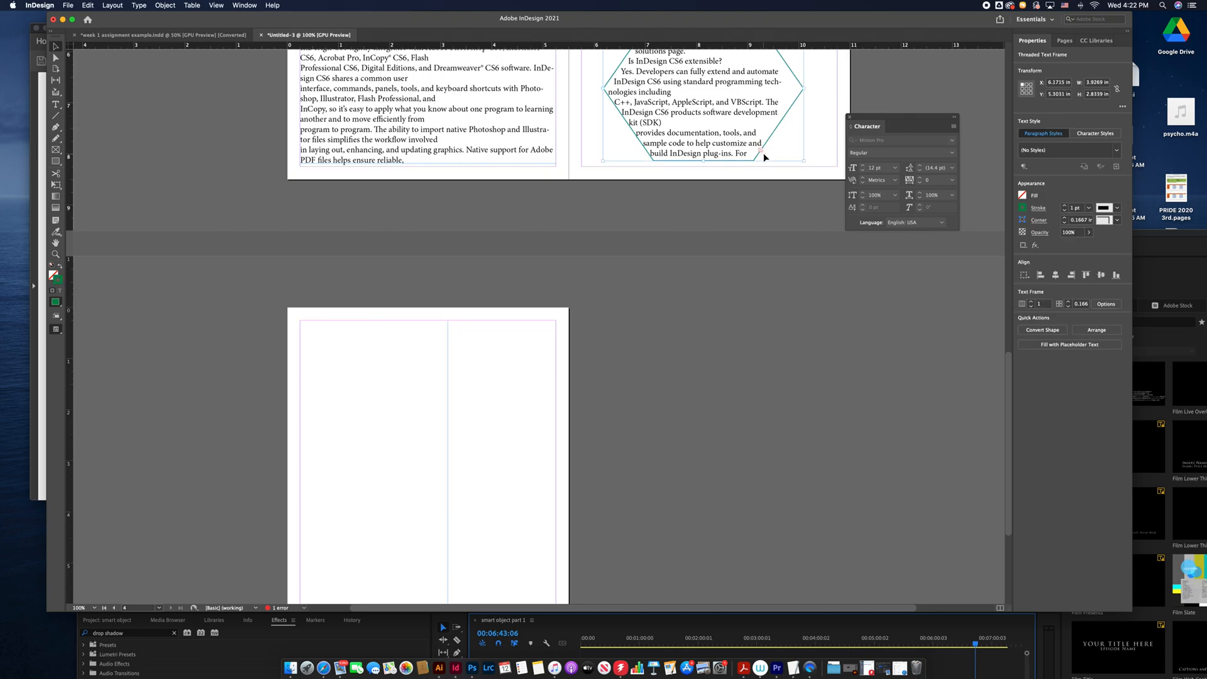
left_click(760, 150)
left_click(301, 323)
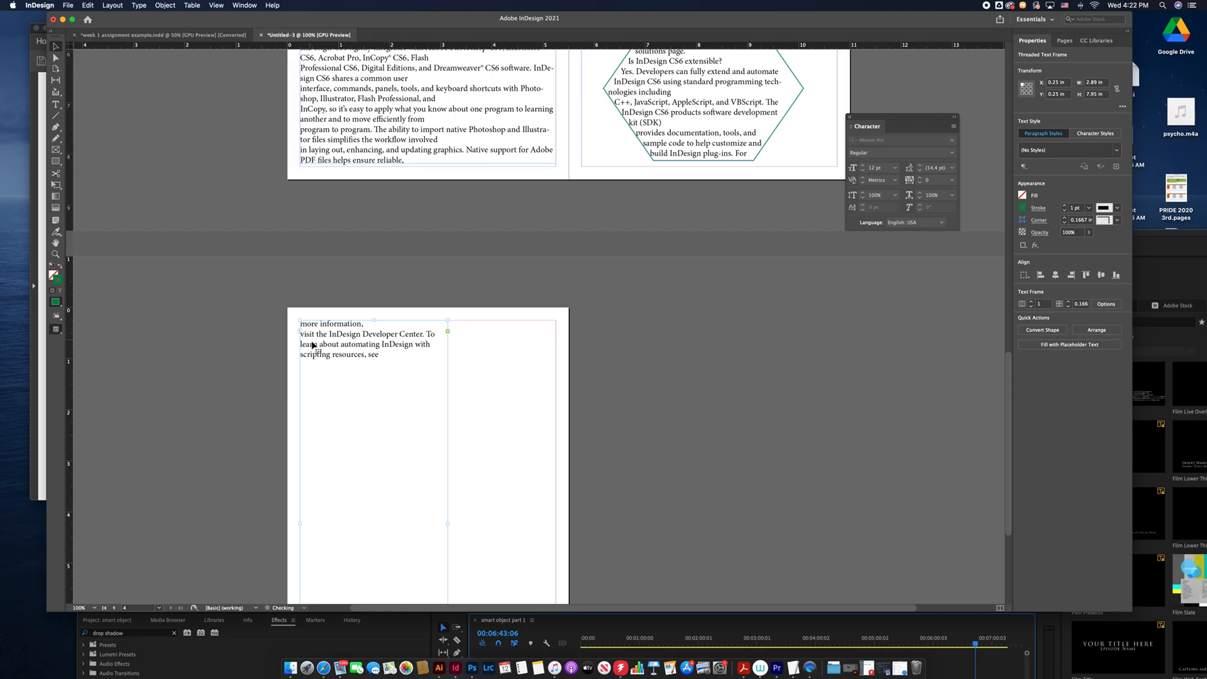
Look over the threaded text on the inside spread and back page, ending on the empty cover page.
scroll(728, 162, "up", 5)
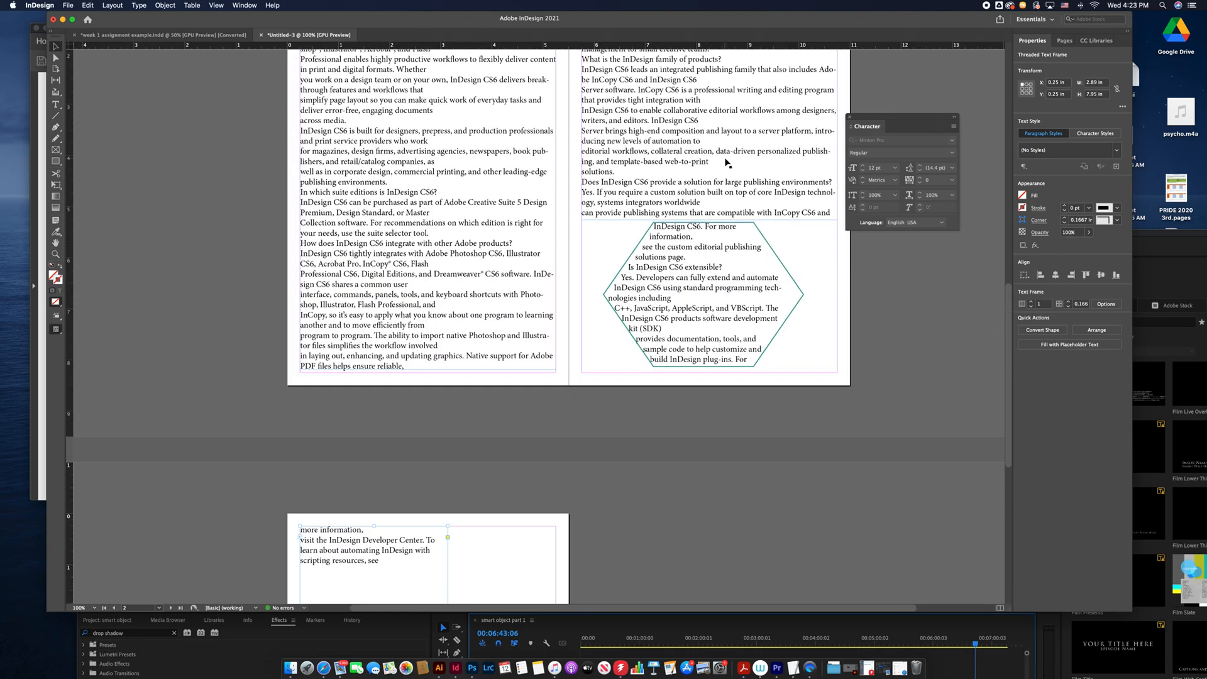
scroll(726, 162, "down", 10)
scroll(728, 163, "up", 20)
scroll(727, 163, "up", 5)
scroll(727, 162, "down", 15)
scroll(727, 162, "up", 15)
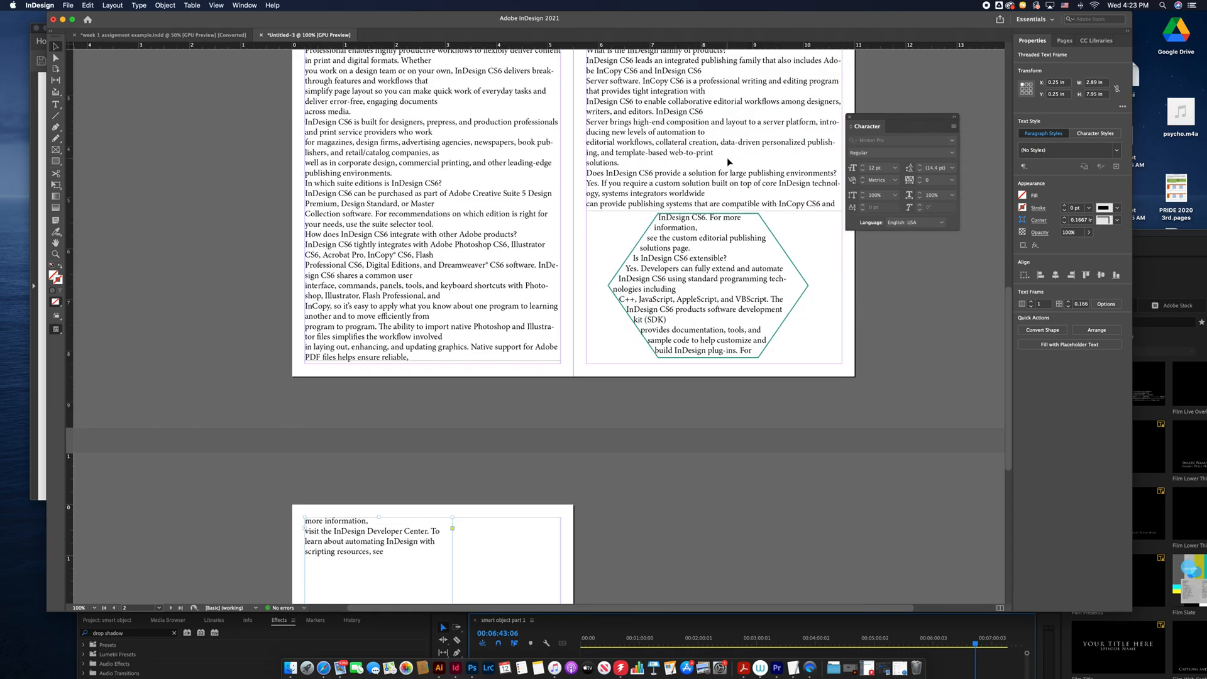
scroll(729, 163, "down", 3)
scroll(729, 157, "up", 10)
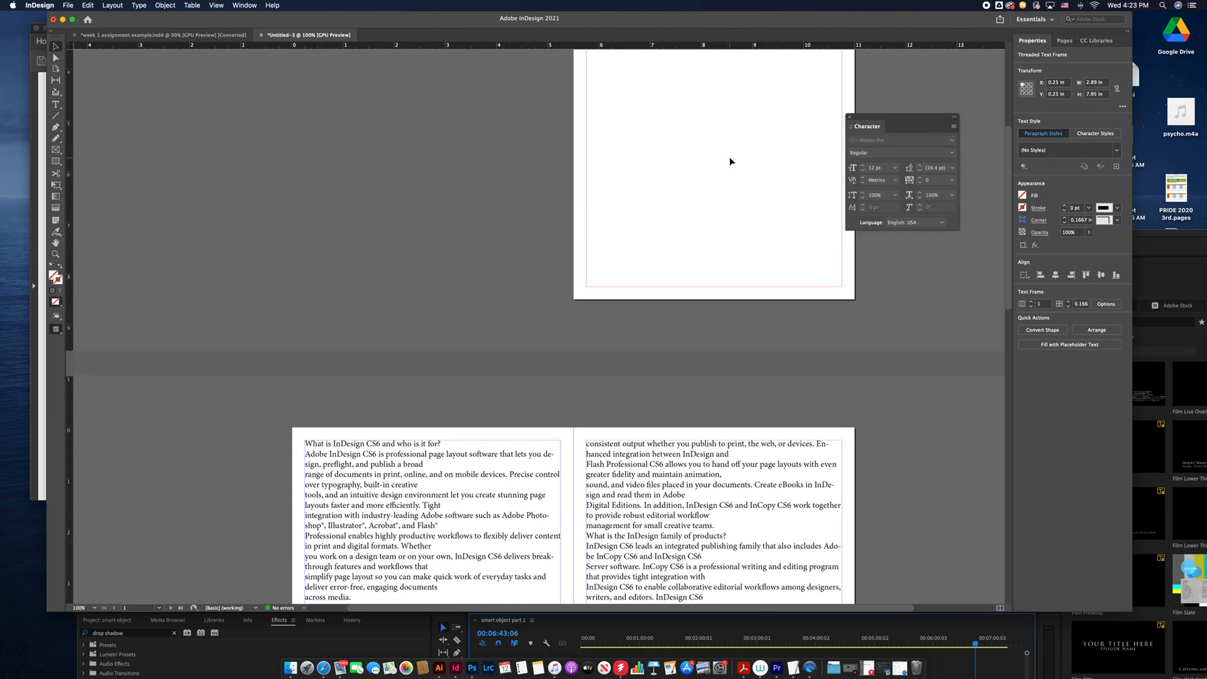
scroll(721, 156, "right", 2)
scroll(720, 158, "up", 2)
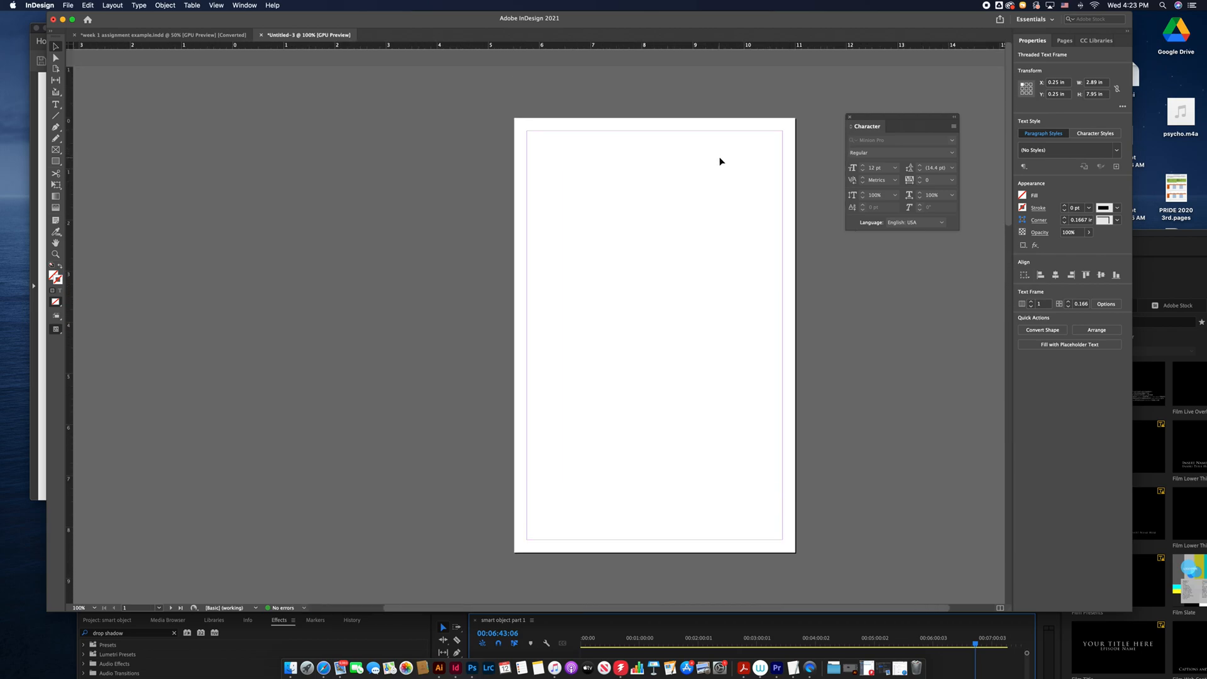
Check the title, picture and shaped text on the cover of the week 1 assignment example for reference.
left_click(186, 36)
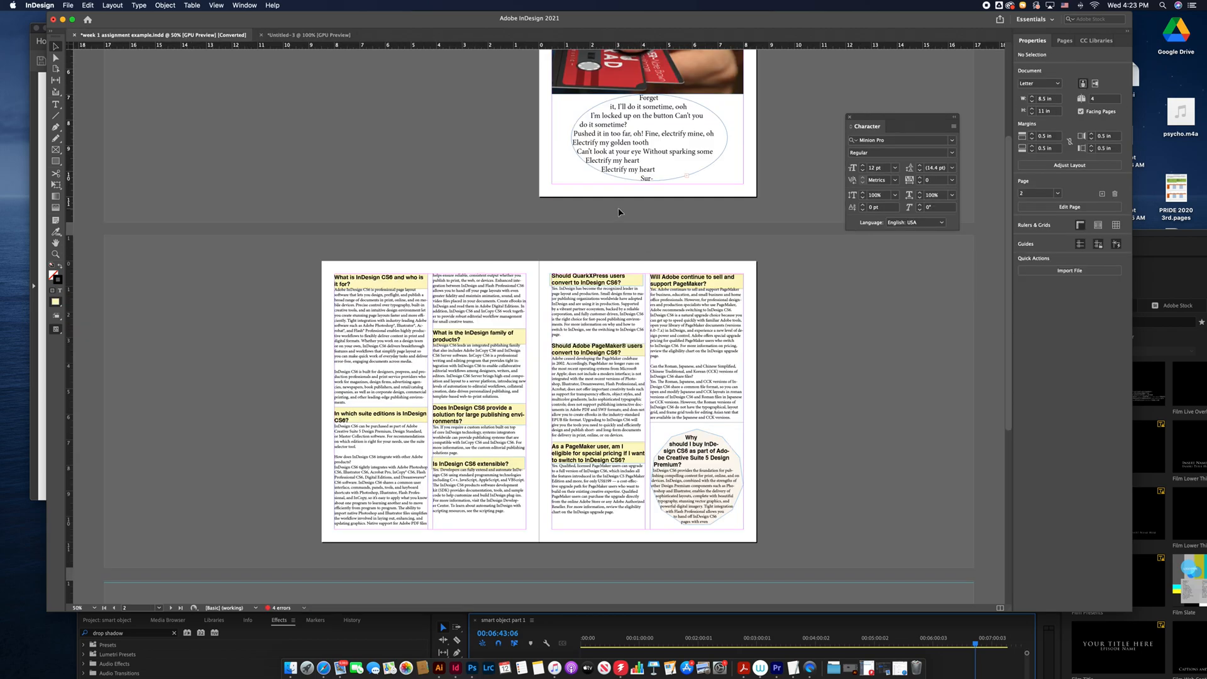
scroll(629, 189, "up", 5)
scroll(654, 170, "down", 3)
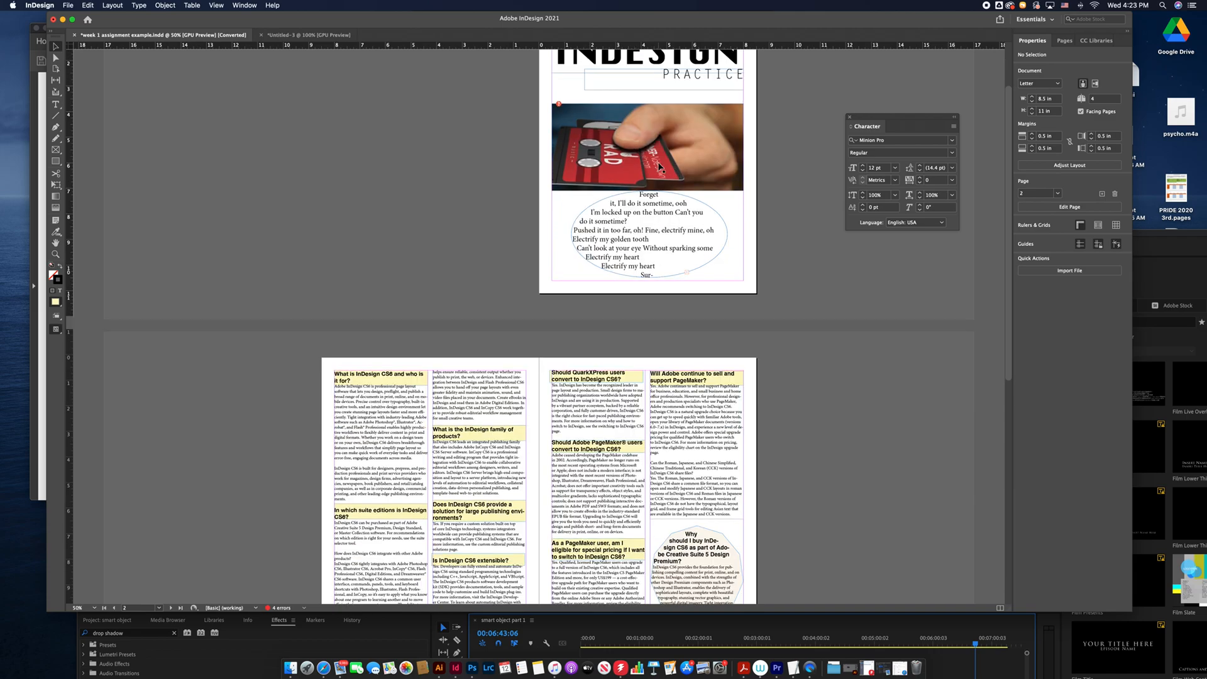
scroll(659, 166, "up", 2)
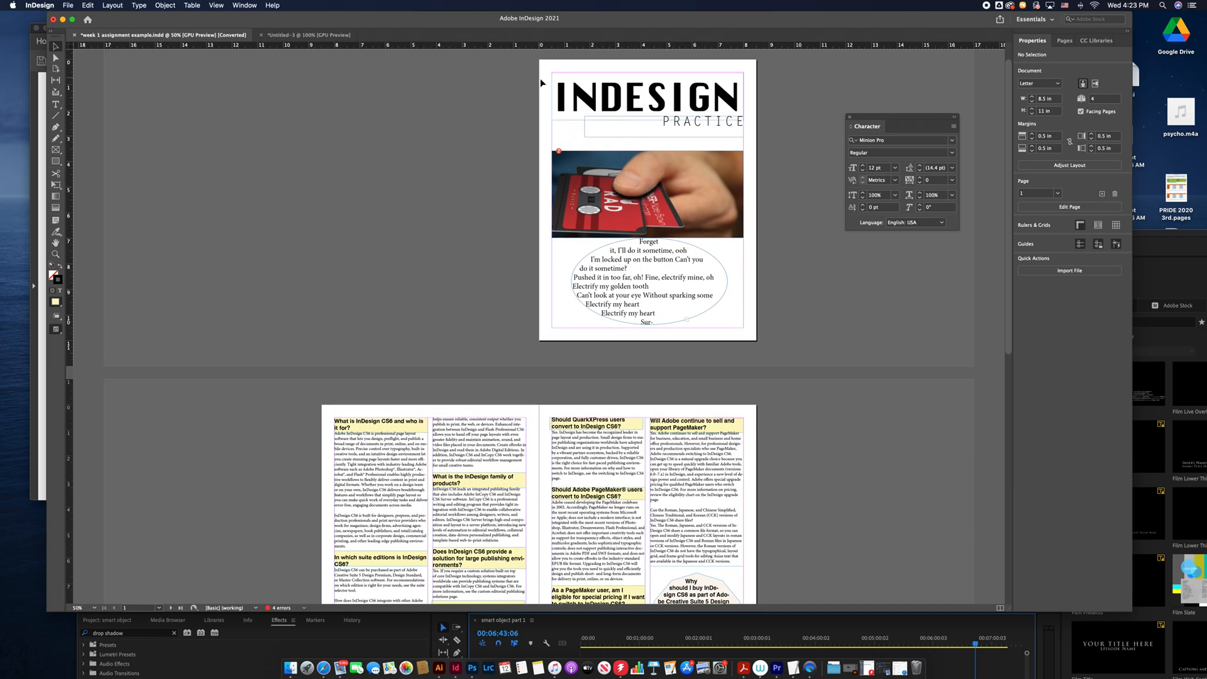
In the new document, draw a text frame about 4.88 in wide across the top of page 1.
left_click(292, 36)
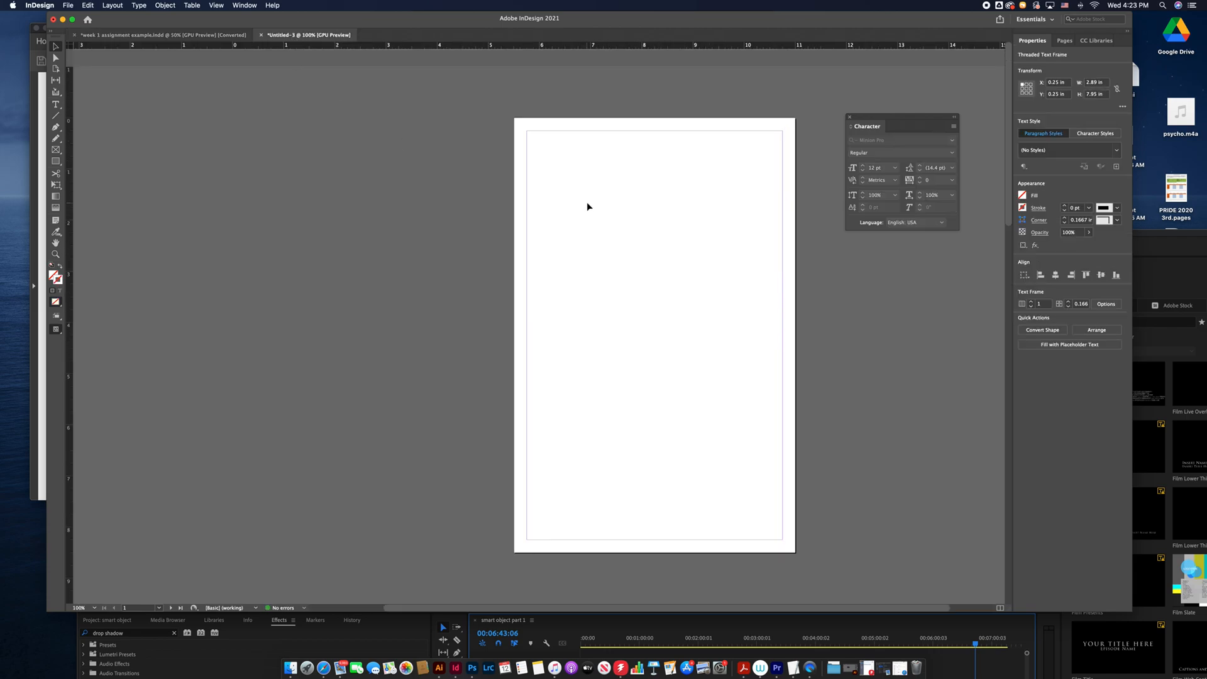
left_click(55, 104)
left_click(556, 168)
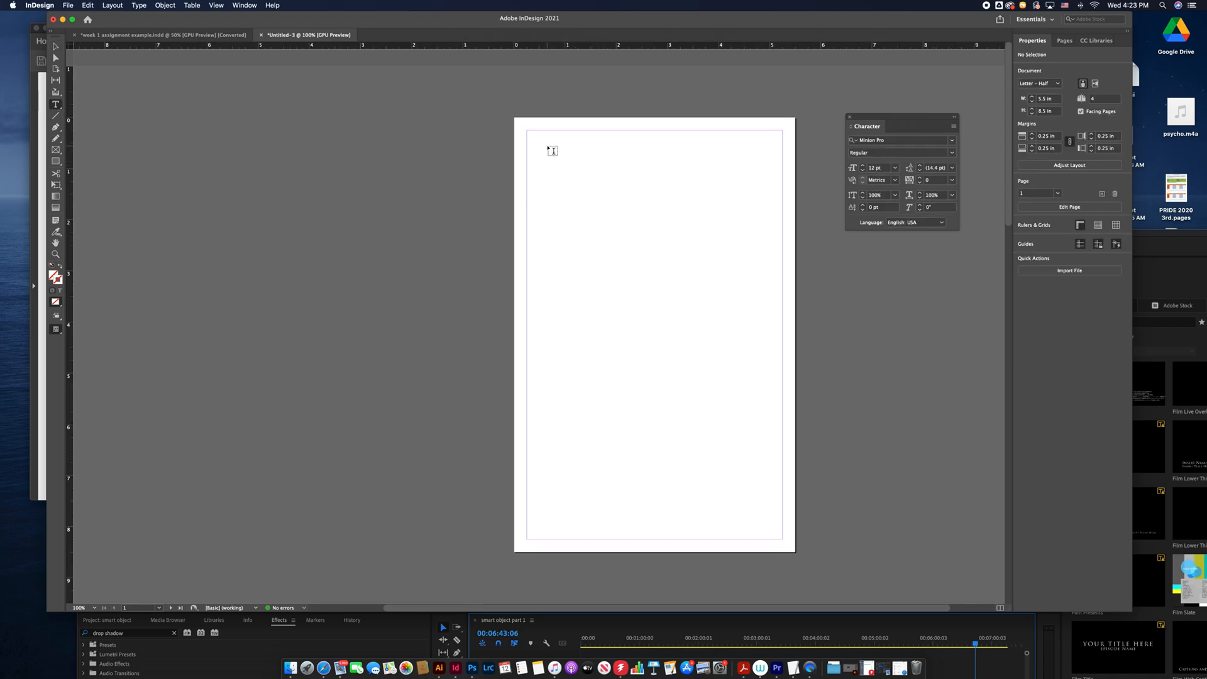
key("i")
left_click(55, 104)
left_click_drag(532, 134, 782, 226)
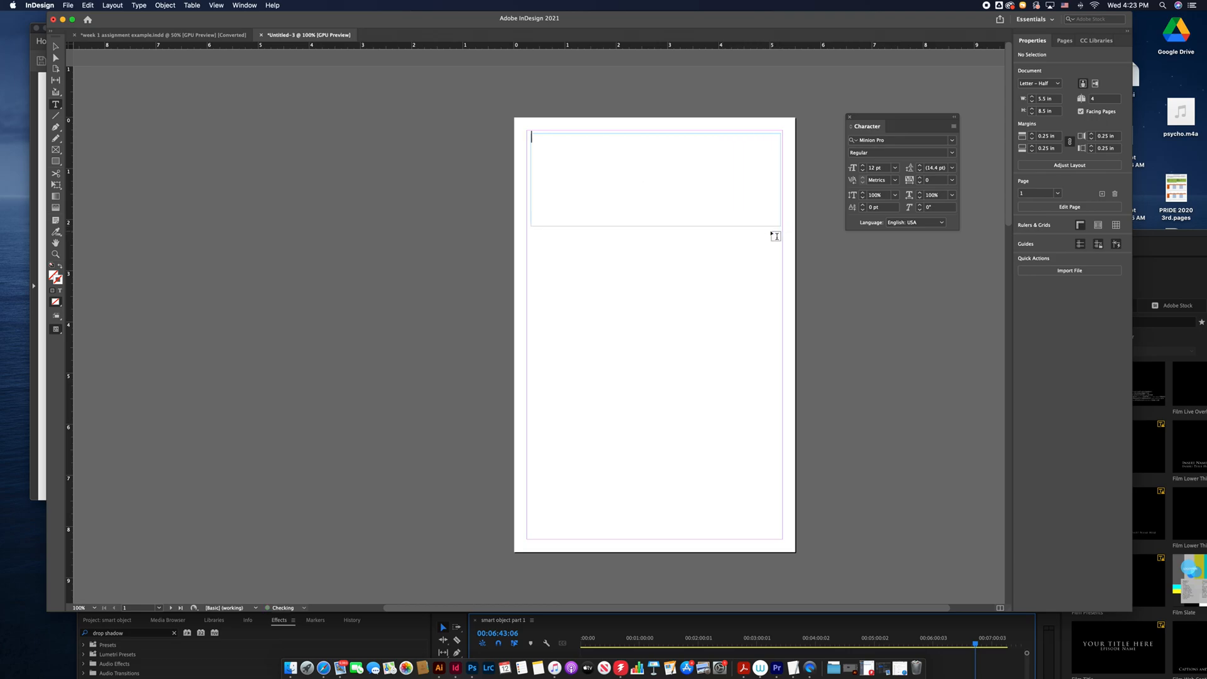
Enter the cover title INDESIGN PRACTICE in the text frame.
type("I")
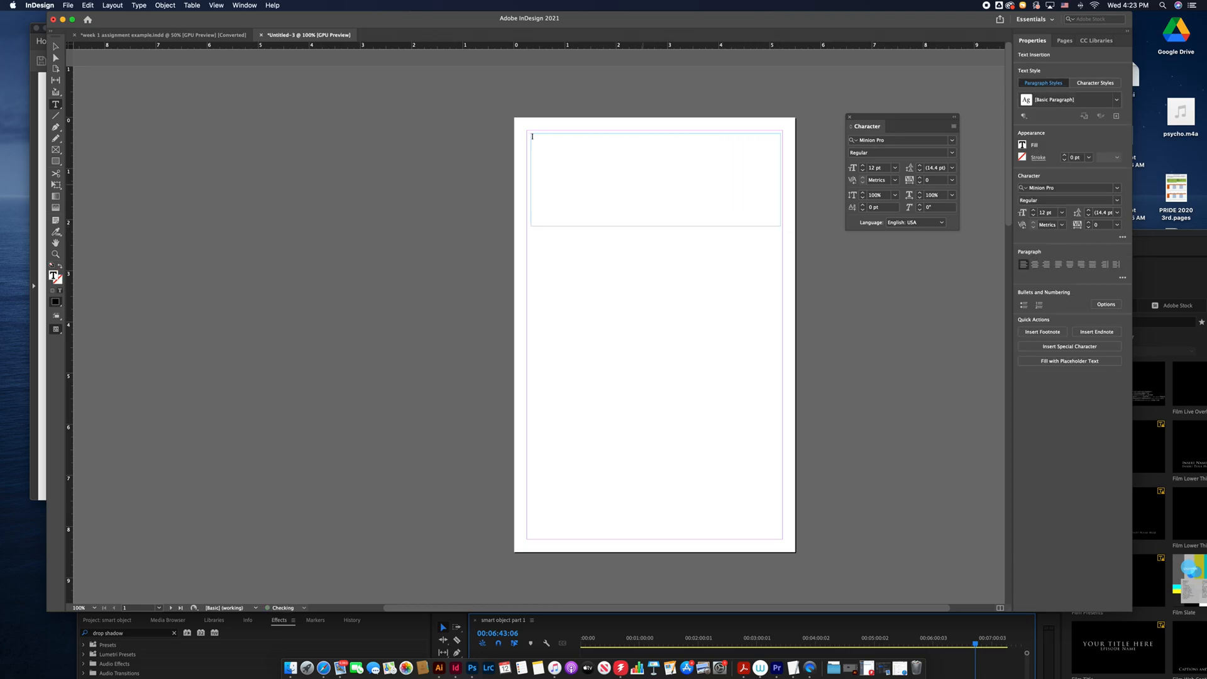
type("NDESIGN PRACTICE")
key("BackSpace")
key("BackSpace")
key("BackSpace")
key("BackSpace")
key("BackSpace")
Set the cover title in the PRIMETIME font at 31 pt.
triple_click(572, 135)
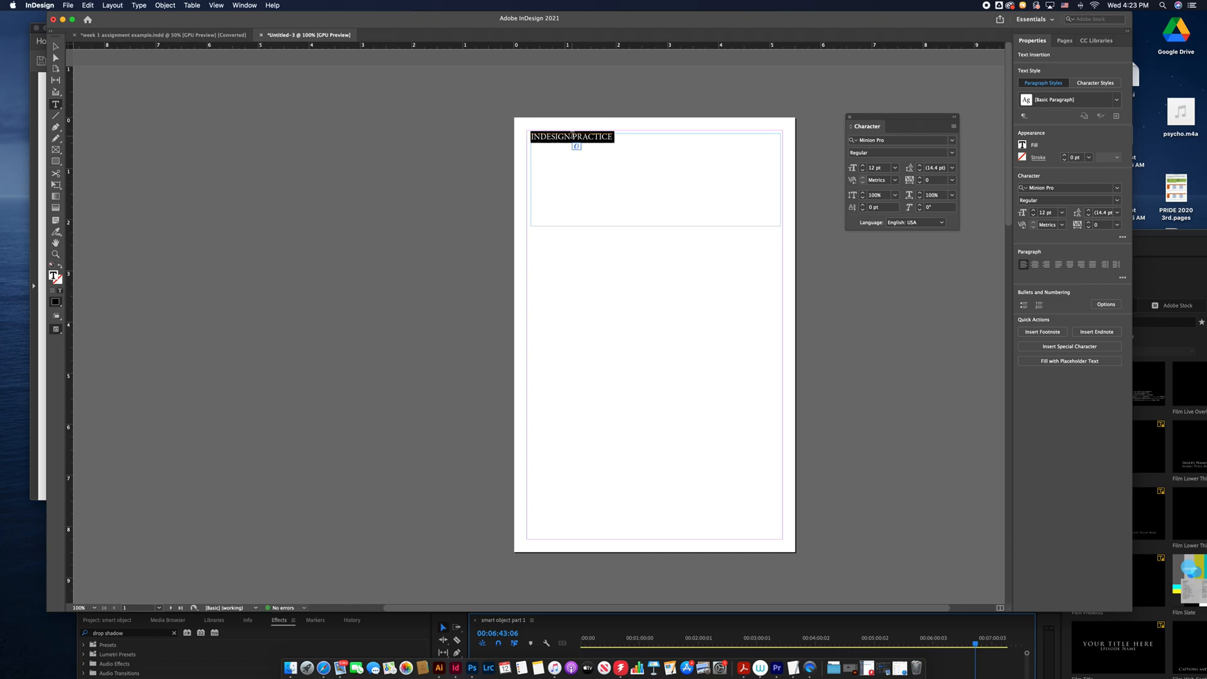
left_click(952, 140)
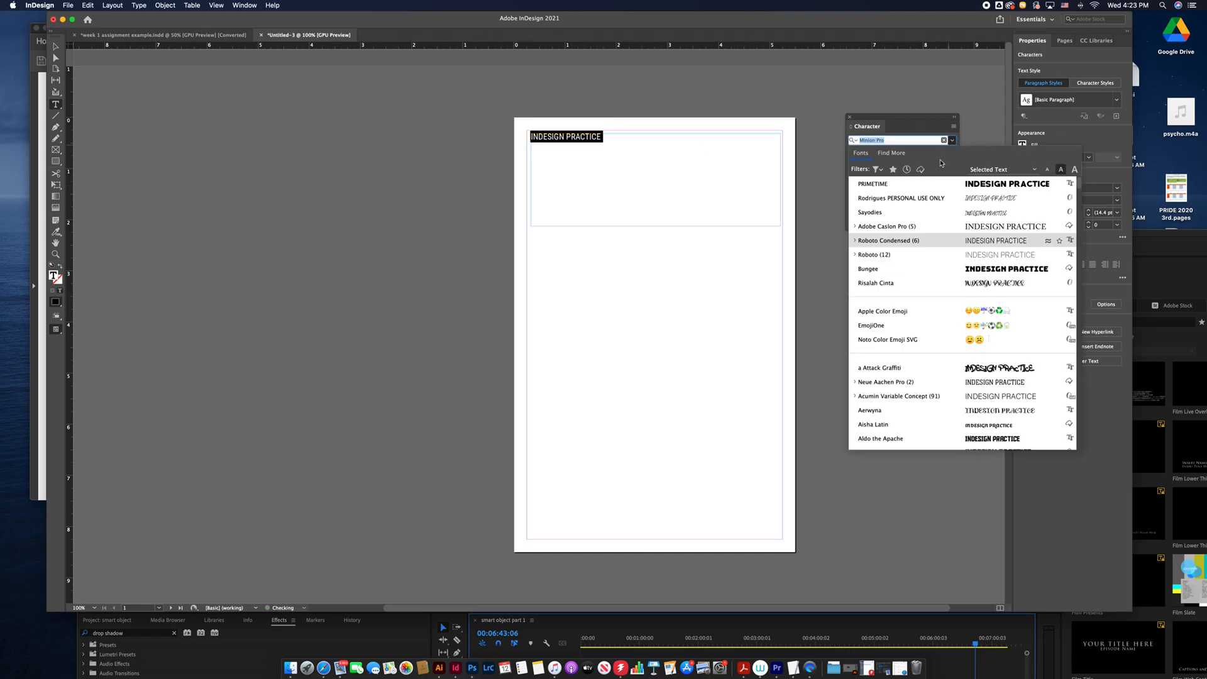
left_click(1019, 184)
left_click(863, 165)
left_click(864, 165)
left_click(863, 166)
left_click(864, 166)
left_click(864, 166)
left_click(863, 166)
left_click(864, 166)
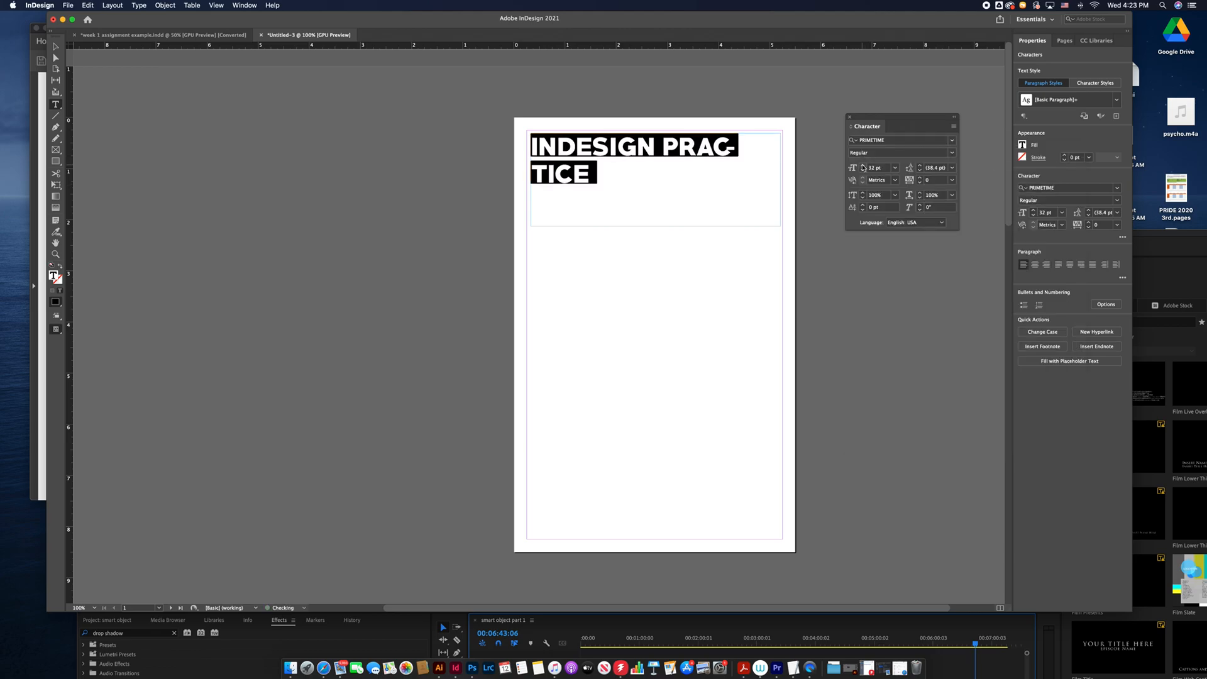
left_click(863, 171)
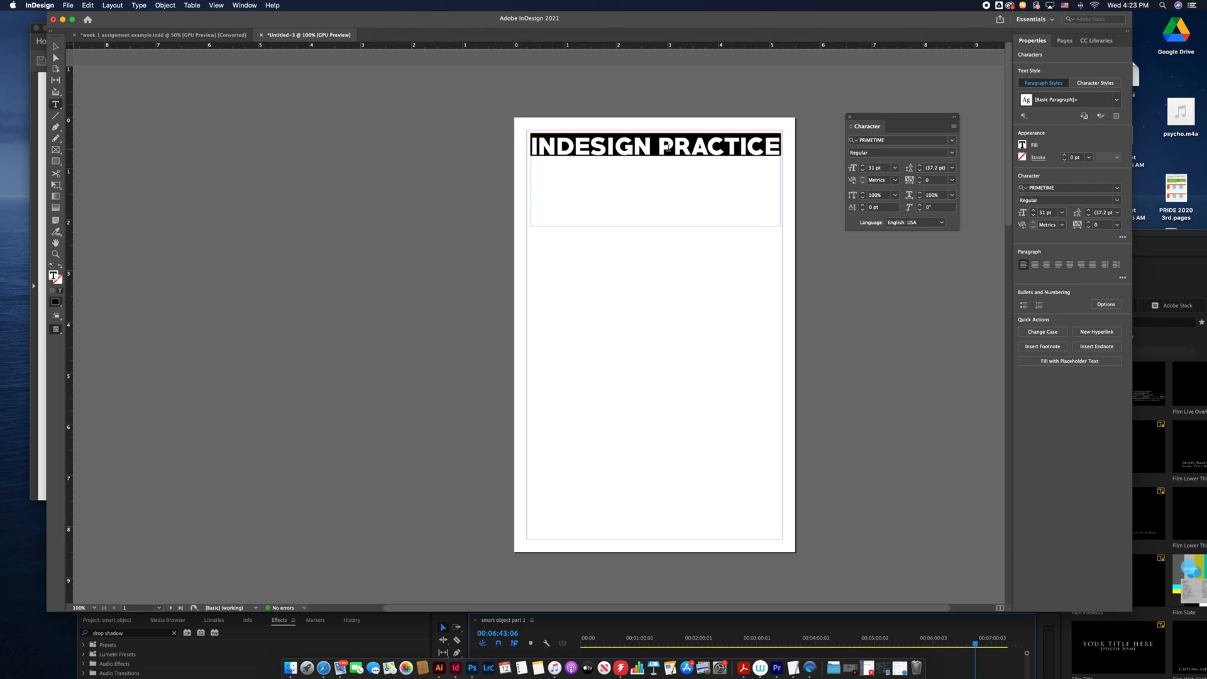
Break the cover title so that PRACTICE starts on a second line.
left_click(661, 142)
key("BackSpace")
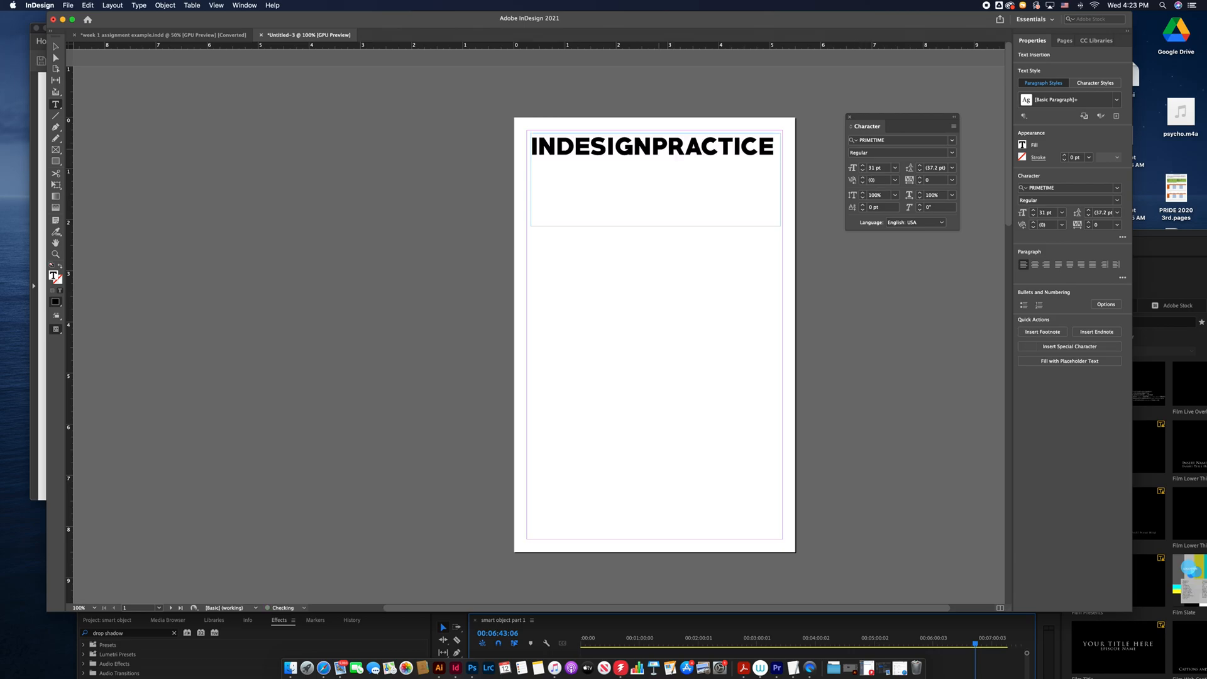
key("Return")
Center both lines of the cover title and set their size to 42 pt.
key("super+a")
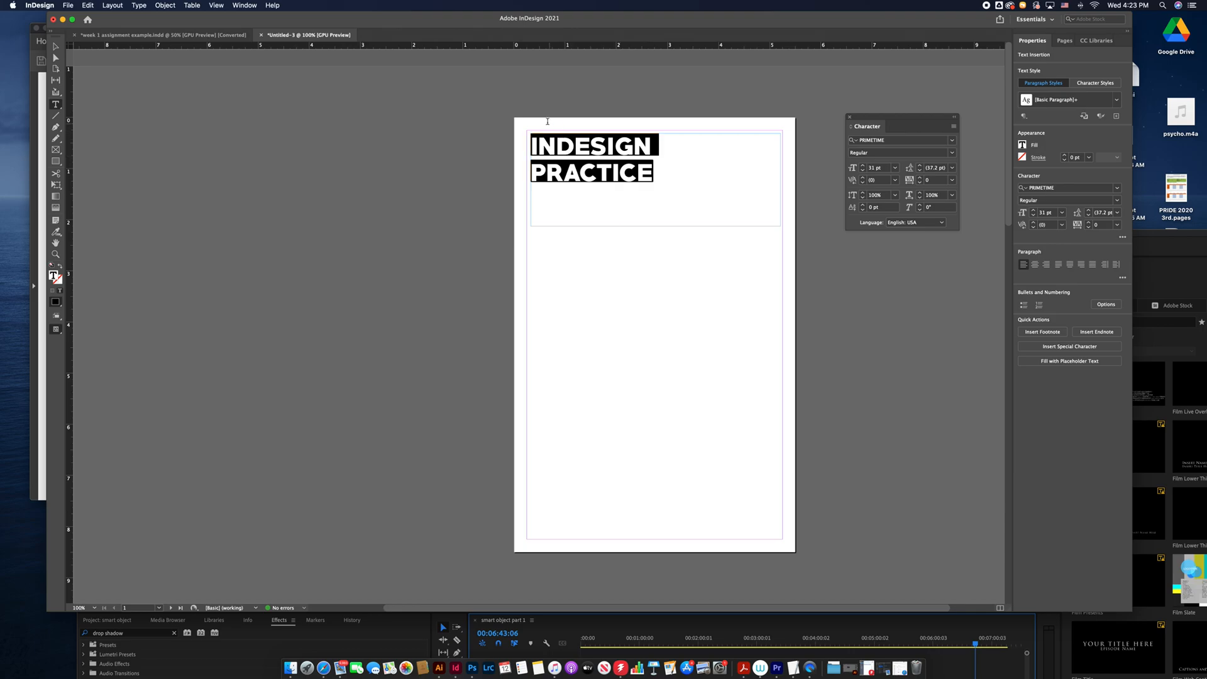
left_click(1035, 265)
left_click(862, 167)
left_click(862, 167)
left_click(862, 167)
left_click(862, 167)
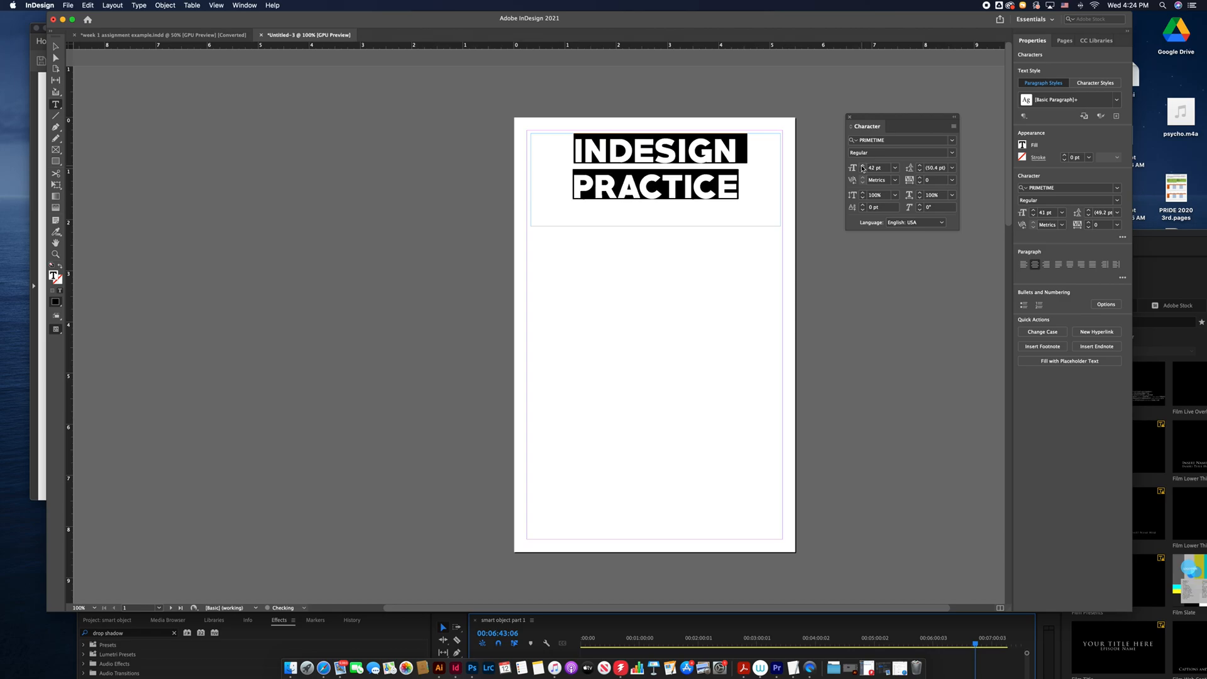
Change the word PRACTICE to Roboto Regular and set its tracking to 180.
double_click(674, 173)
left_click(952, 141)
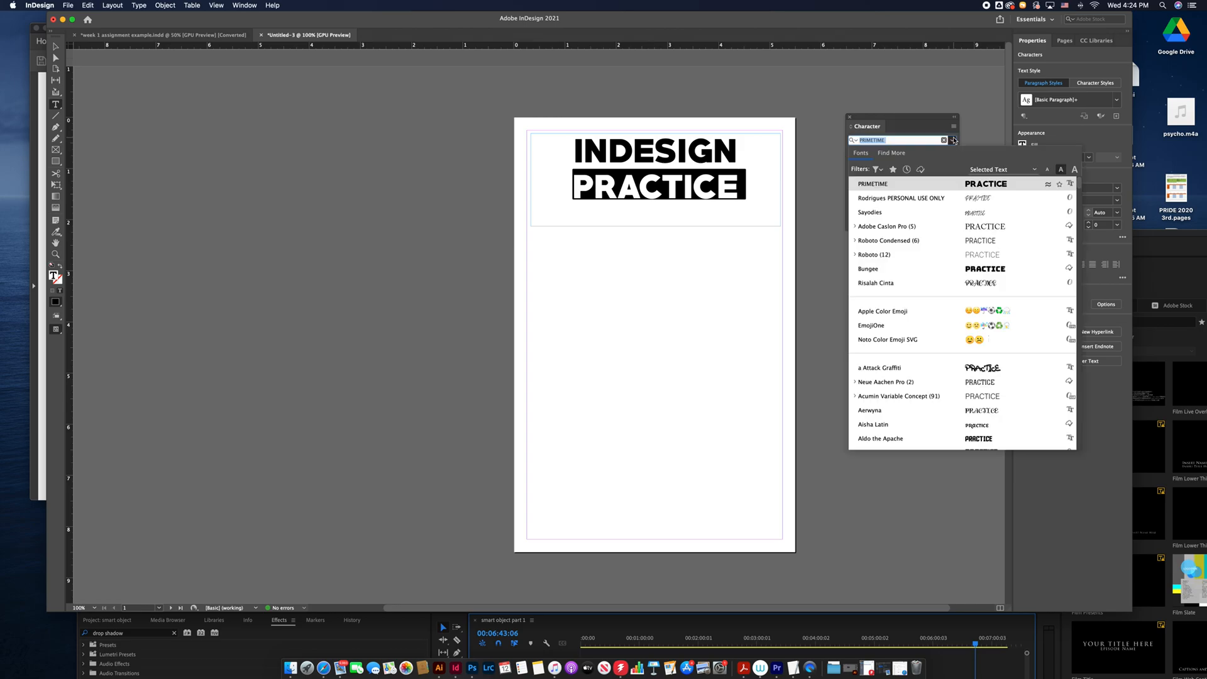
left_click(941, 258)
left_click(920, 178)
left_click(920, 179)
left_click(920, 179)
left_click(920, 179)
left_click(920, 179)
left_click(920, 179)
left_click(920, 179)
left_click(920, 179)
left_click(920, 178)
left_click(920, 178)
left_click(920, 179)
left_click(920, 179)
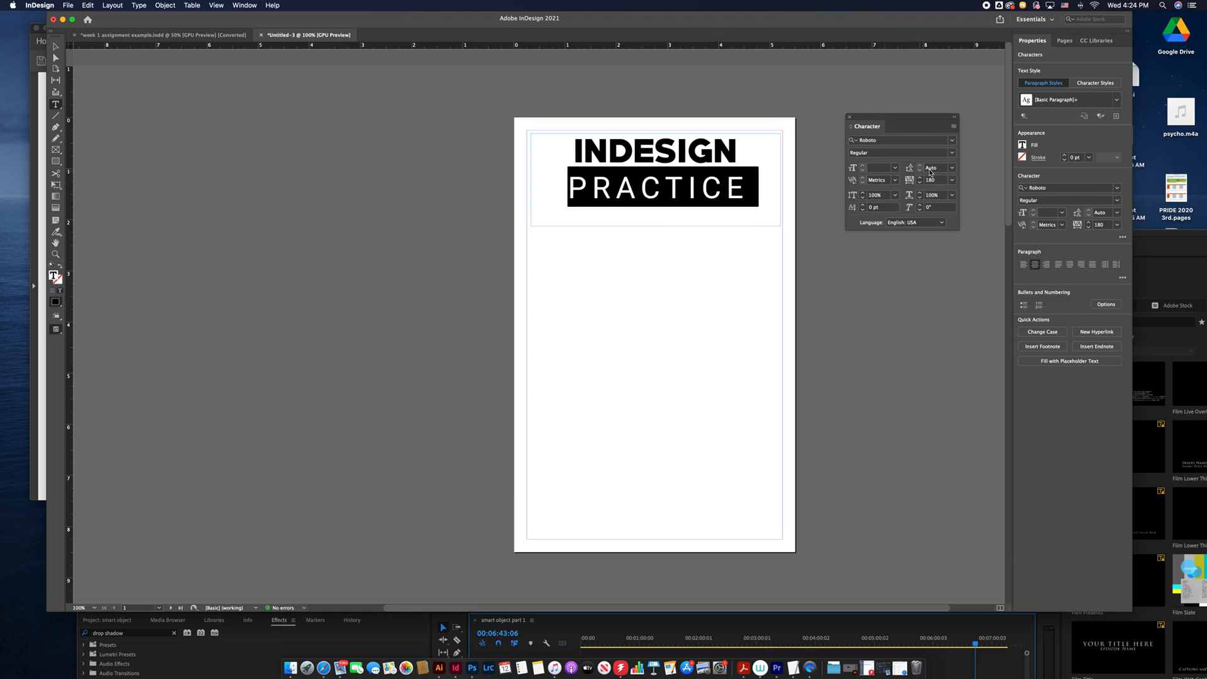
Adjust the leading of PRACTICE to sit closely below INDESIGN, and shorten the title frame to about 1.3 in high.
left_click(952, 168)
left_click(944, 253)
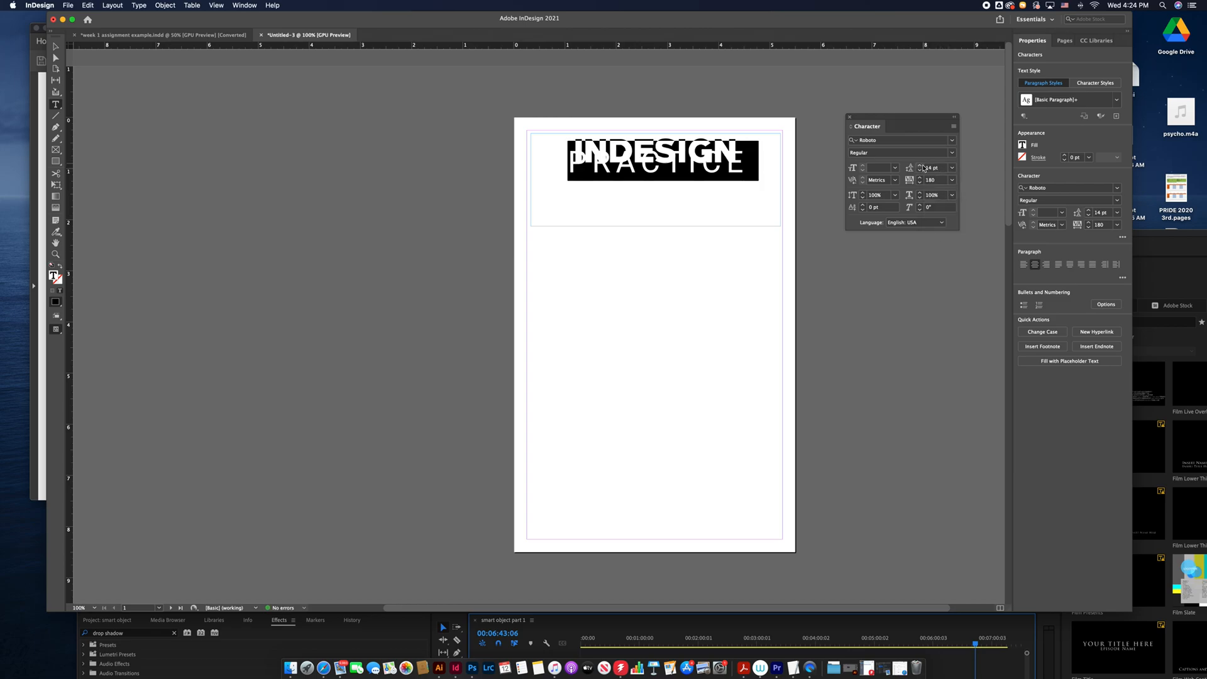
left_click(920, 166)
left_click(920, 166)
left_click(921, 166)
left_click(921, 166)
left_click(920, 166)
left_click(920, 166)
left_click(921, 166)
left_click(921, 166)
left_click(55, 44)
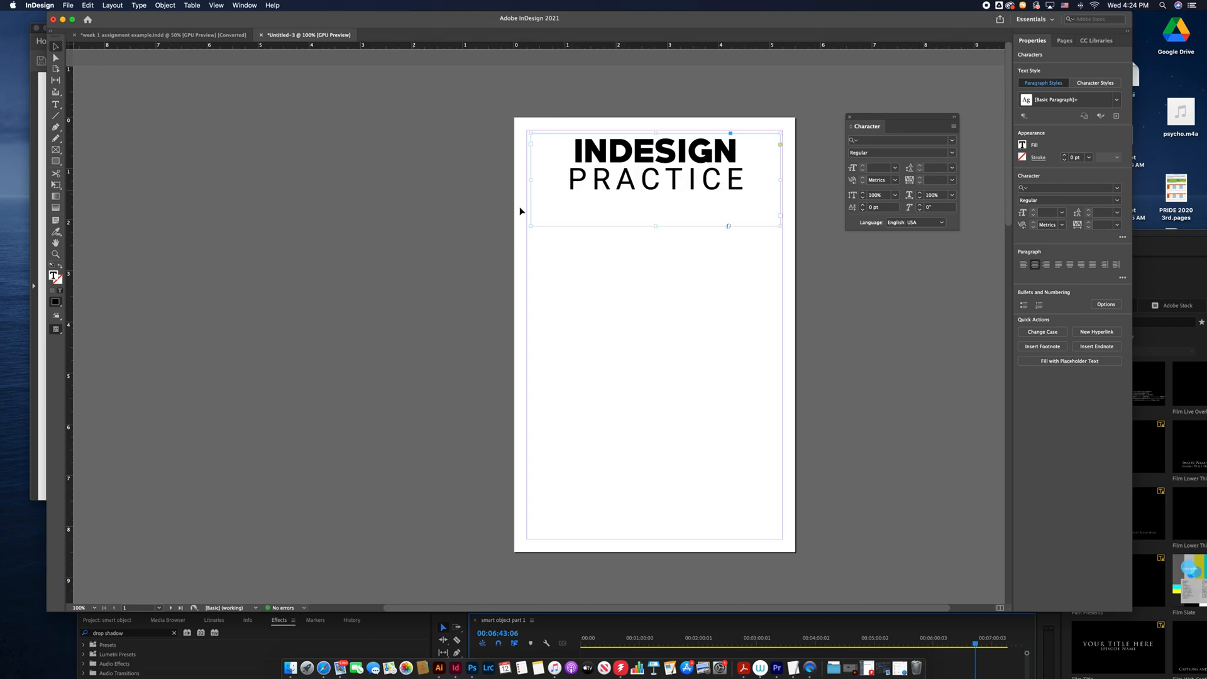
left_click_drag(658, 226, 660, 200)
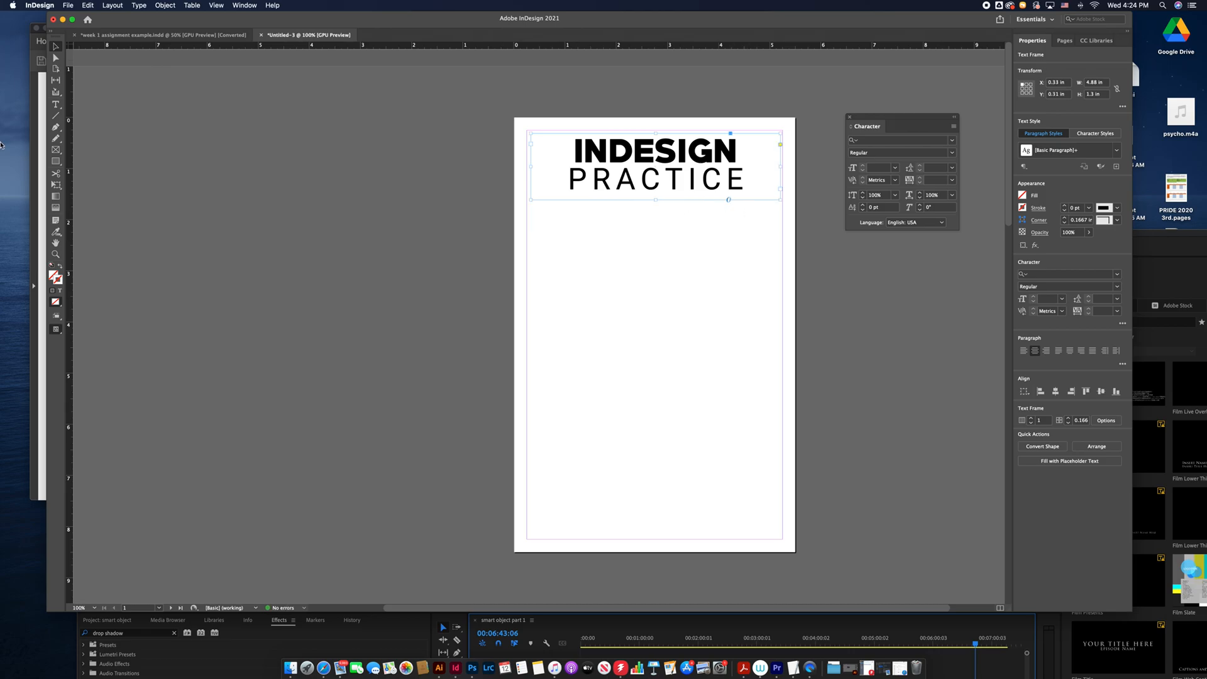
Draw a rectangular placeholder frame about 5 × 2.5 in between the margins below the cover title.
left_click(55, 149)
left_click_drag(528, 241, 783, 370)
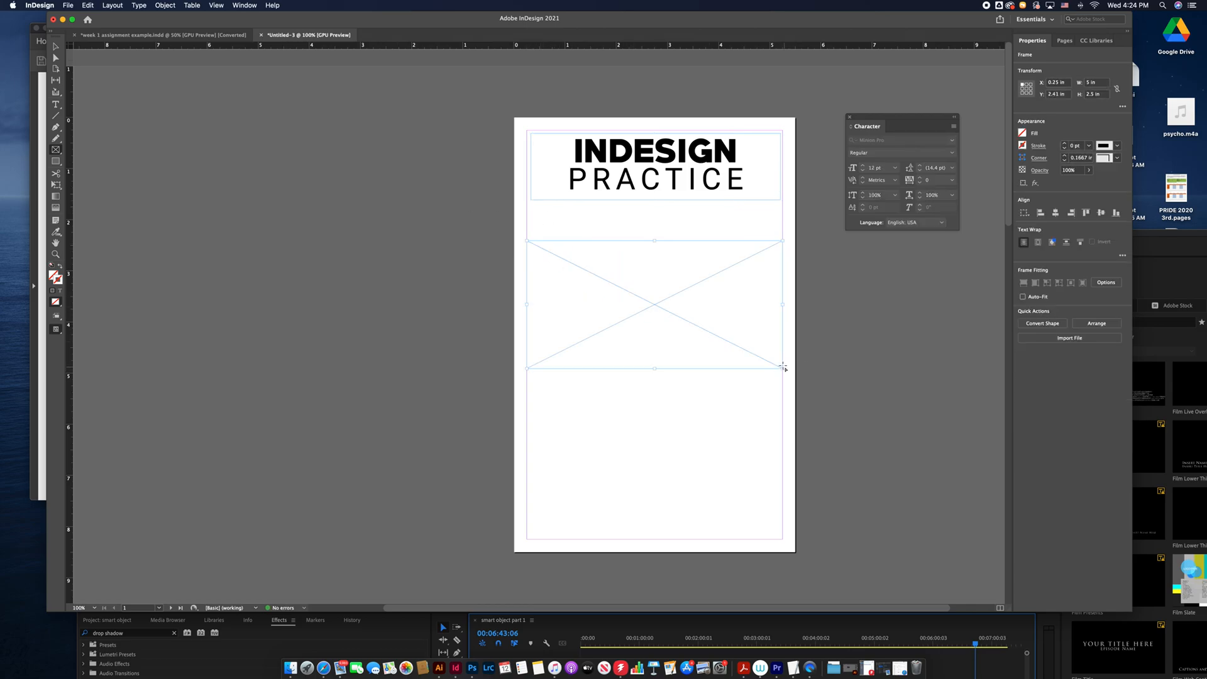
left_click(55, 46)
left_click(243, 183)
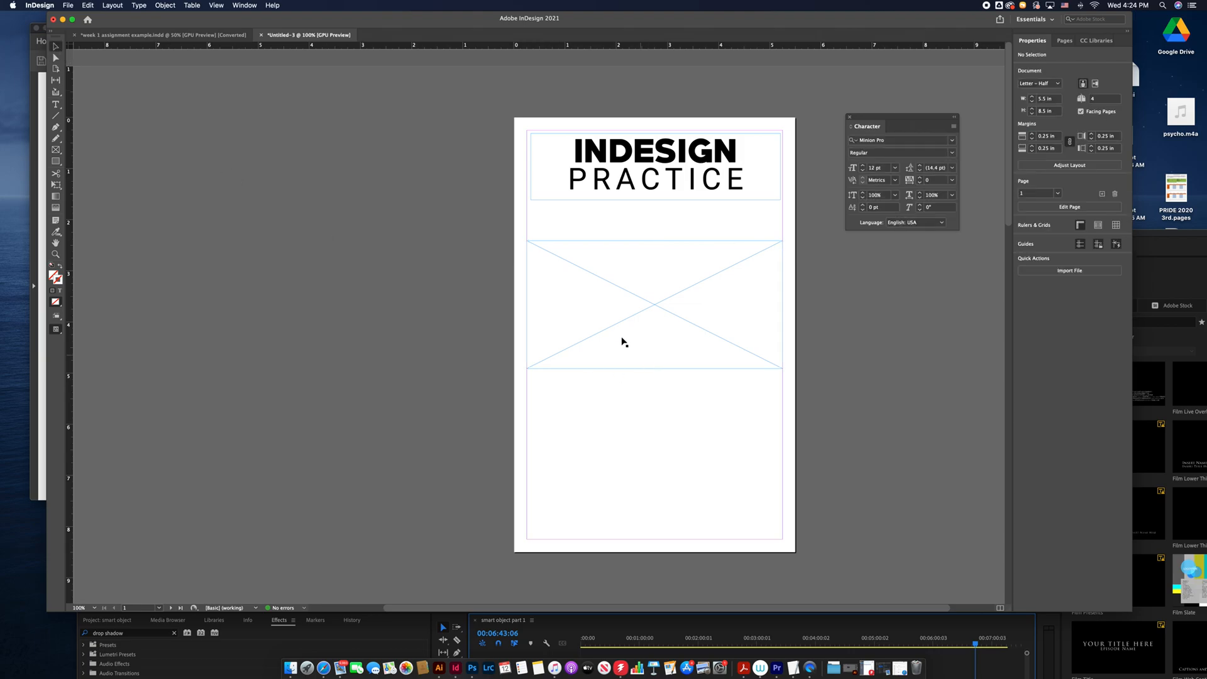
Enlarge the placeholder frame to about 2.89 in high and move it to about 2.23 in from the page top.
left_click_drag(620, 322, 654, 290)
left_click_drag(656, 350, 656, 371)
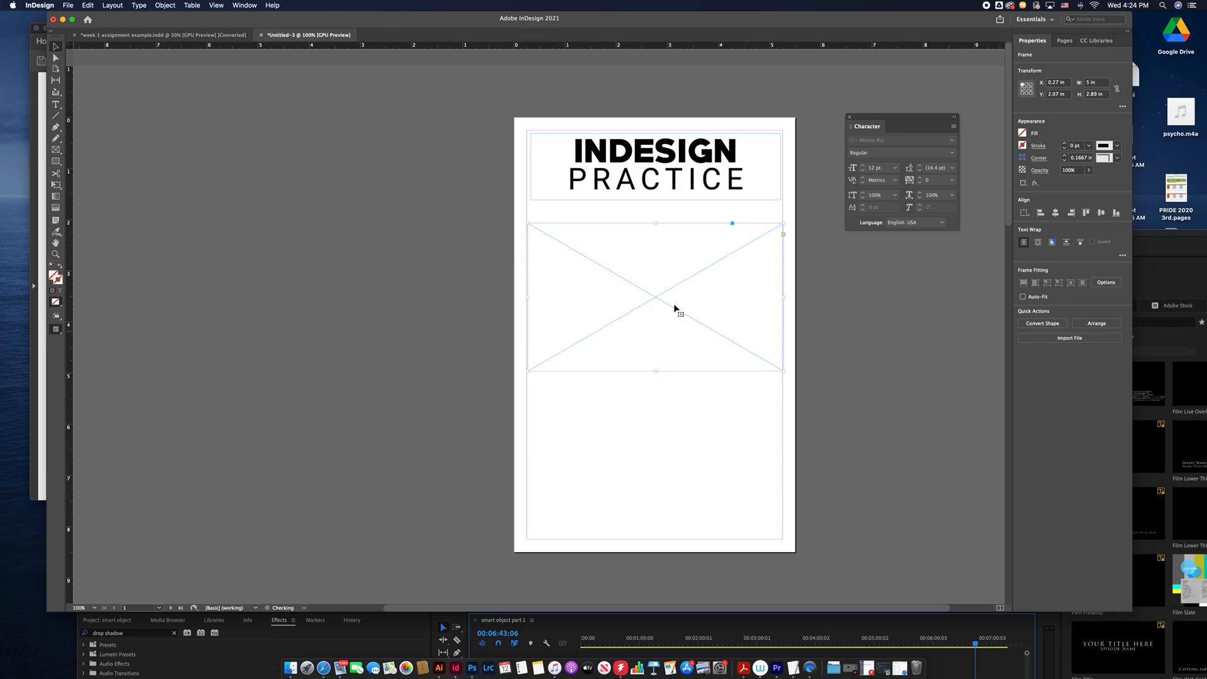
left_click_drag(655, 299, 656, 306)
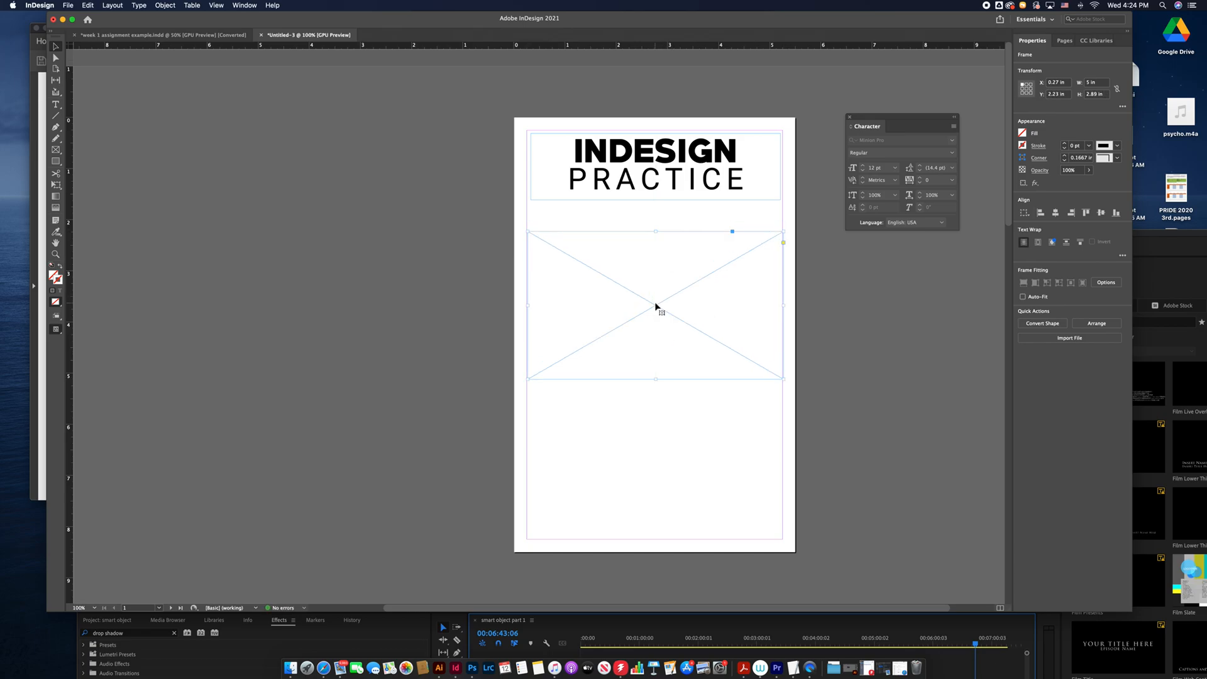
Place totally rad.jpg from the week 1 folder into the placeholder frame below the cover title.
left_click(69, 5)
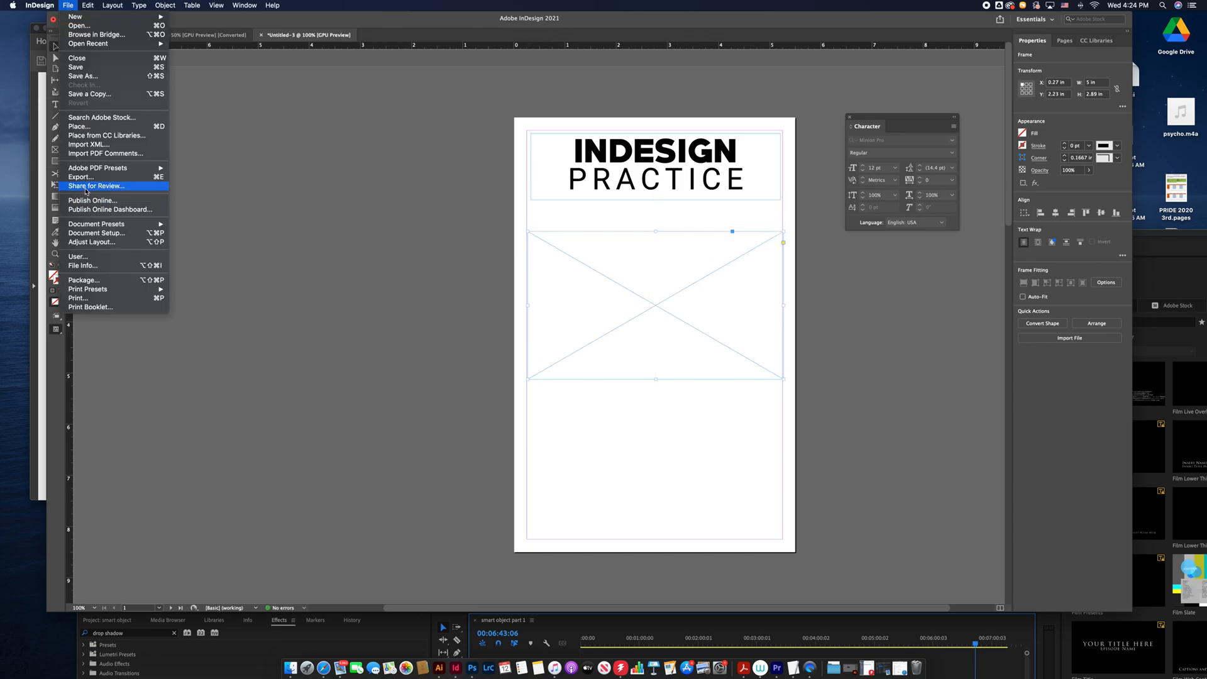
left_click(105, 128)
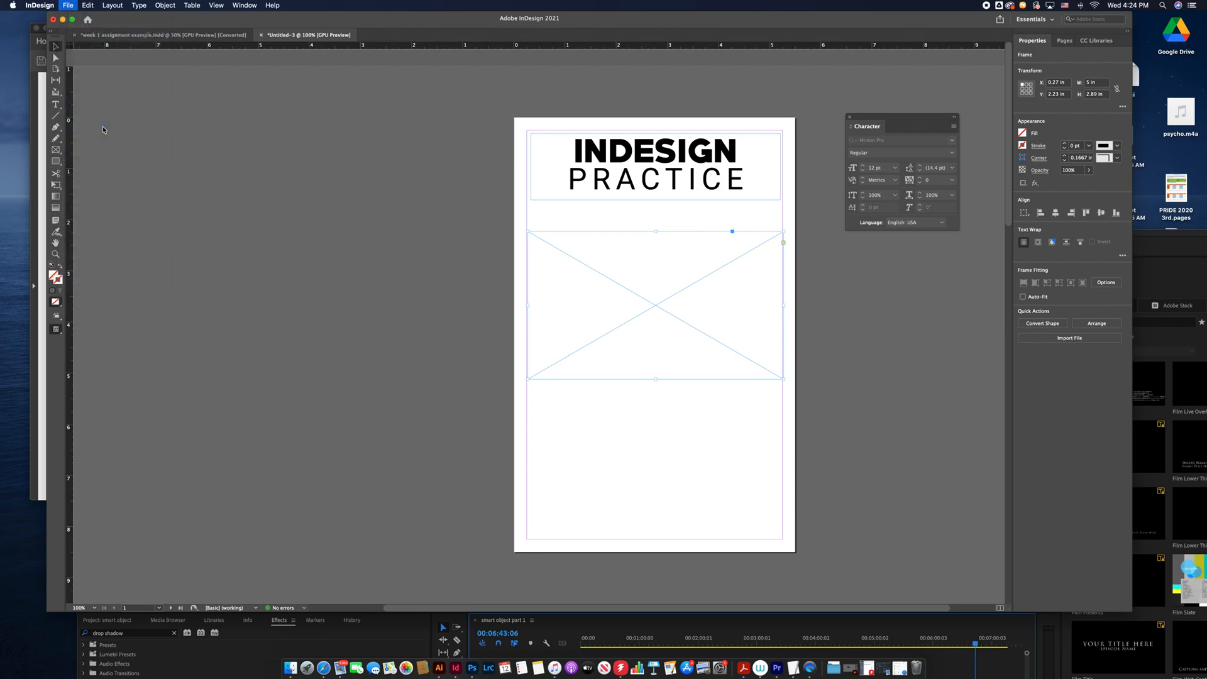
left_click(605, 142)
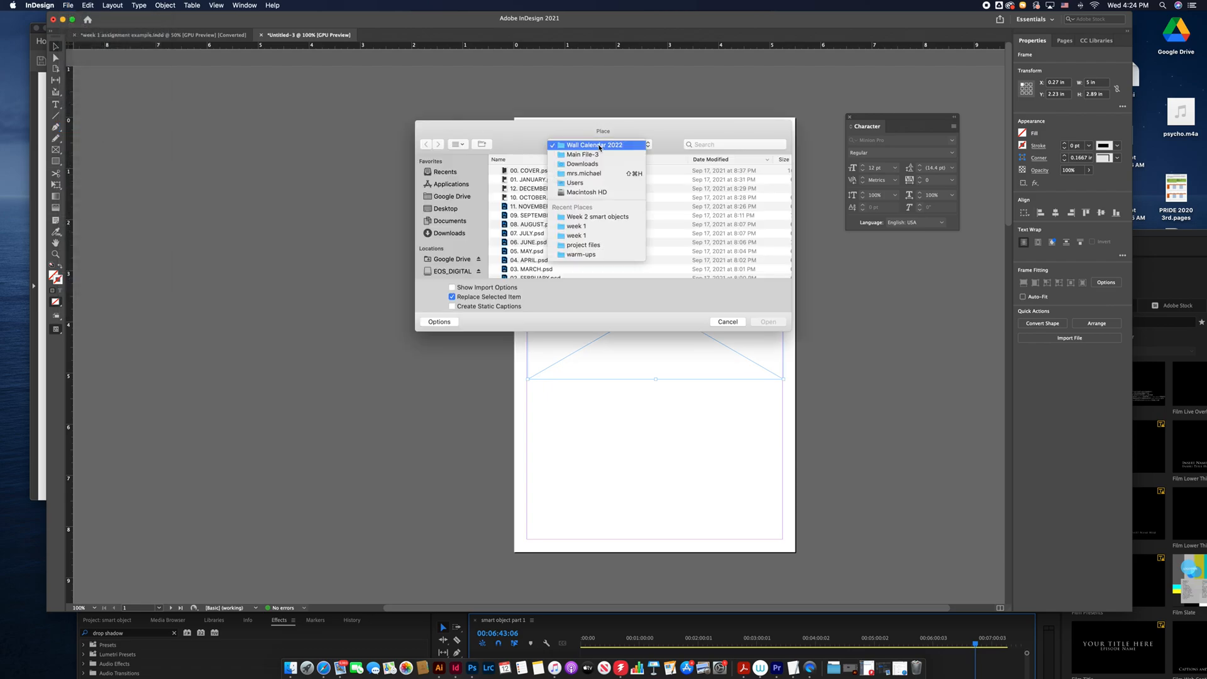
left_click(624, 222)
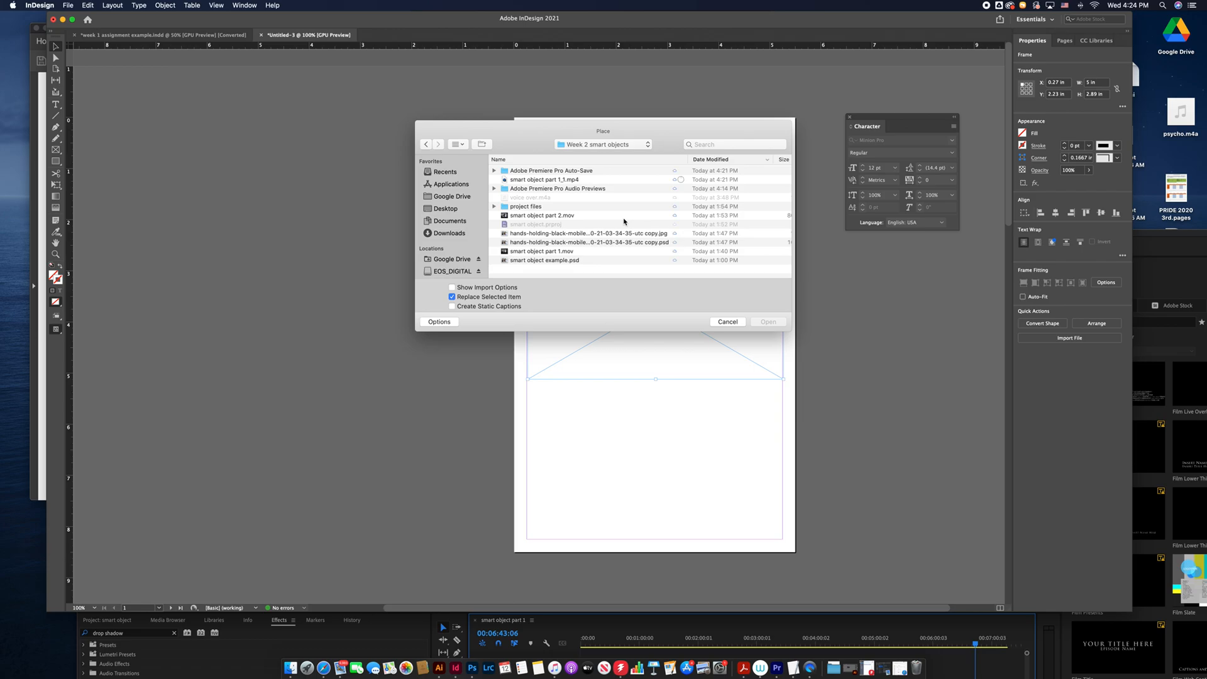
left_click(607, 141)
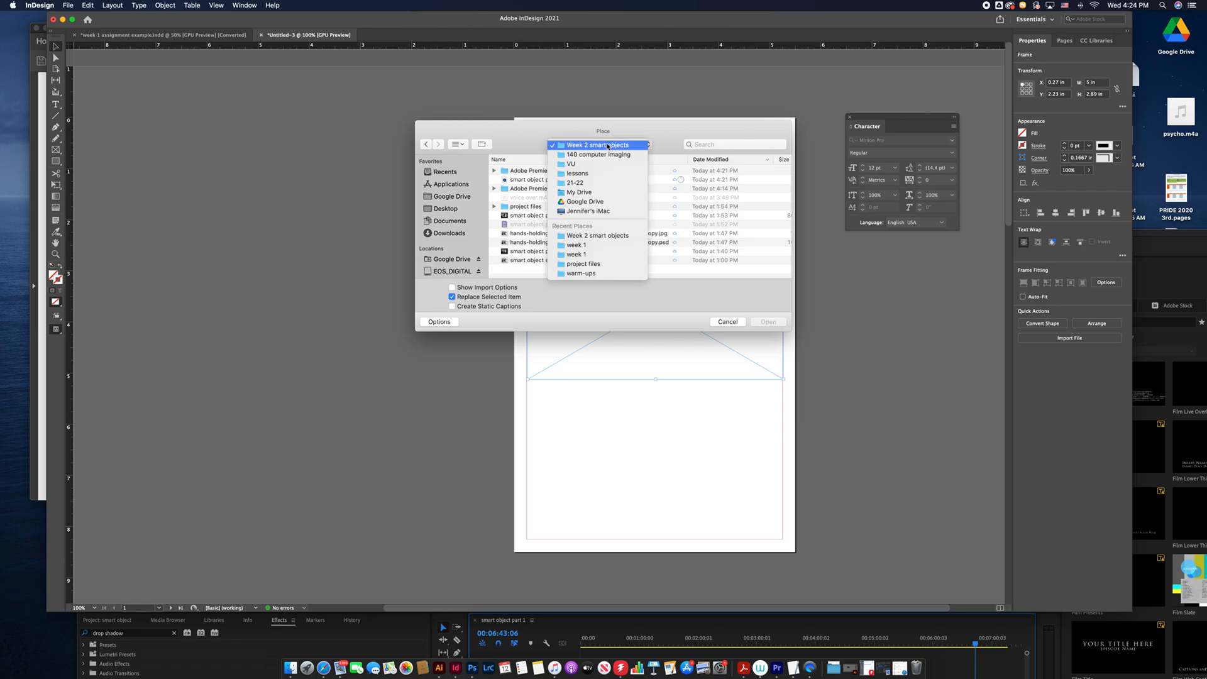
left_click(598, 247)
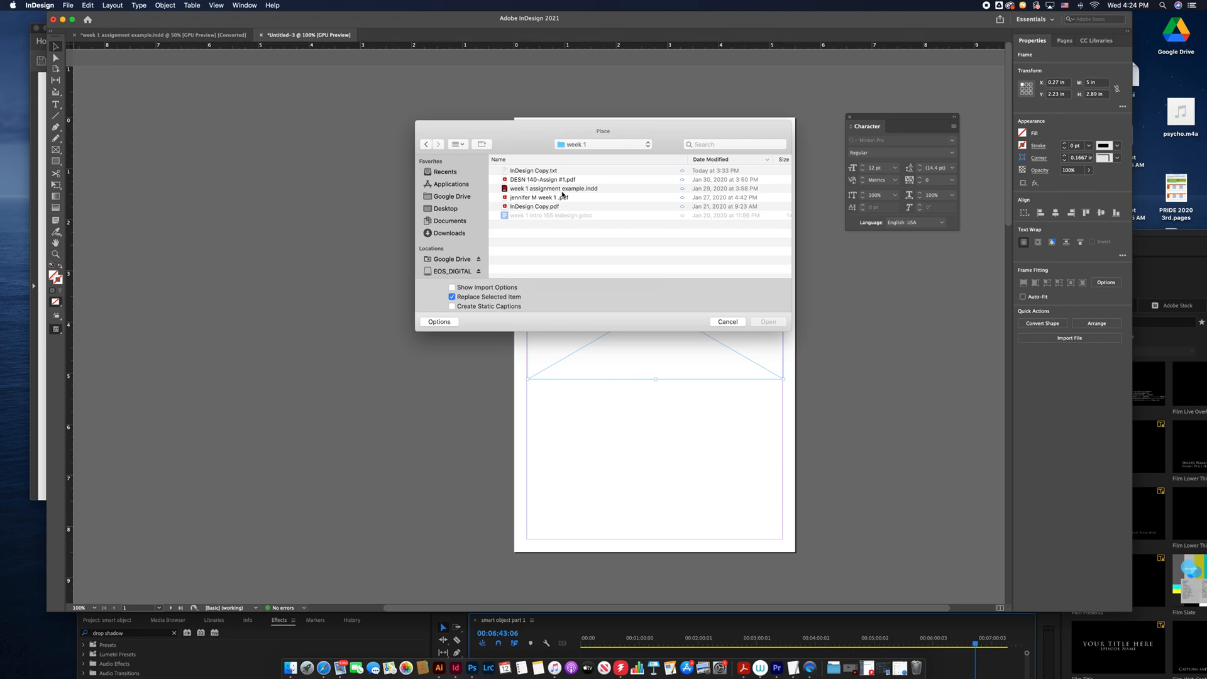
left_click(598, 148)
left_click(597, 154)
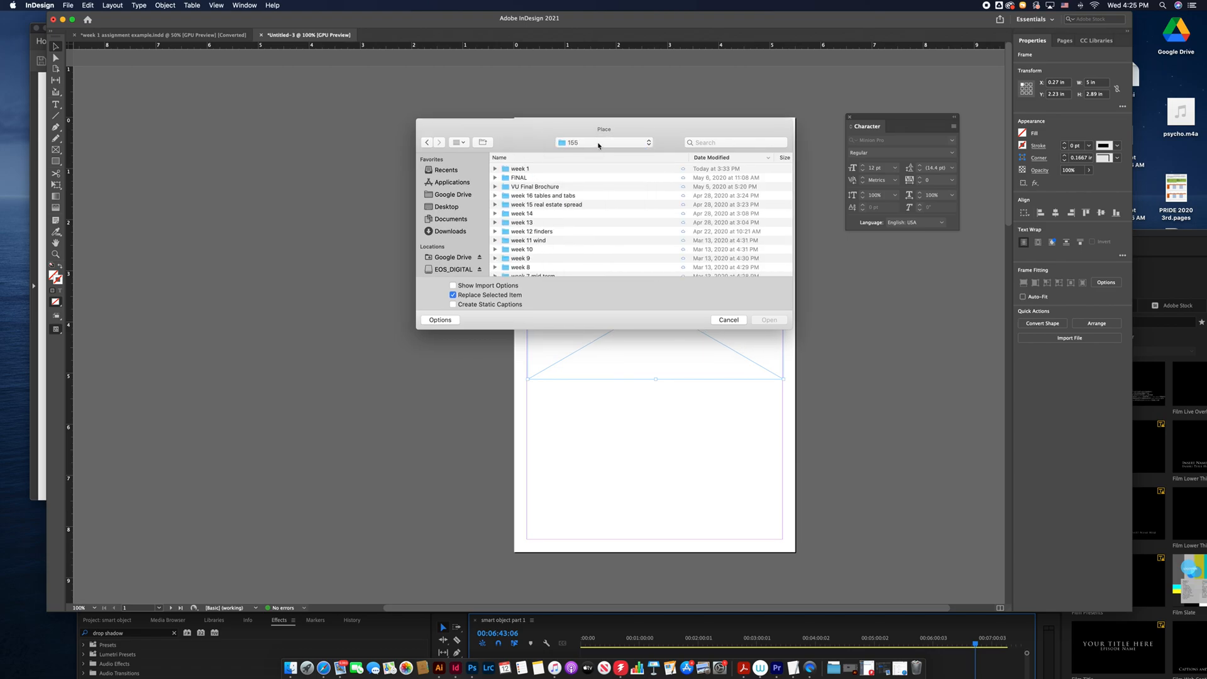
left_click(600, 146)
left_click(593, 244)
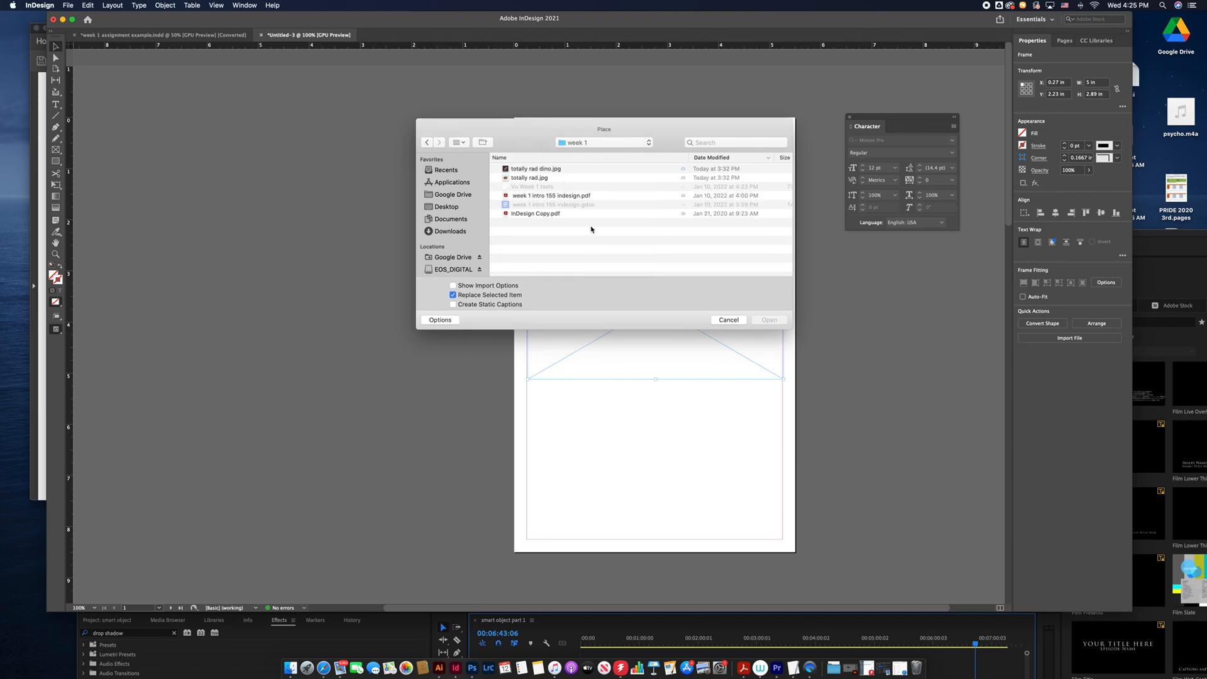
left_click(520, 178)
left_click(764, 321)
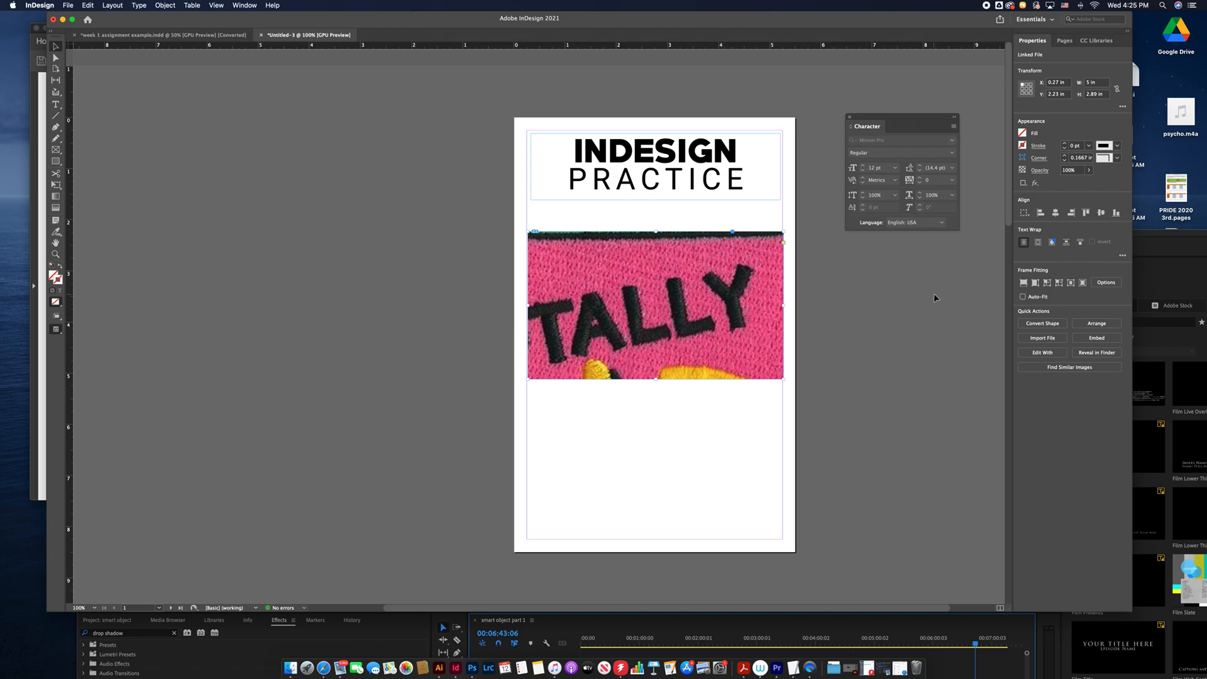
Compare fitting the cover image proportionally with filling its frame, and keep it filling the frame proportionally.
left_click(1023, 284)
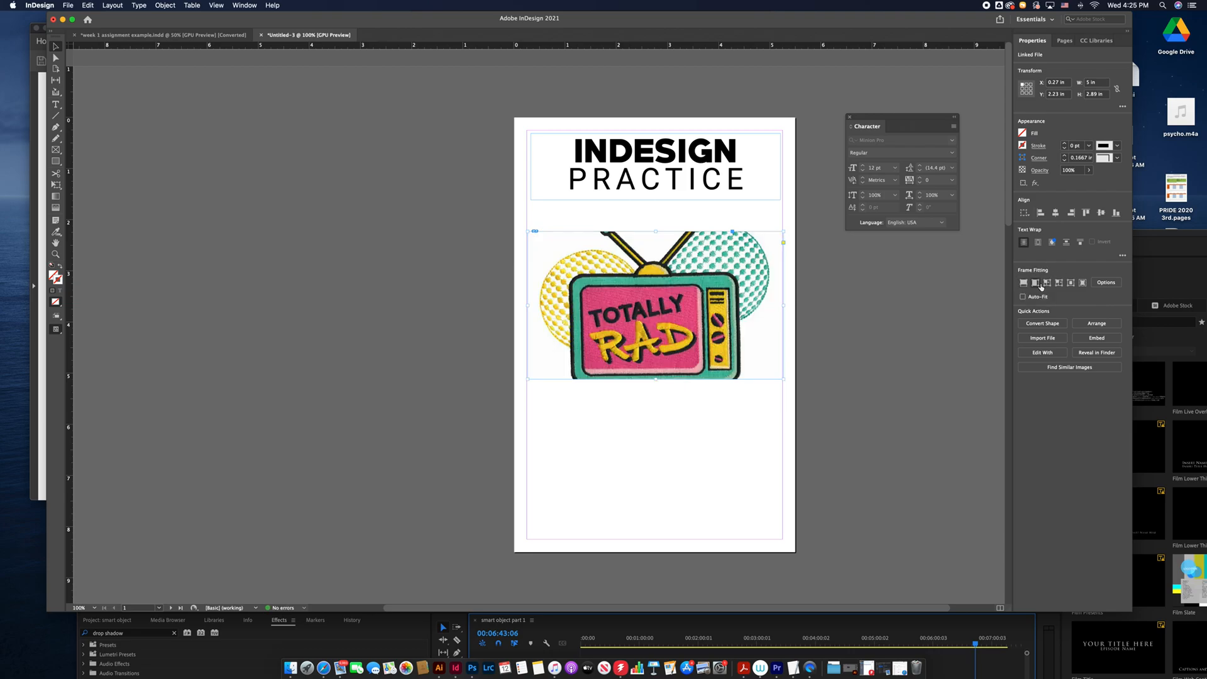
left_click(1035, 283)
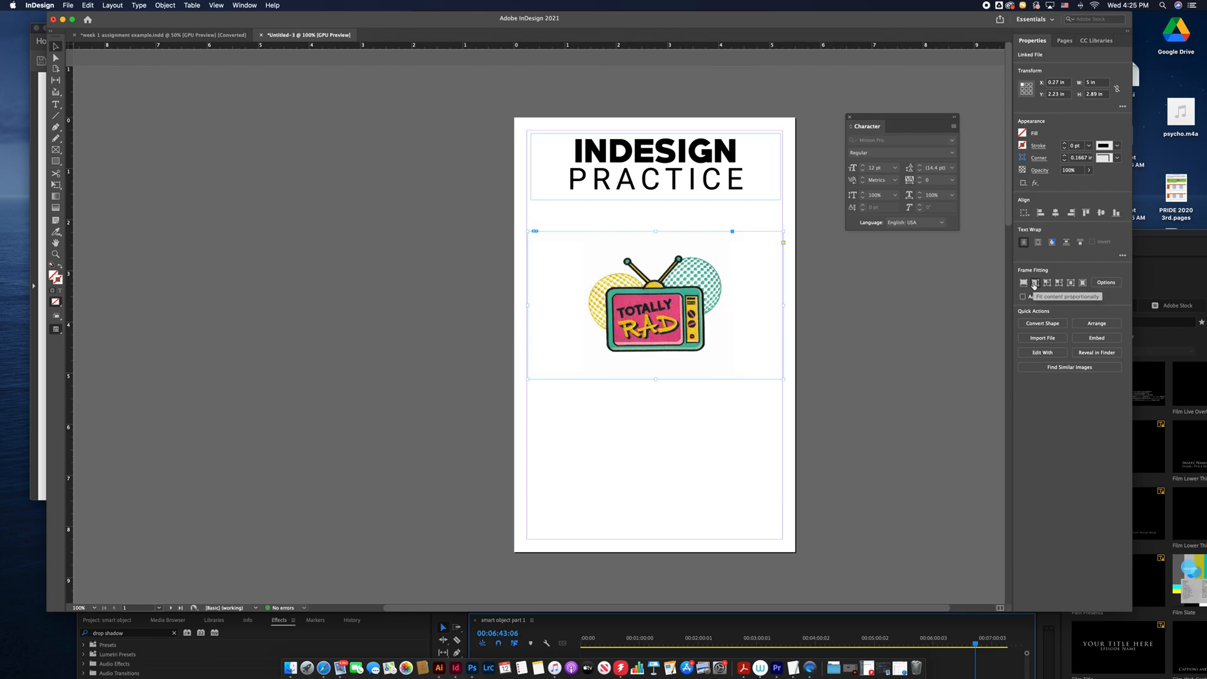
left_click(1023, 284)
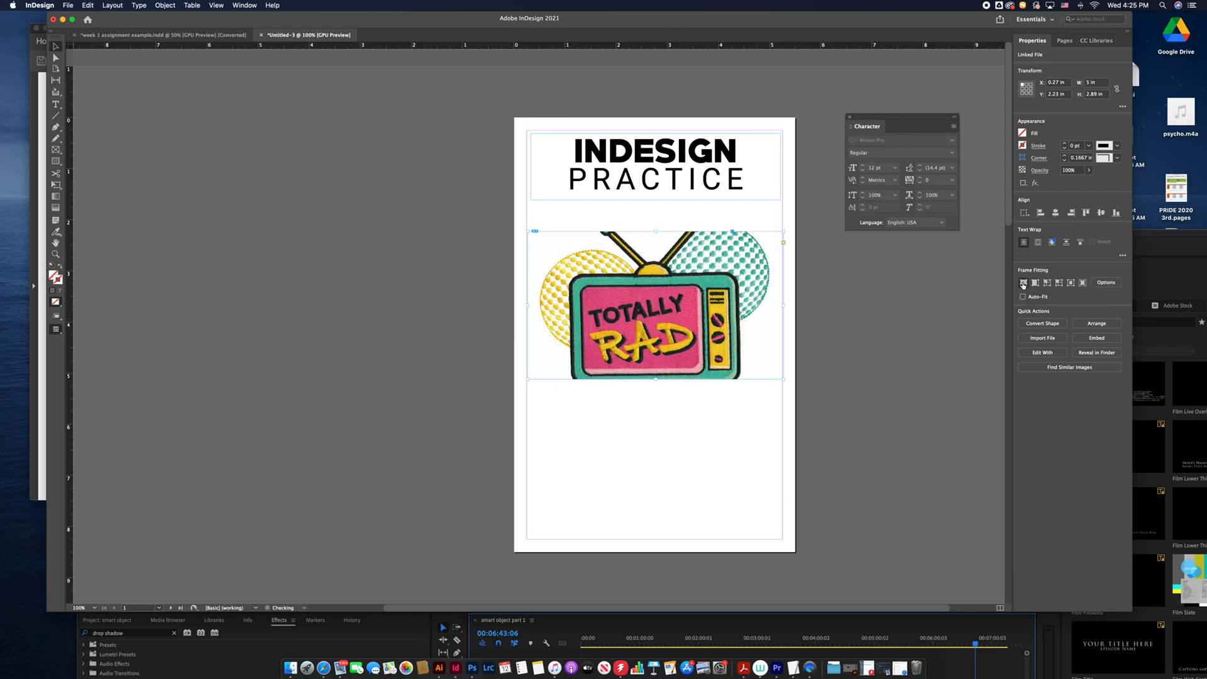
Try fitting the image proportionally and fitting the frame to its content, and undo both fittings.
left_click(1035, 283)
left_click(1059, 284)
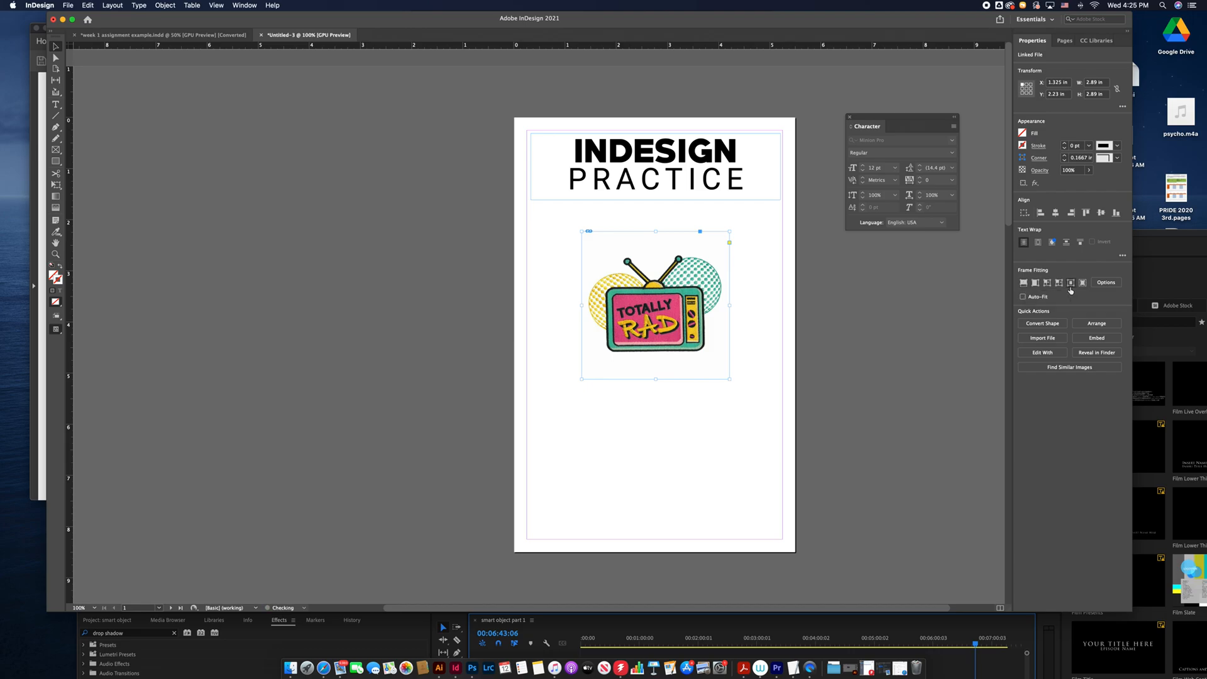
key("super+z")
key("super+z")
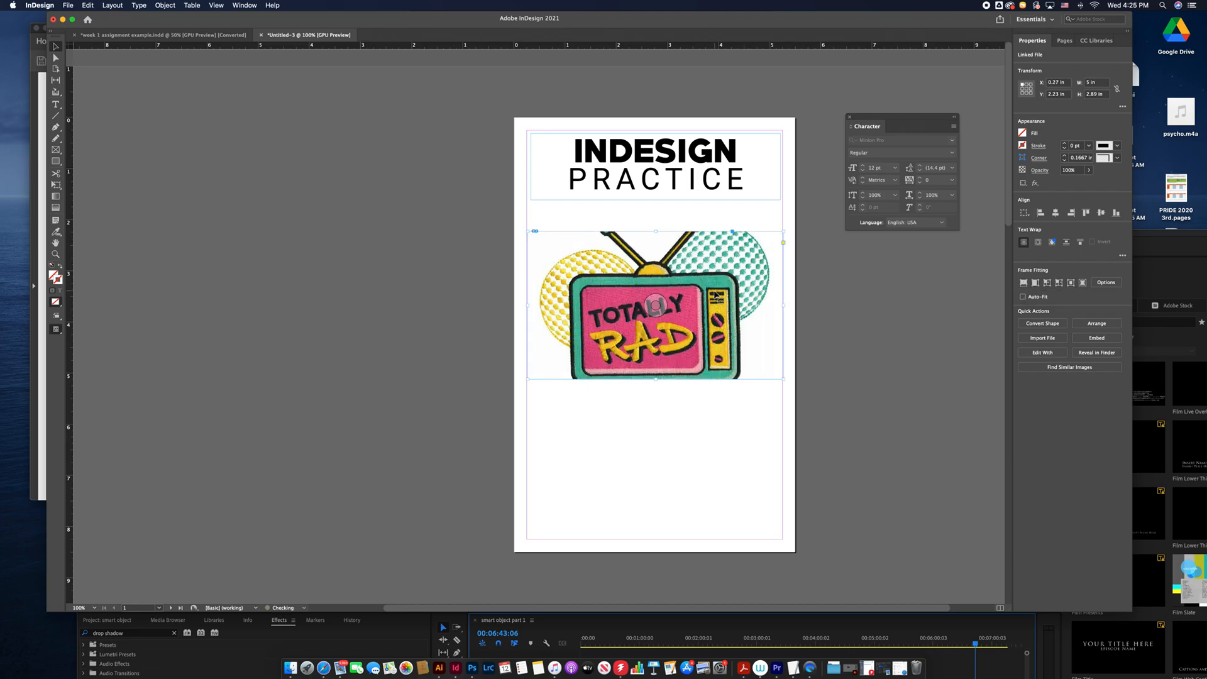
Scale the image inside its frame down to about 4.13 × 4.13 in, keeping it centred in the frame.
double_click(698, 288)
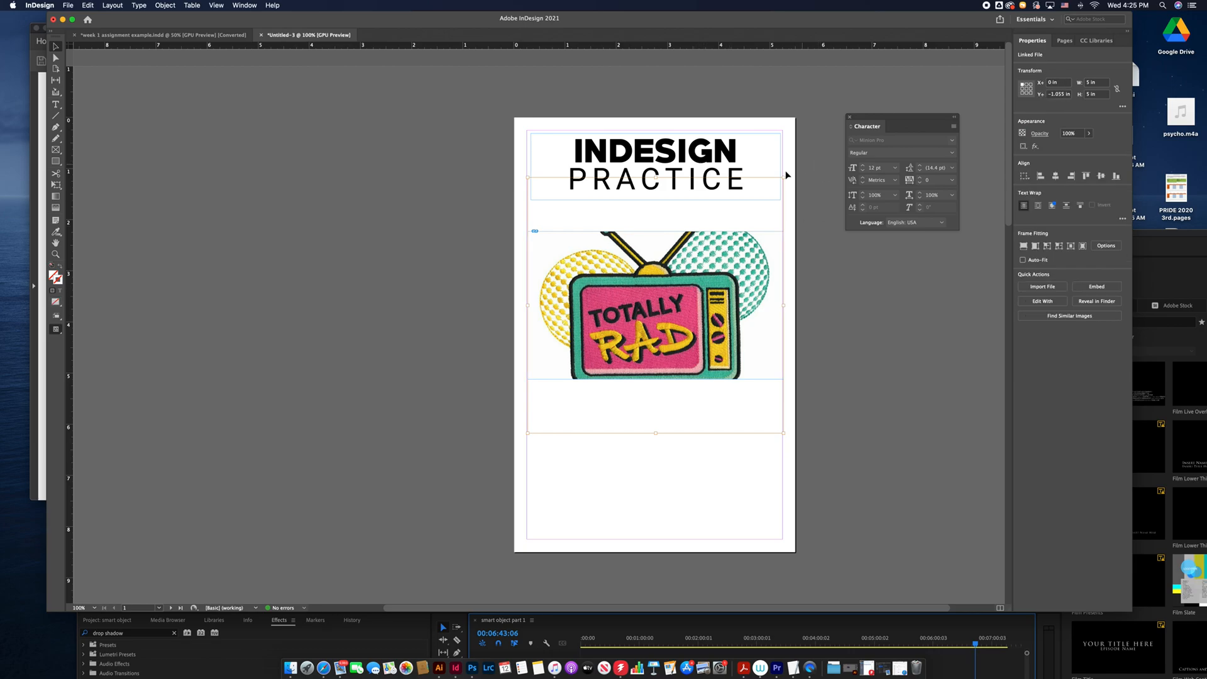
left_click_drag(783, 177, 762, 200)
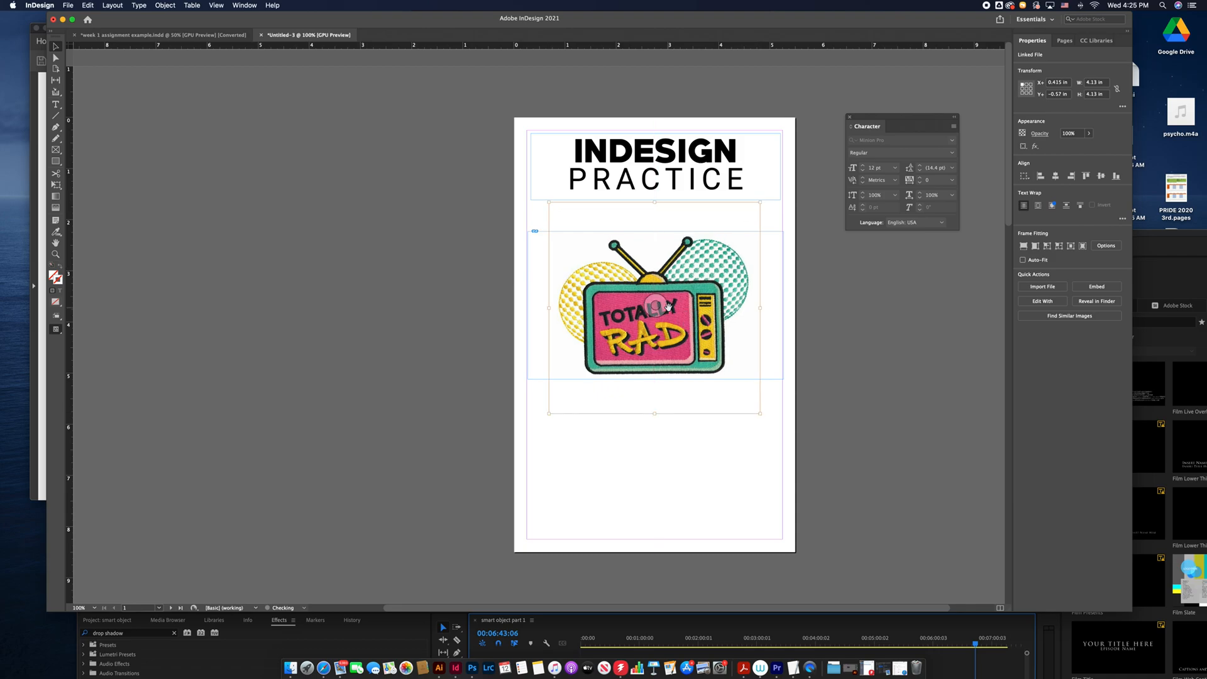
left_click(854, 293)
Examine the oval quote frame and inner spread in week 1 assignment example.indd, and return to the booklet document.
scroll(734, 374, "down", 3)
scroll(732, 373, "up", 3)
scroll(731, 372, "down", 3)
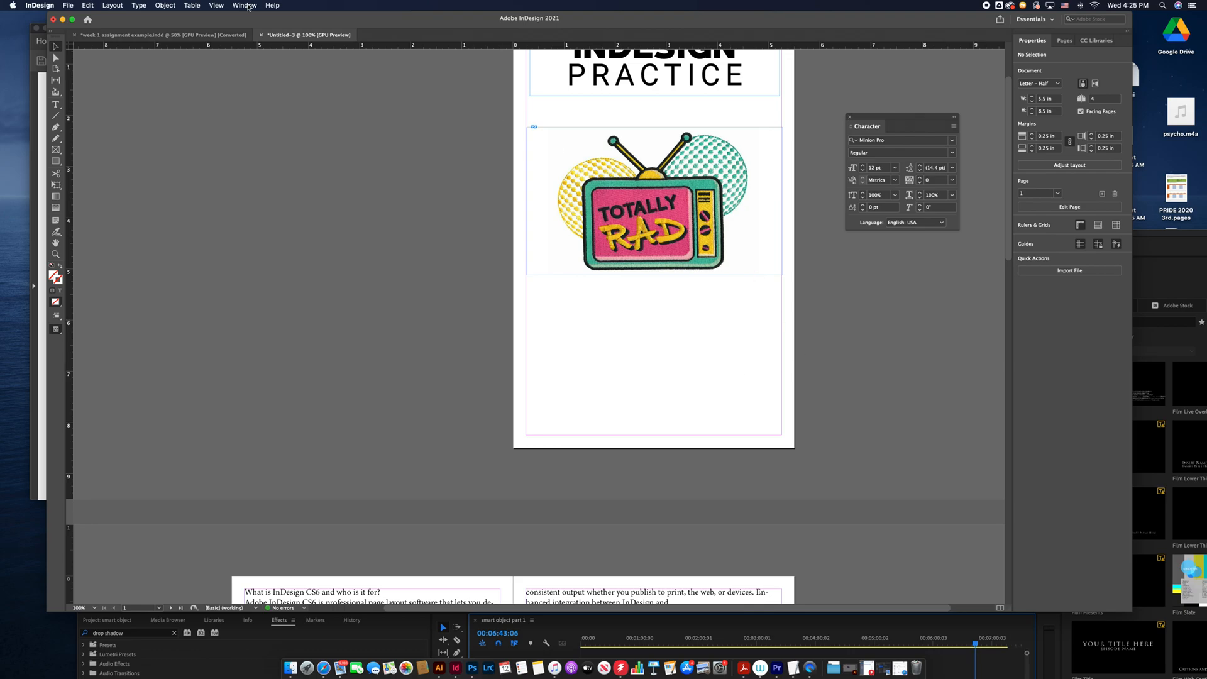
left_click(197, 36)
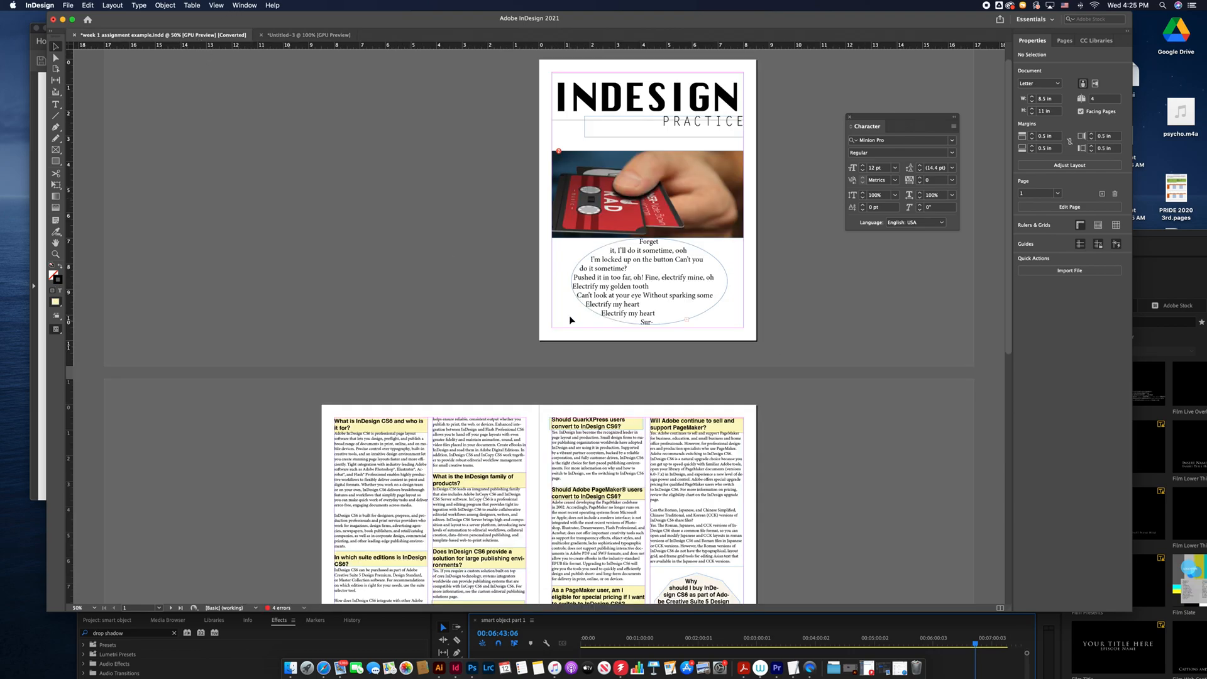
scroll(570, 313, "down", 3)
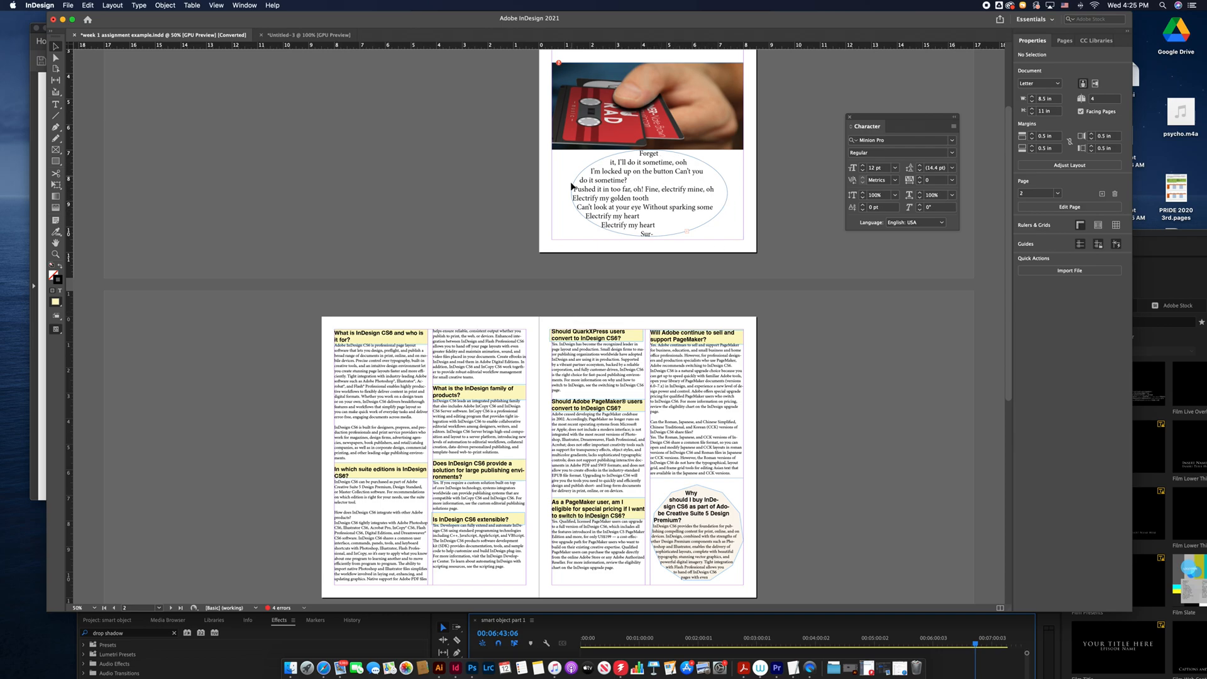
key("ctrl+Tab")
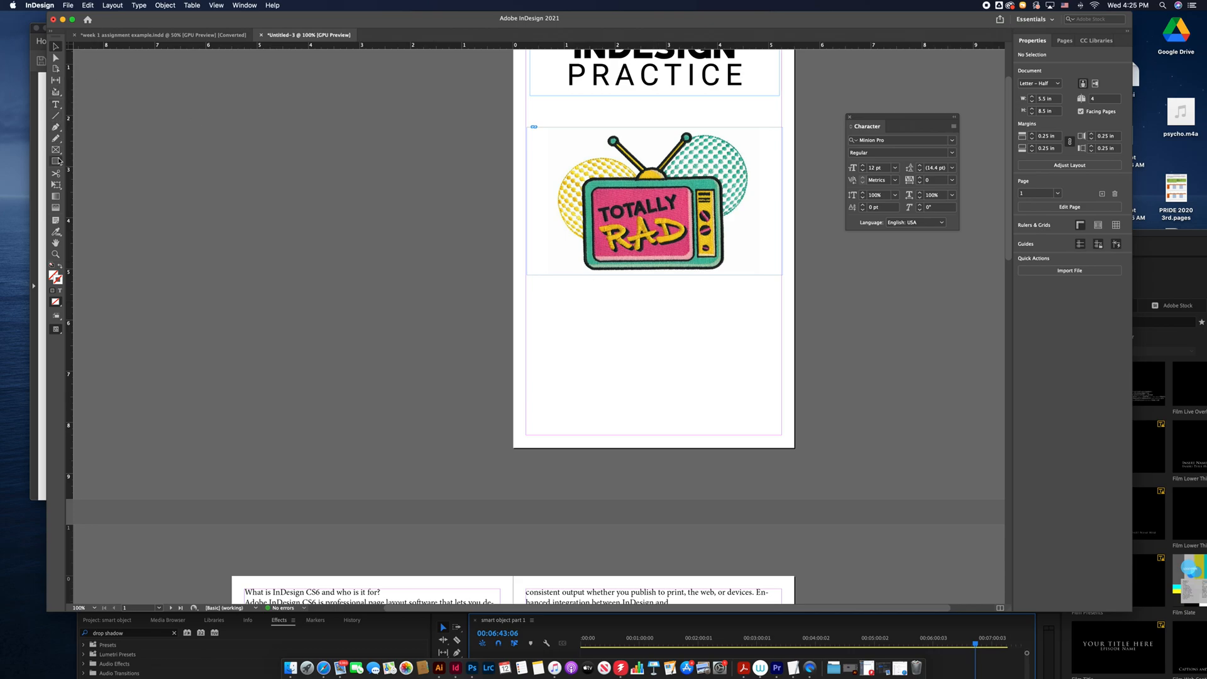
Draw an ellipse about 3.975 × 2.625 in below the cover image and position it about 5.29 in from the page top.
left_click_drag(58, 162, 107, 172)
left_click(106, 184)
left_click_drag(572, 302, 776, 433)
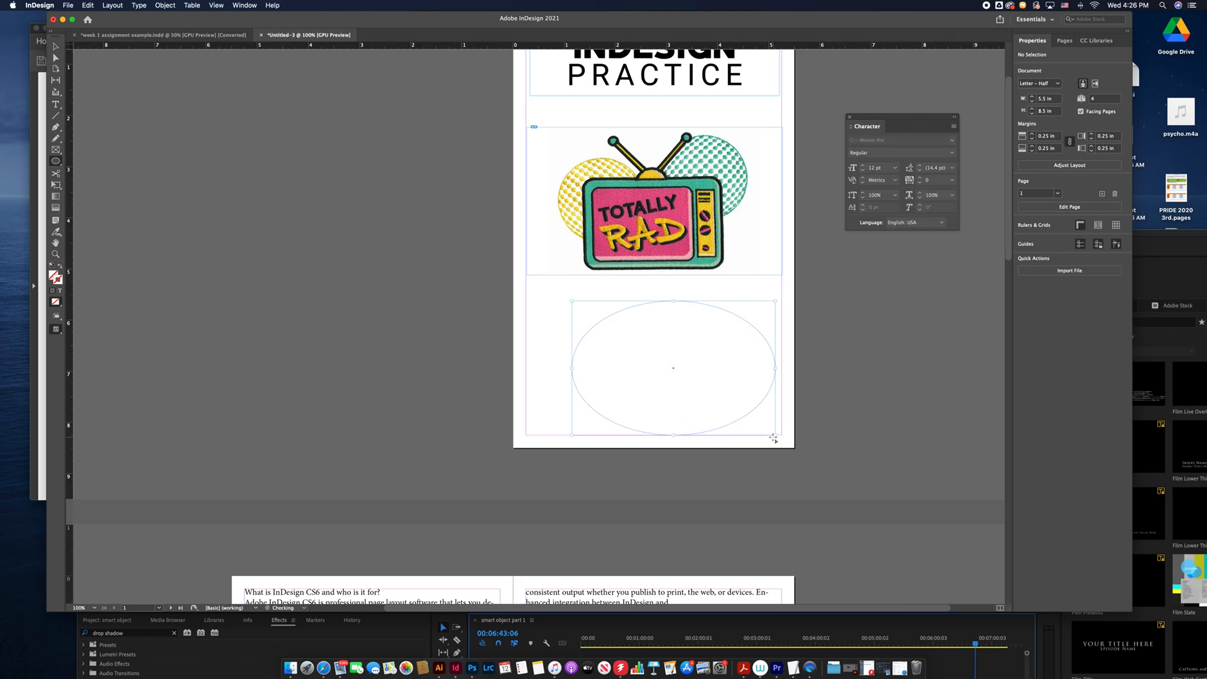
key("v")
left_click_drag(691, 303, 679, 288)
left_click(671, 291)
Turn the ellipse into a text frame containing "put your favorite quote here".
left_click(56, 105)
left_click(597, 305)
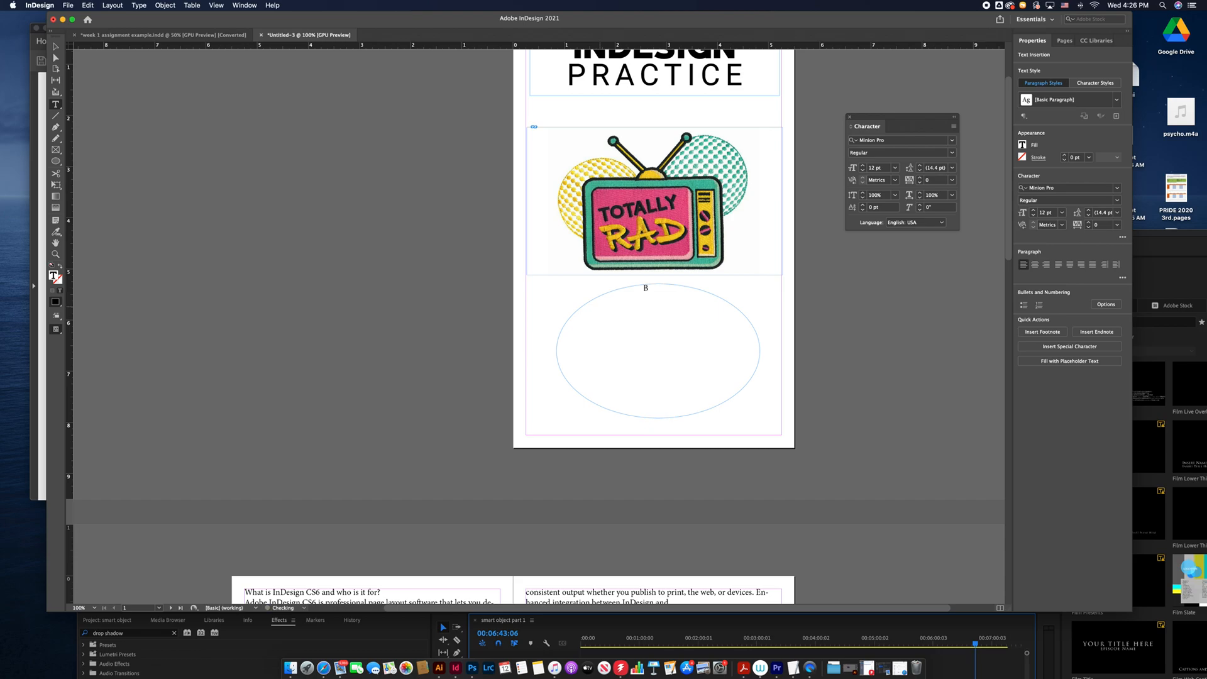
key("BackSpace")
type("quote")
key("BackSpace")
key("BackSpace")
key("BackSpace")
key("BackSpace")
type("quote here")
Select the oval text frame and increase its font size to 32 pt.
left_click(56, 46)
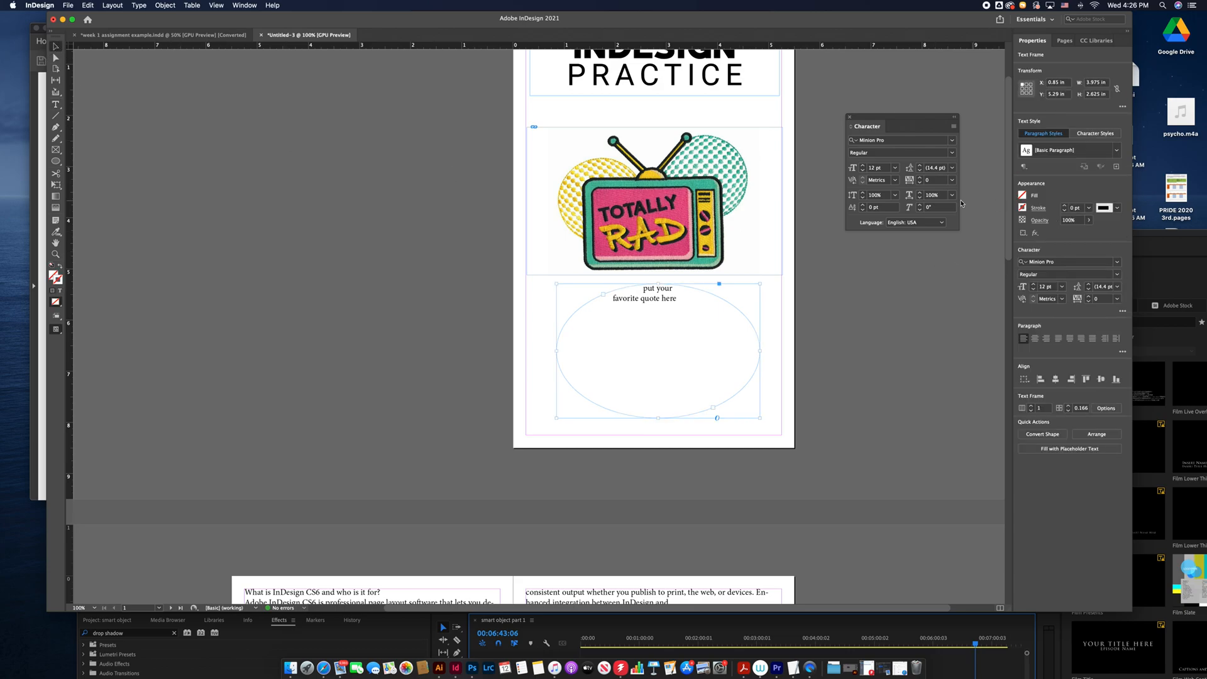
left_click(864, 166)
left_click(864, 166)
left_click(864, 168)
left_click(864, 168)
left_click(864, 167)
left_click(864, 167)
left_click(864, 167)
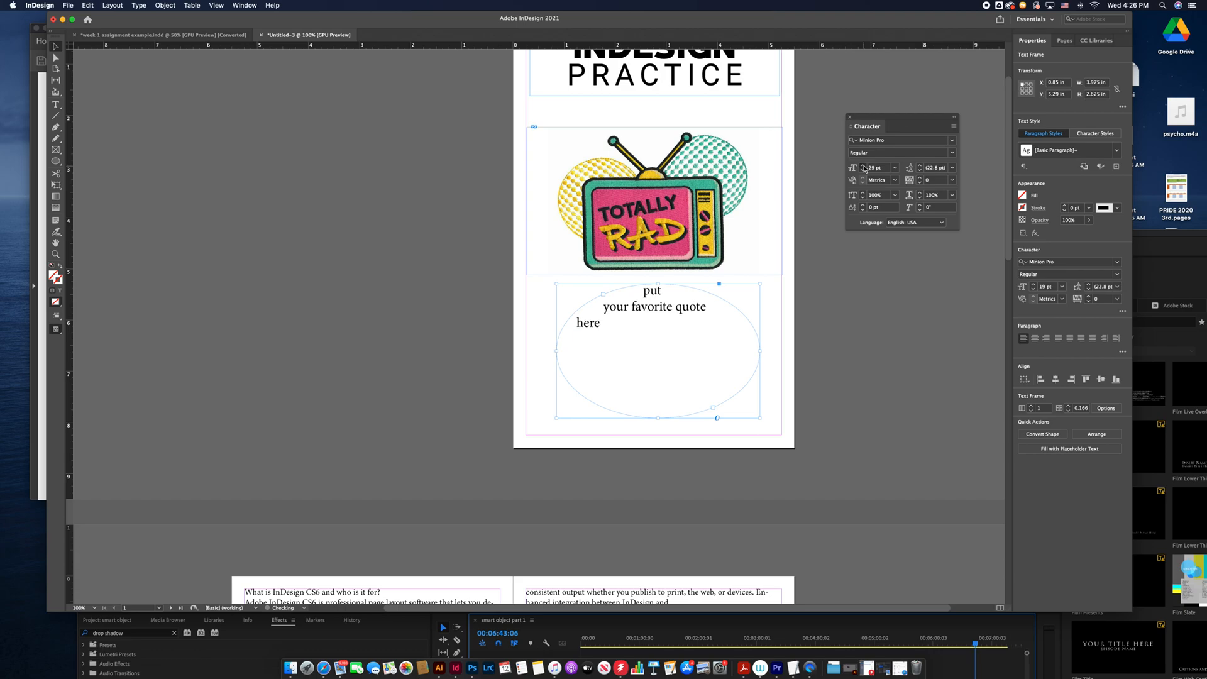
left_click(864, 167)
left_click(864, 167)
left_click(864, 168)
Change the quote text to League Gothic and centre-align it.
left_click(952, 141)
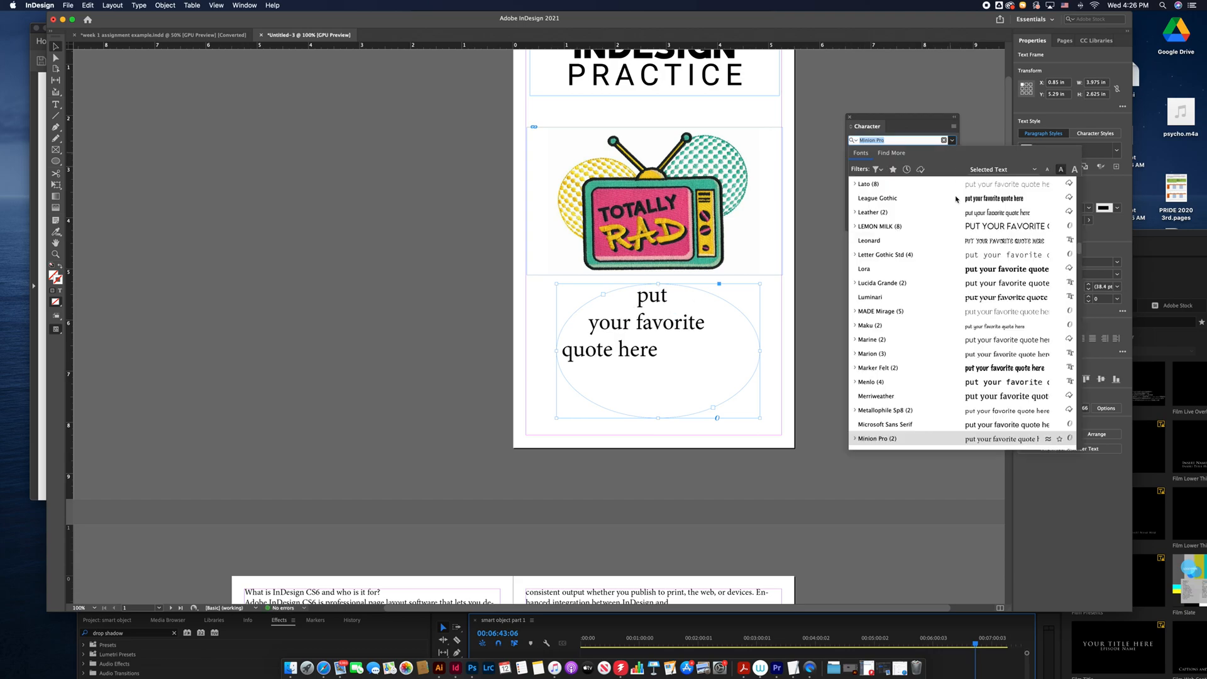
key("Return")
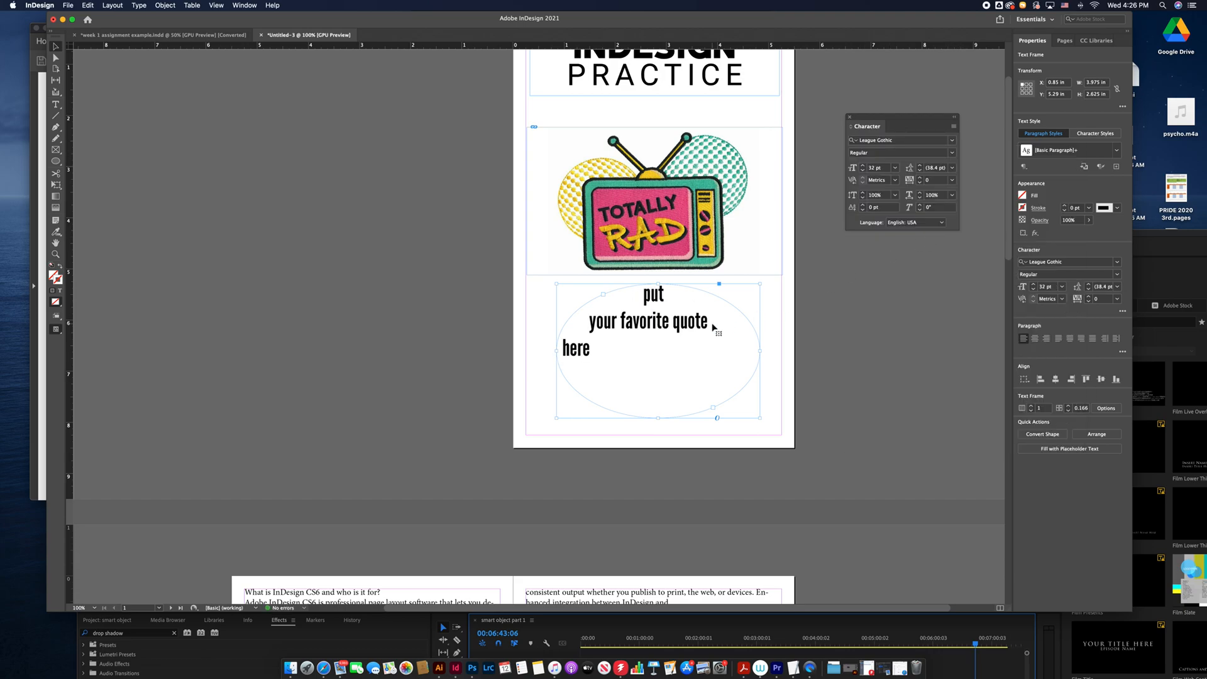
left_click(1035, 339)
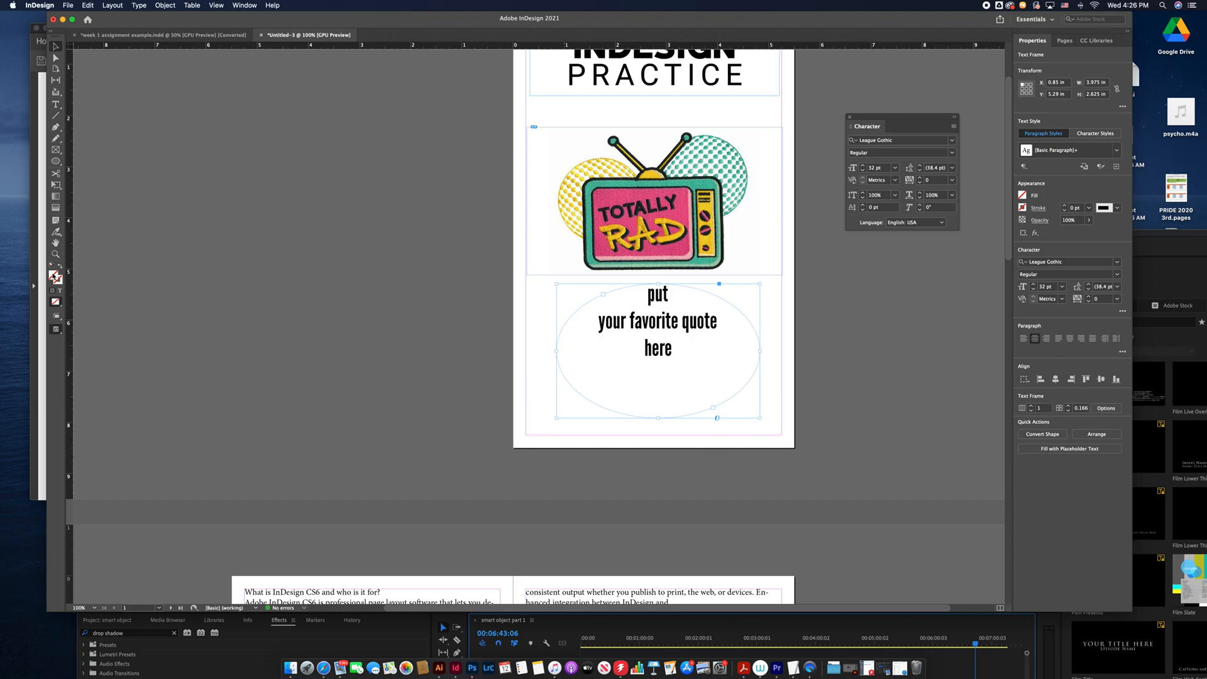
Try filling the oval text frame with green 00d584, and undo the fill.
double_click(54, 277)
left_click(543, 307)
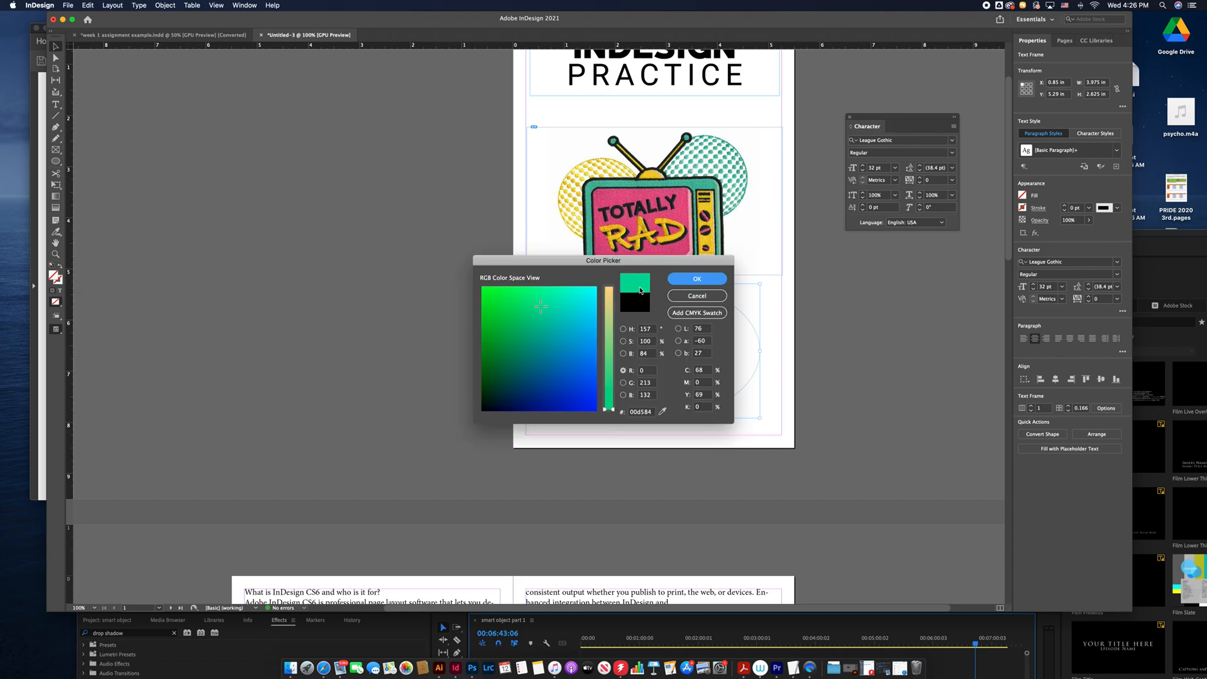
left_click(696, 279)
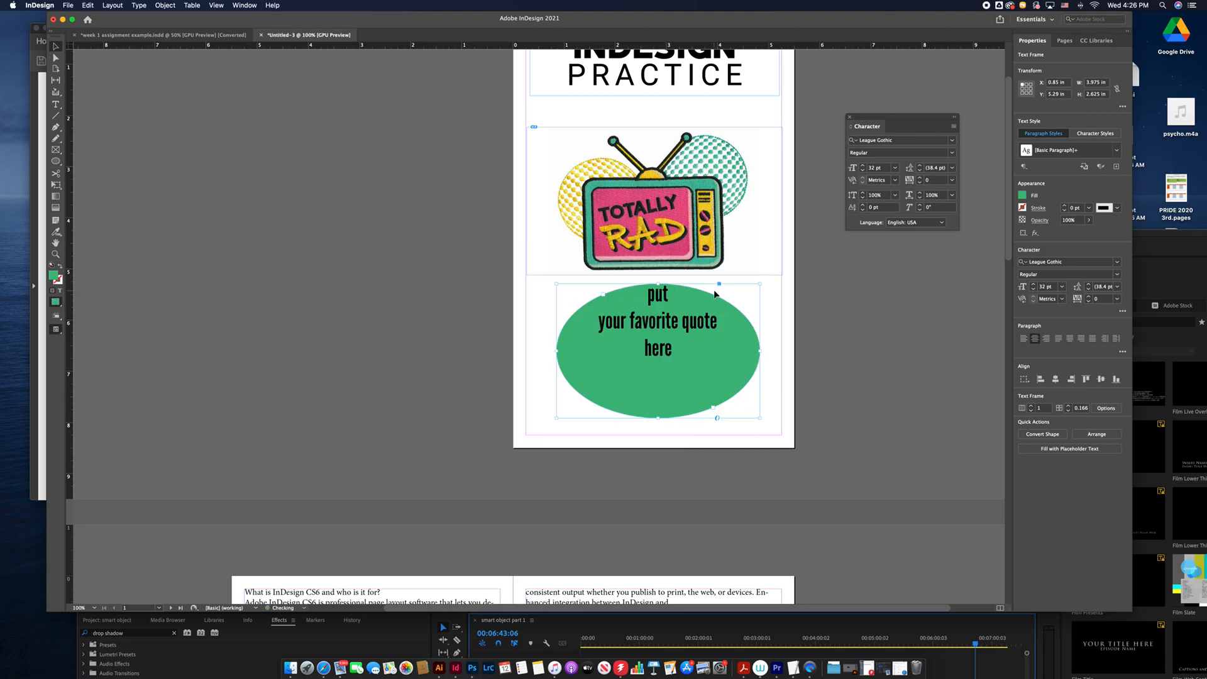
key("super+z")
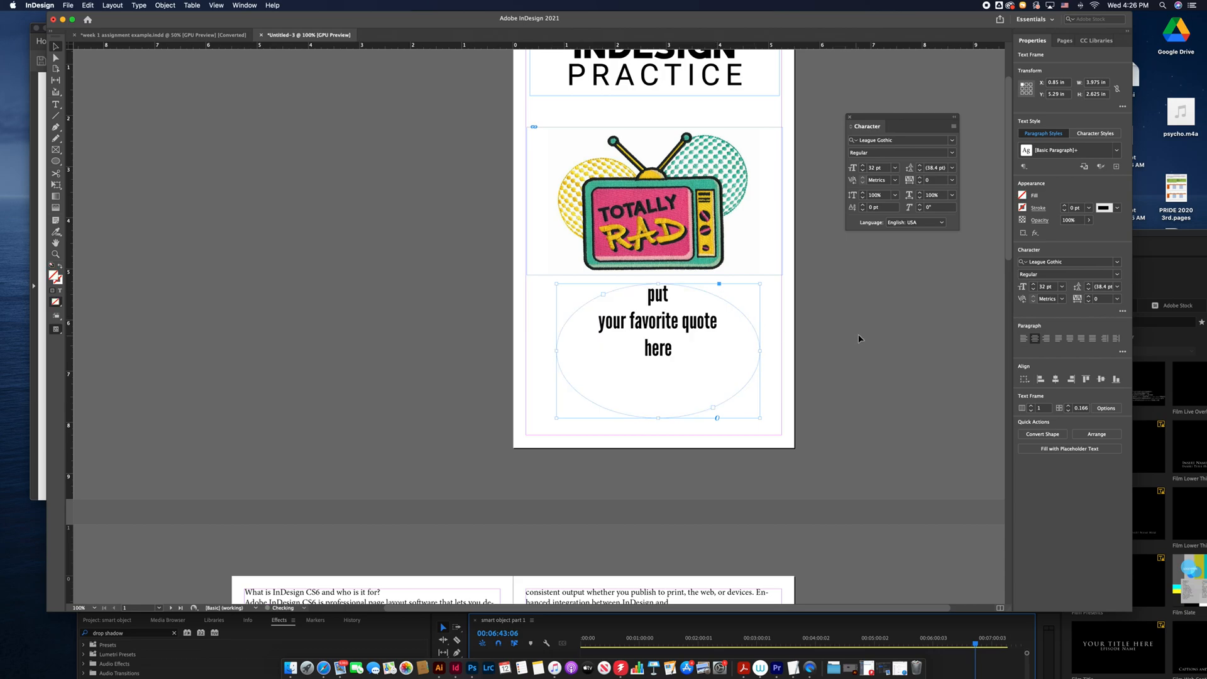
left_click(859, 338)
key("t")
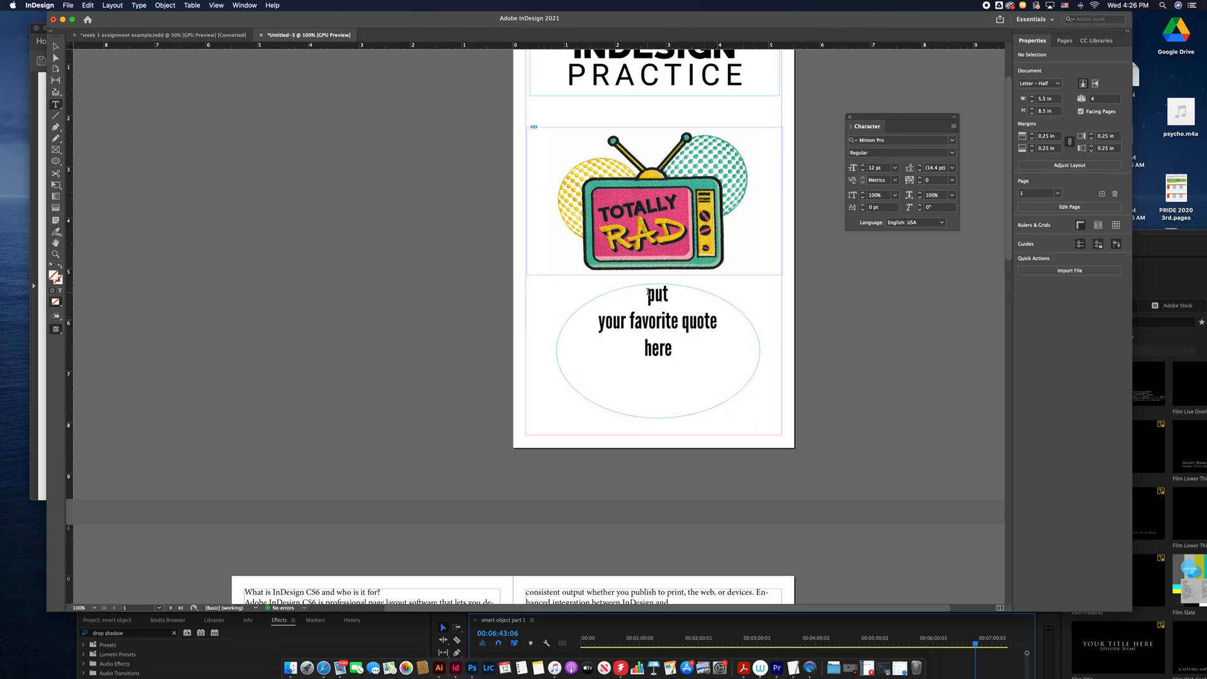
left_click(647, 292)
key("super+a")
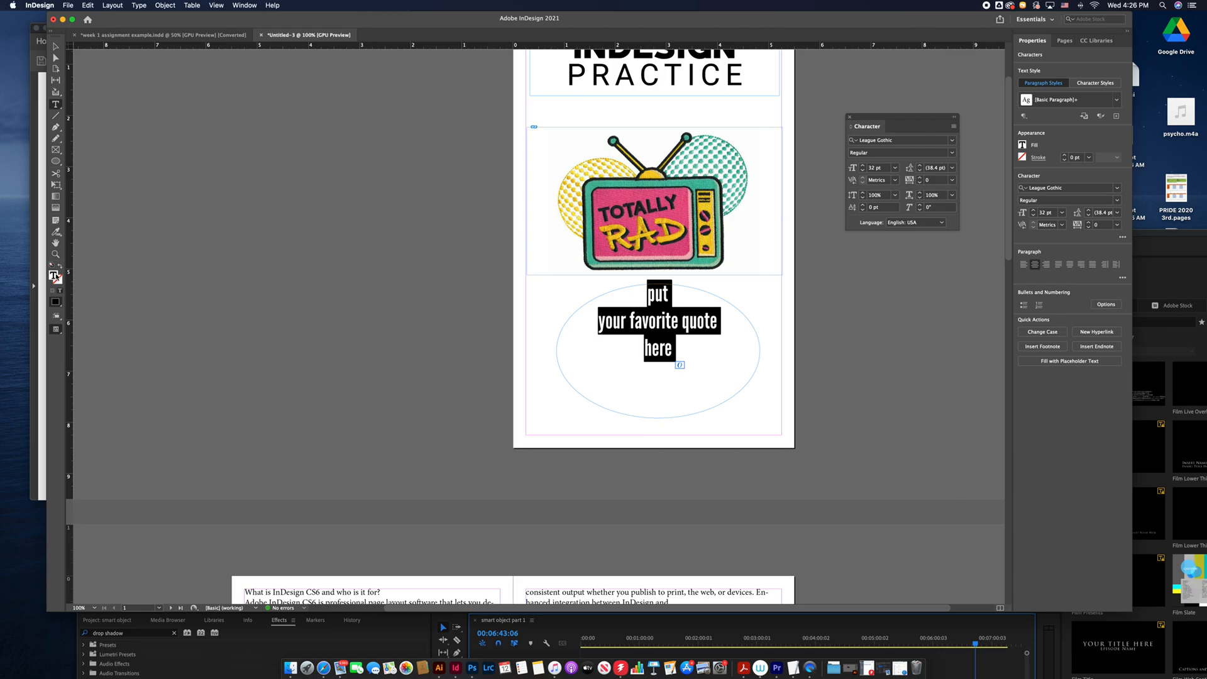
key("Escape")
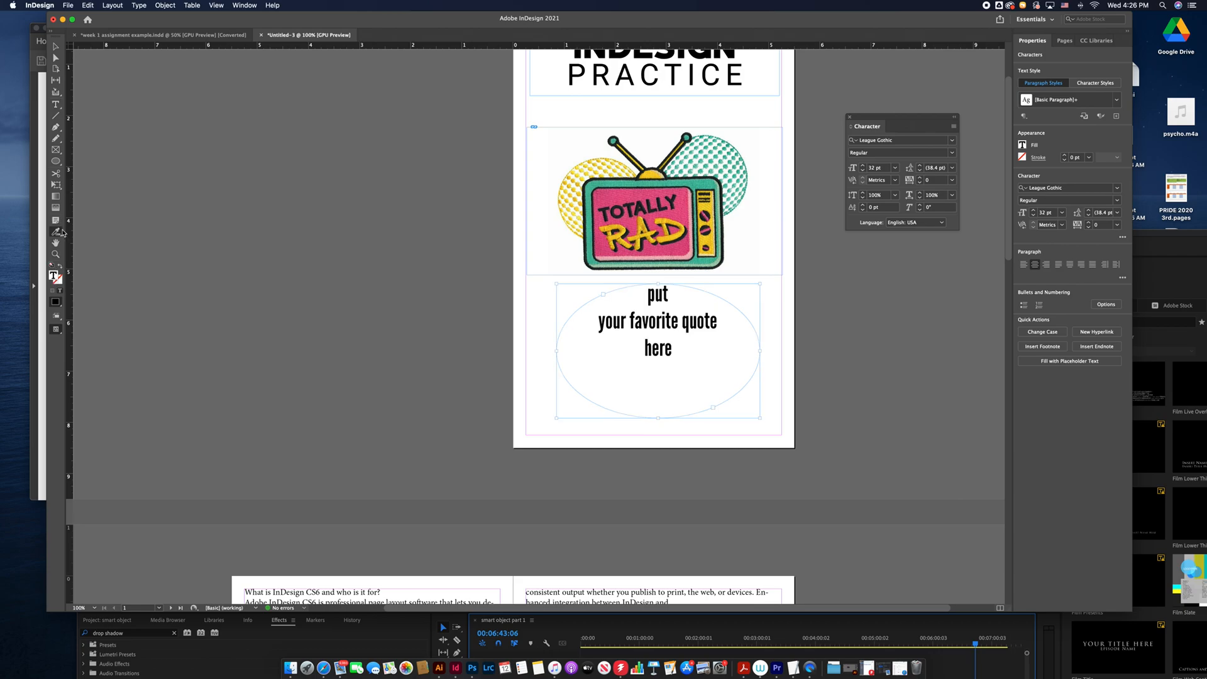
left_click(605, 244)
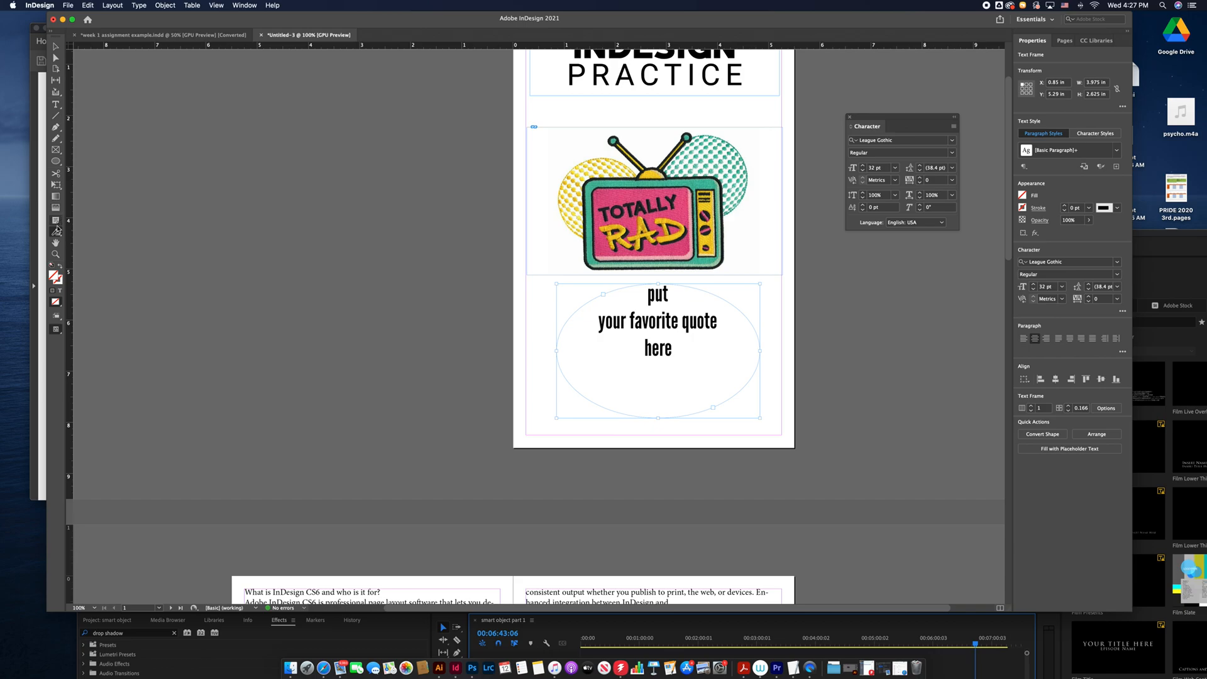
Select the quote text in the oval frame and colour it teal, C 67, M 0, Y 38, K 0.
left_click(55, 105)
left_click_drag(649, 296, 705, 363)
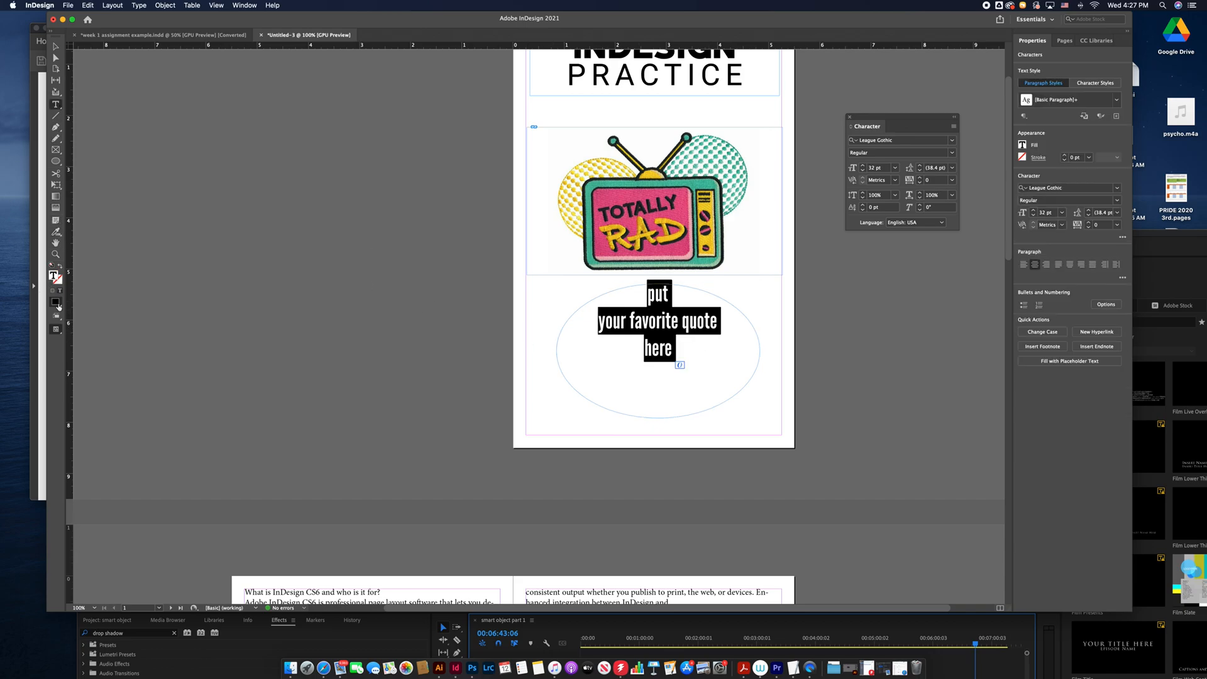
left_click(51, 275)
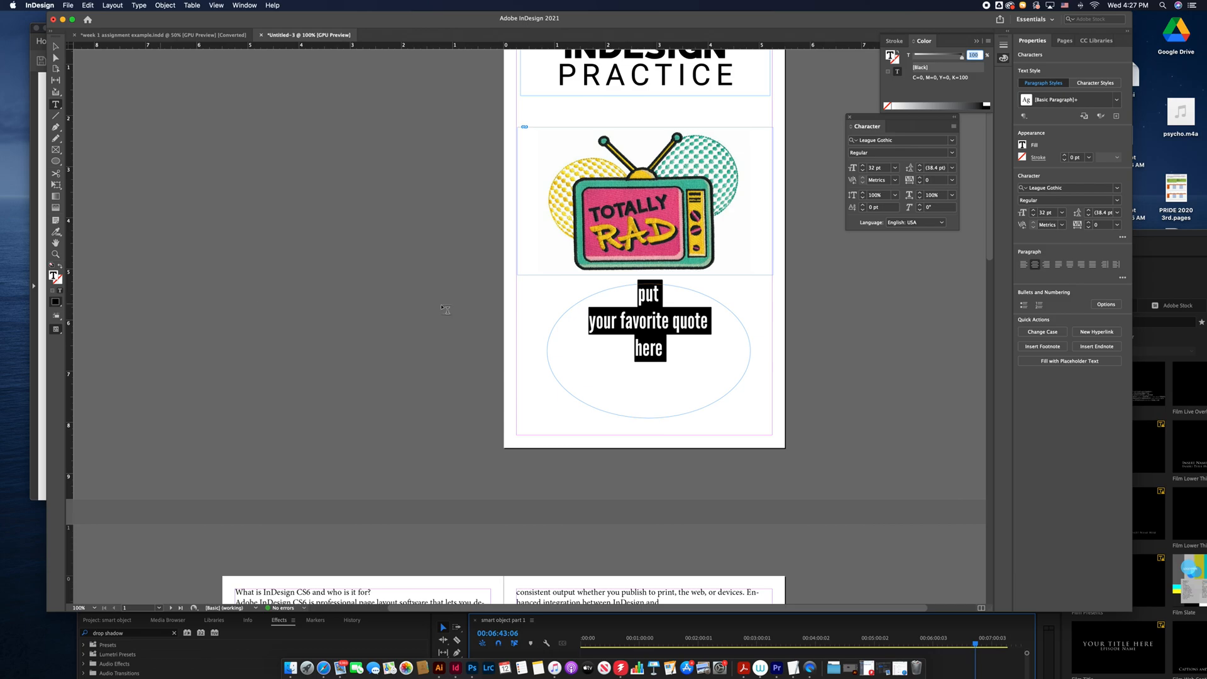
double_click(53, 276)
left_click(593, 314)
left_click(723, 280)
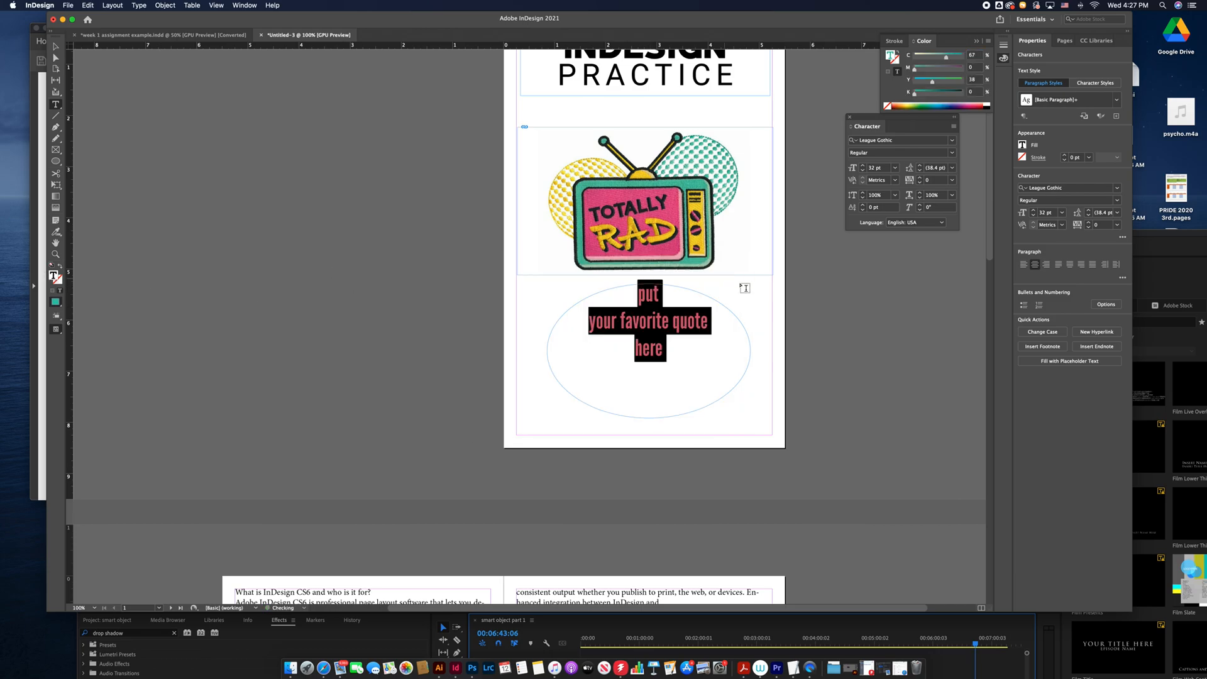
left_click(55, 48)
left_click(317, 209)
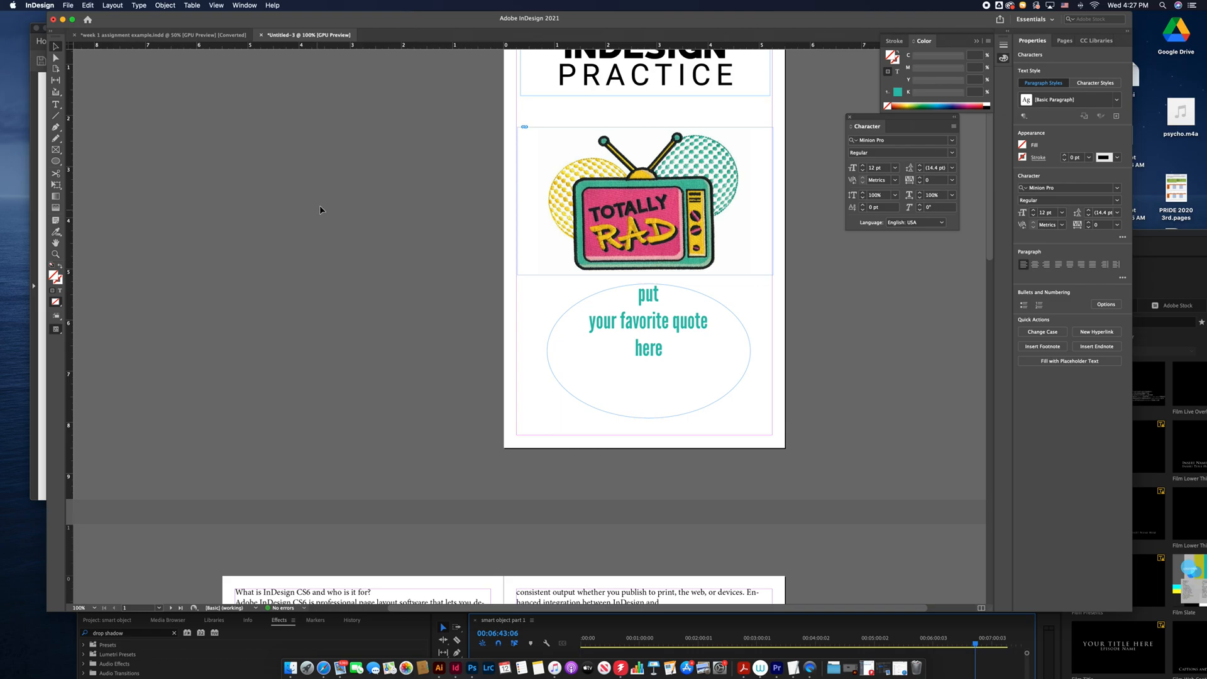
Review the booklet's article pages, and examine the headings, columns and body text in the week 1 assignment example.
scroll(647, 375, "up", 1)
scroll(646, 375, "down", 10)
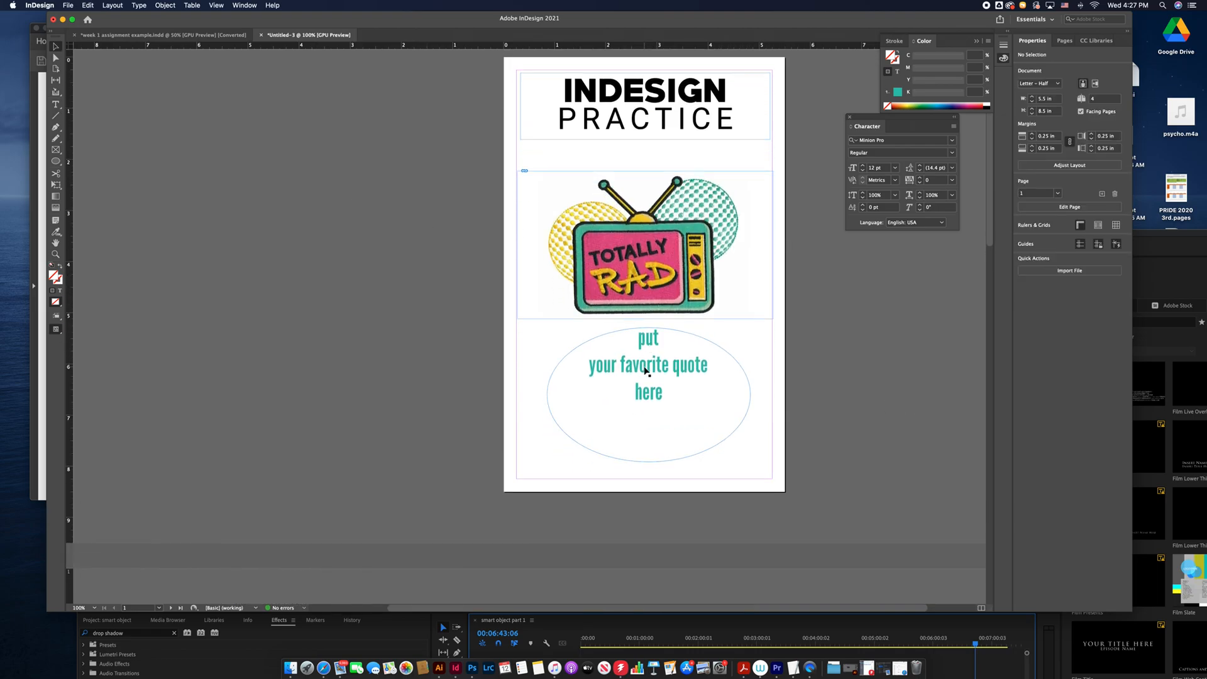
scroll(646, 376, "down", 5)
scroll(646, 376, "up", 8)
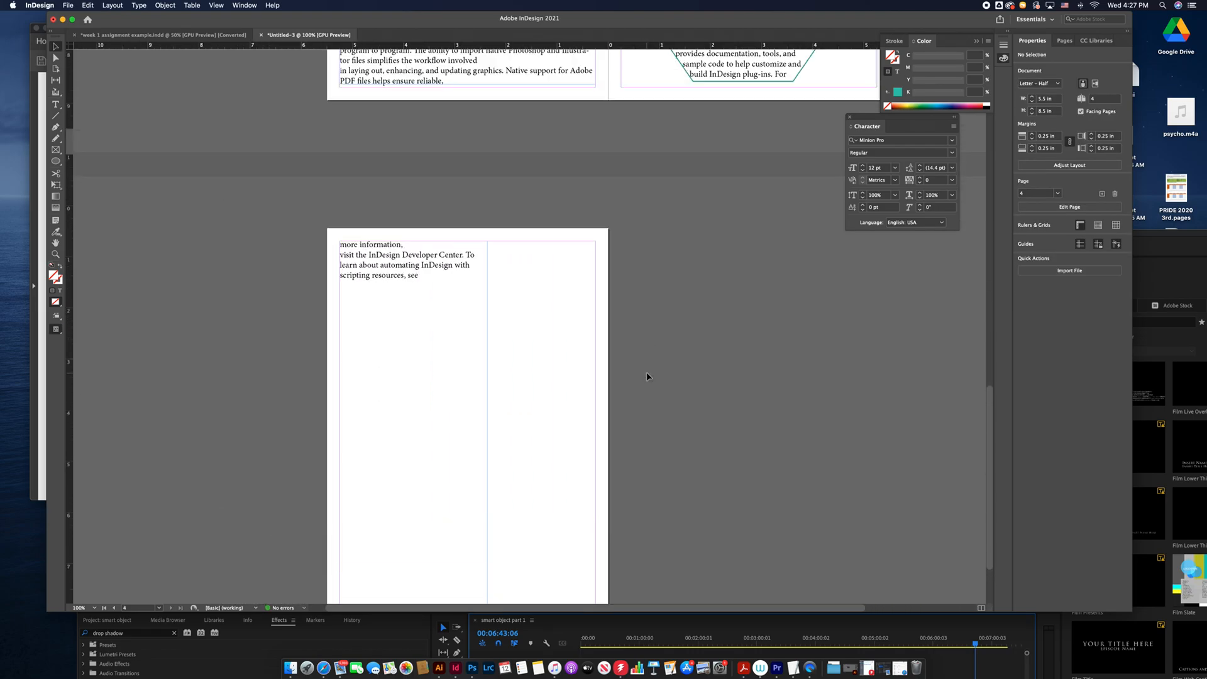
scroll(647, 376, "up", 3)
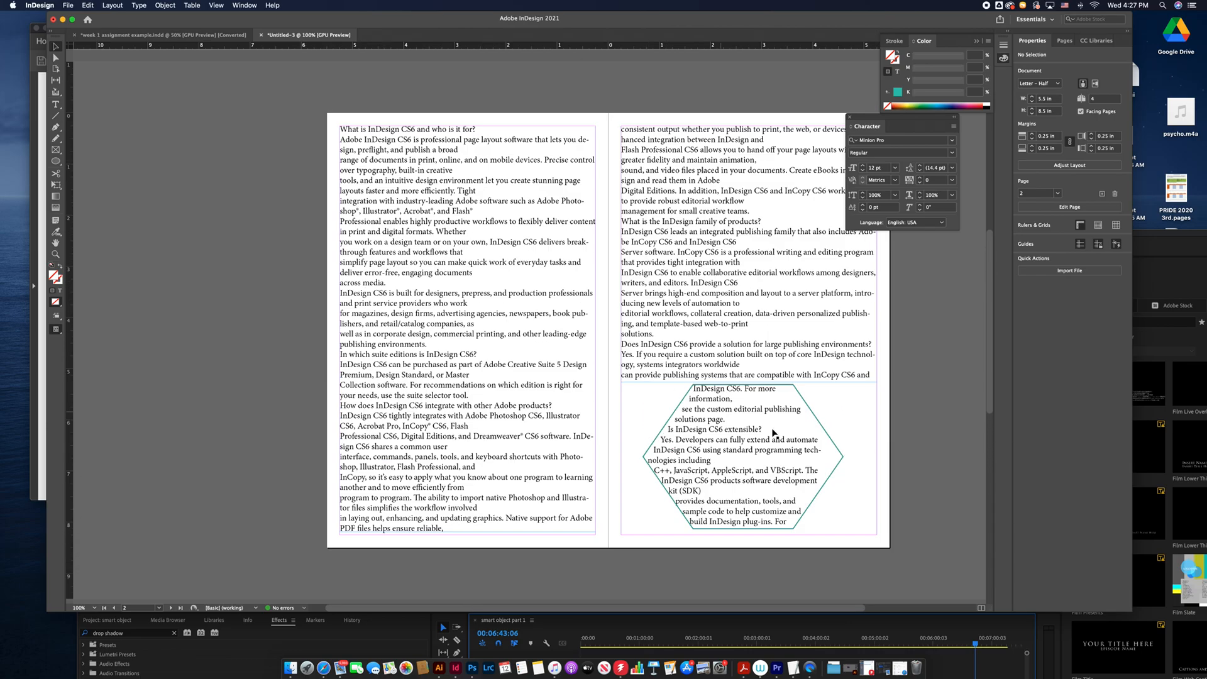
left_click(128, 35)
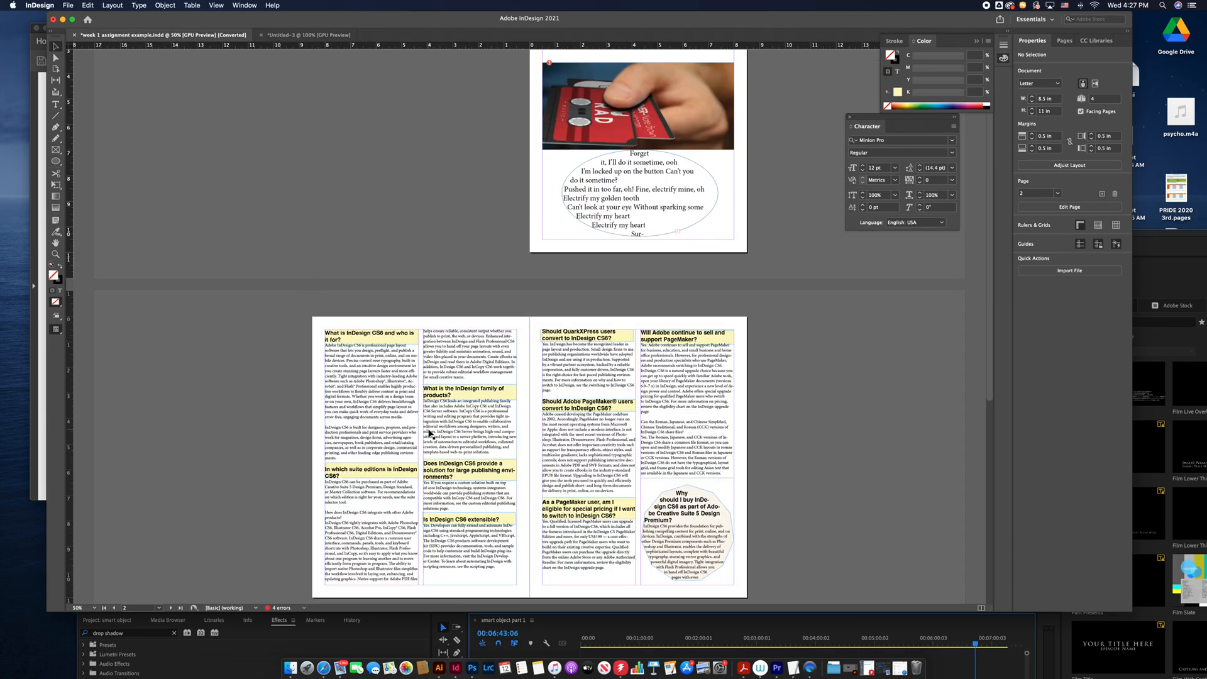
scroll(616, 423, "down", 5)
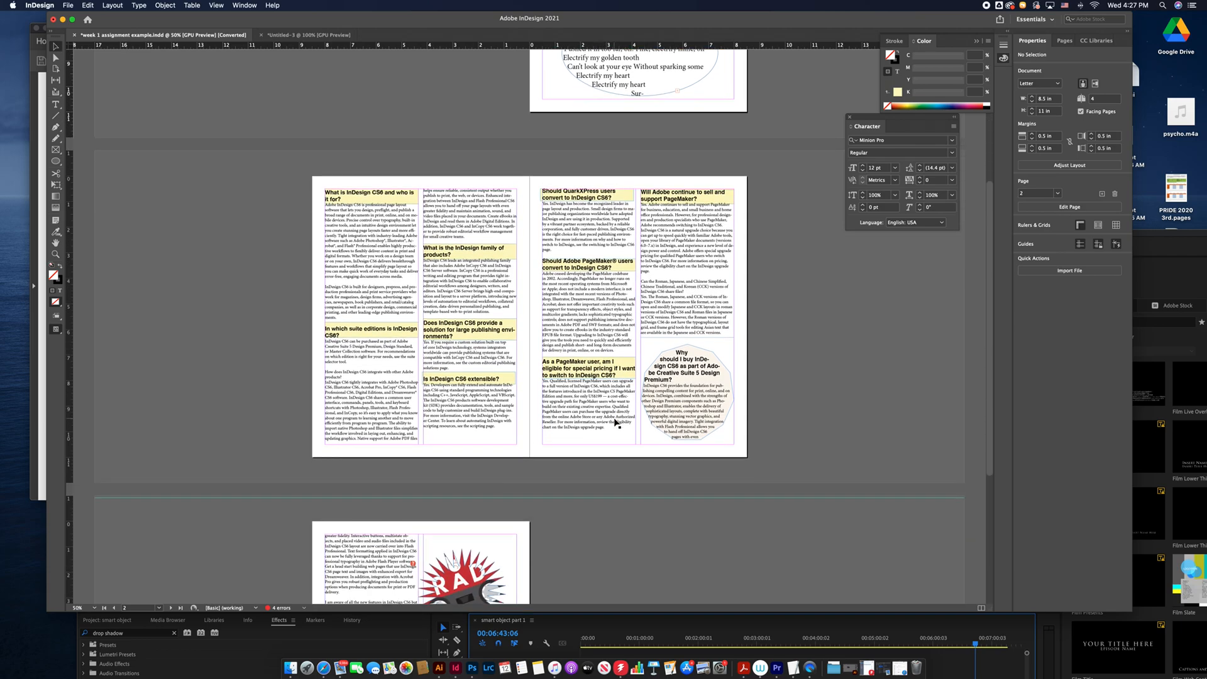
scroll(617, 424, "down", 4)
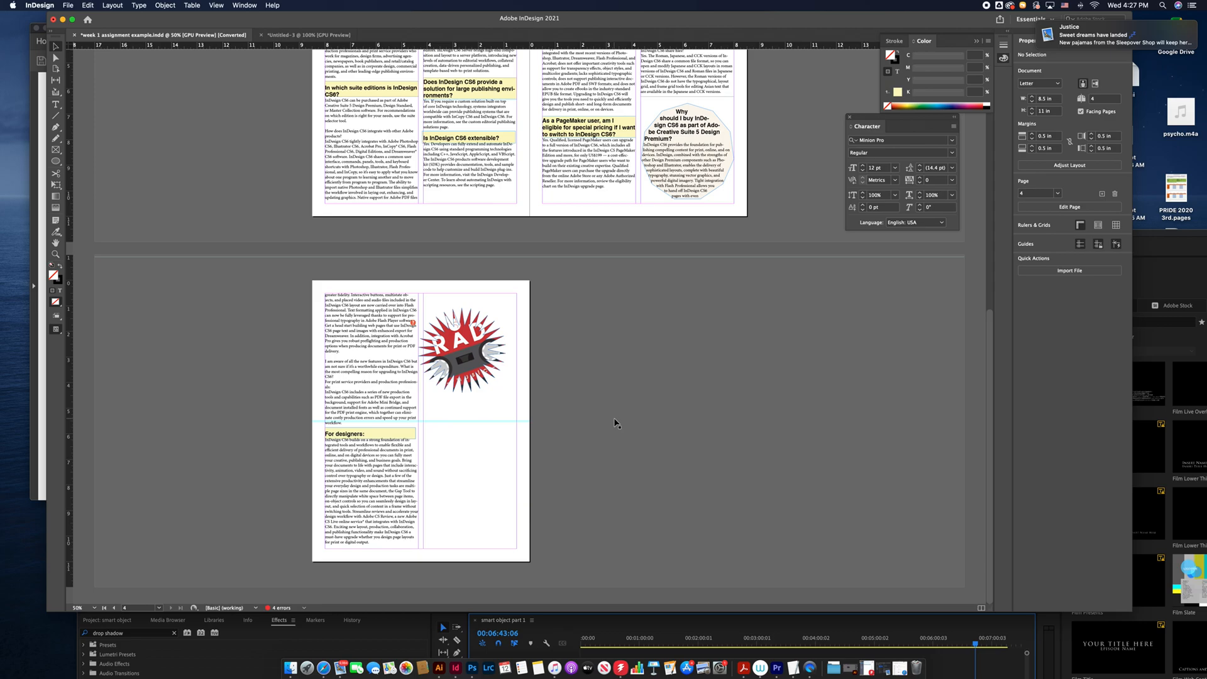
scroll(614, 417, "up", 7)
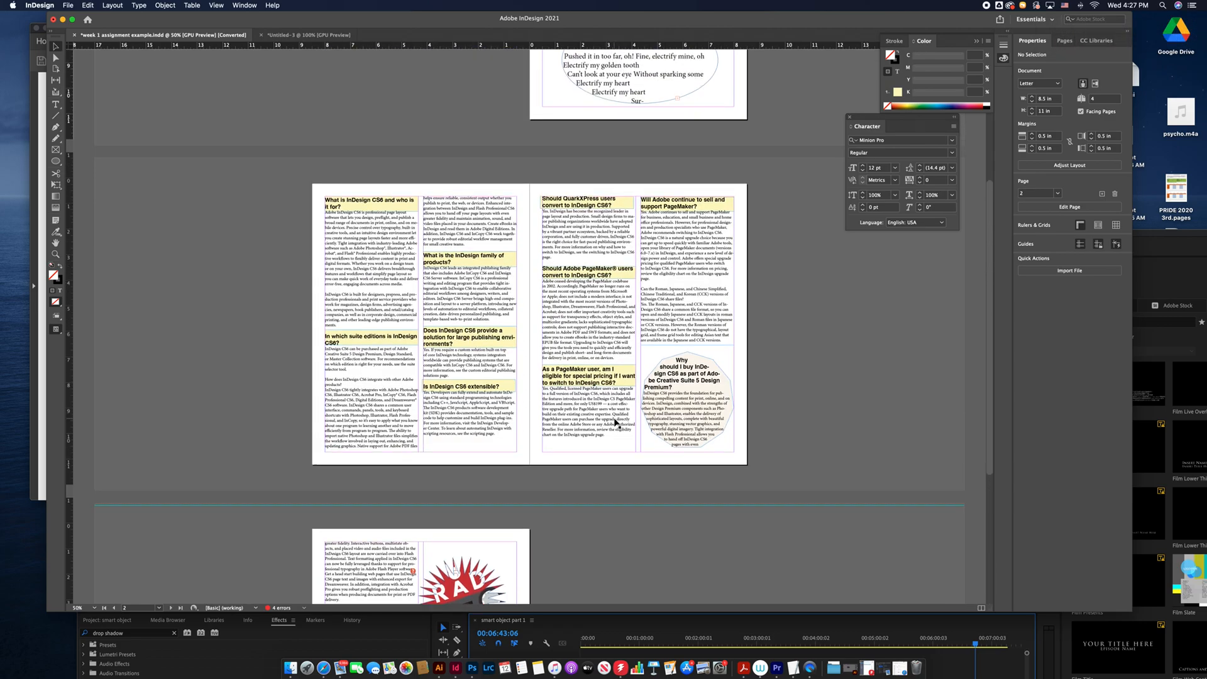
scroll(615, 423, "up", 5)
scroll(614, 423, "down", 3)
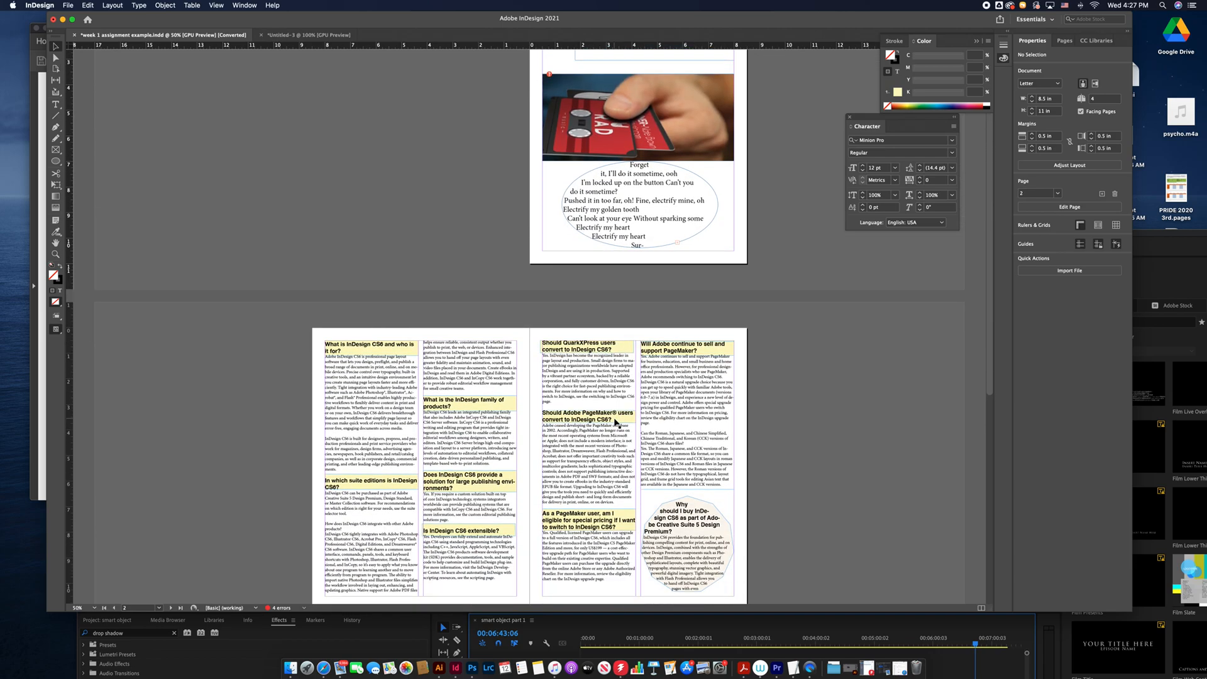
scroll(616, 422, "down", 6)
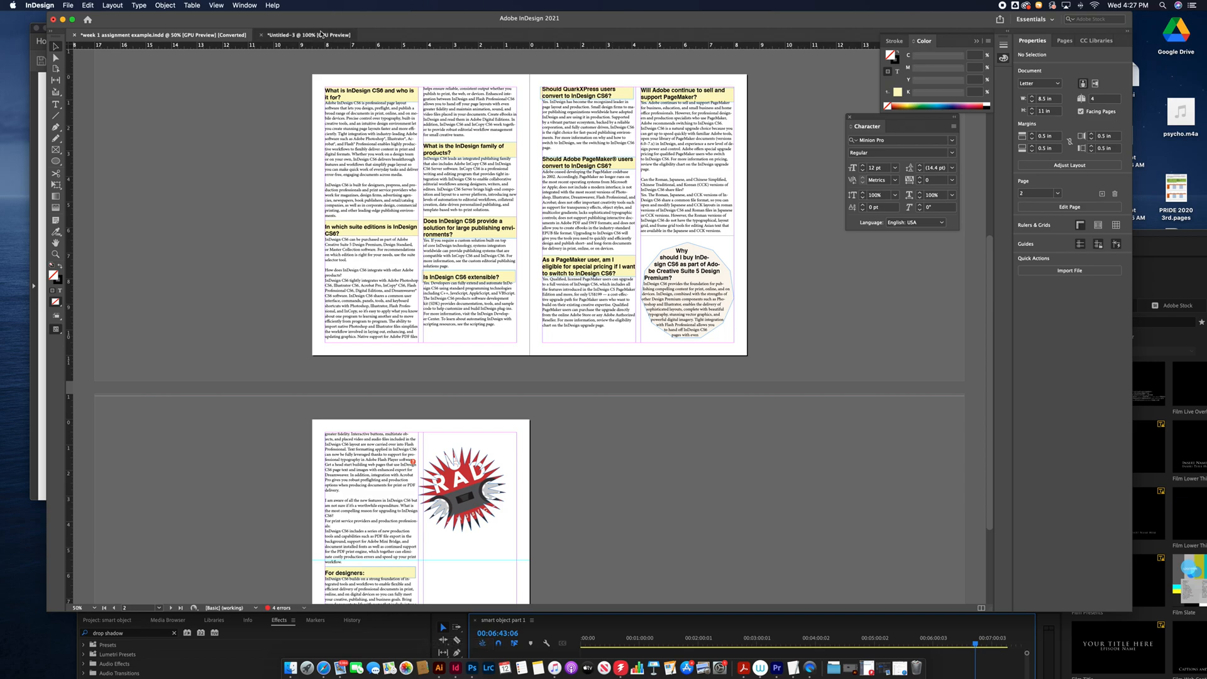
Return to the practice booklet and make the heading "What is InDesign CS6 and who is it for?" bold.
left_click(322, 34)
left_click(57, 107)
left_click(365, 128)
left_click_drag(339, 129, 515, 127)
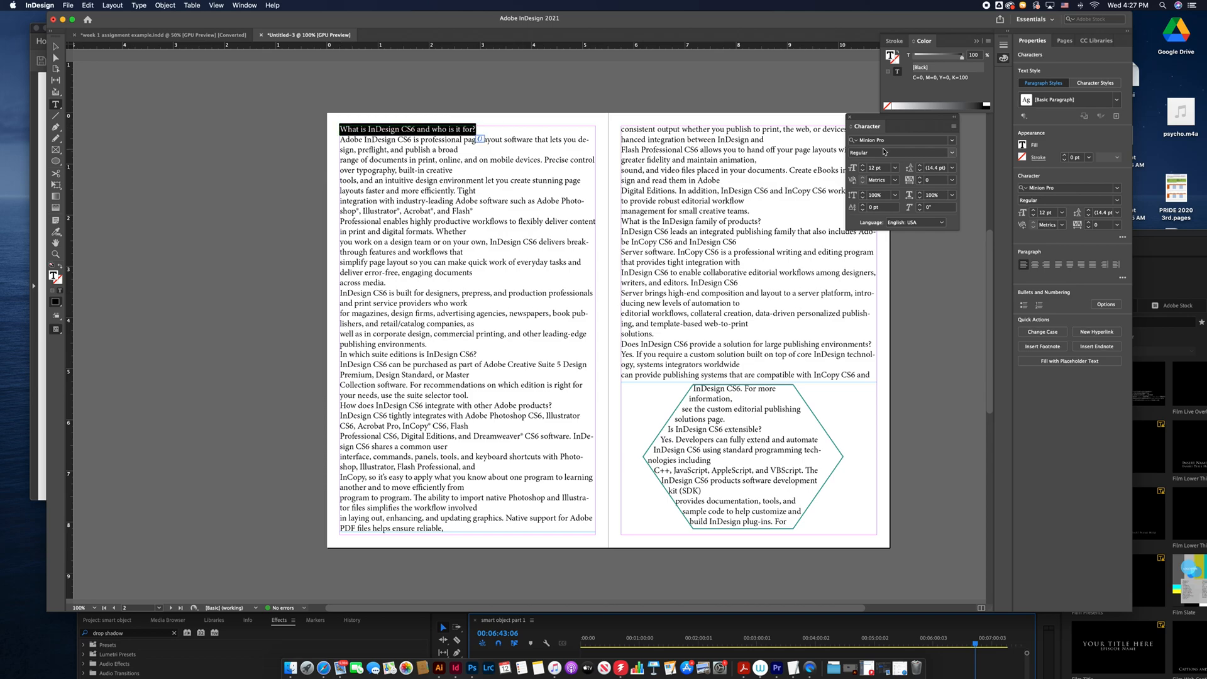
left_click(953, 153)
left_click(905, 173)
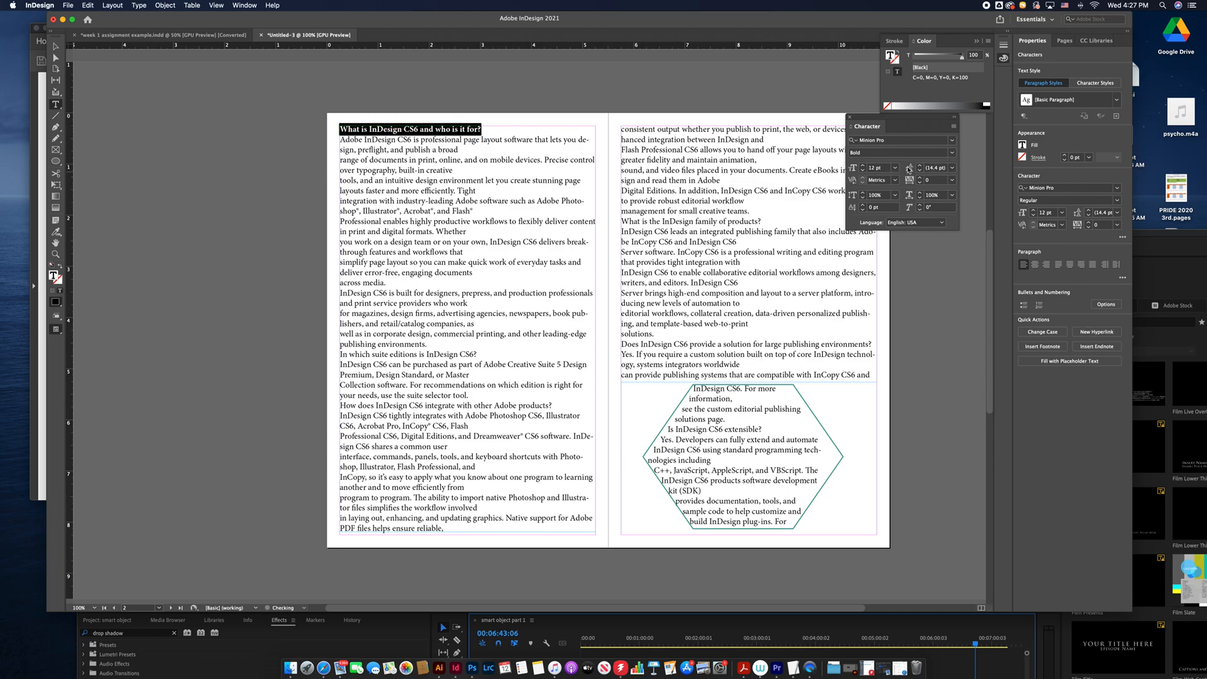
Select all of the threaded article text and try the LEMON MILK font on it.
triple_click(403, 159)
left_click(403, 160)
left_click(403, 160)
left_click(403, 160)
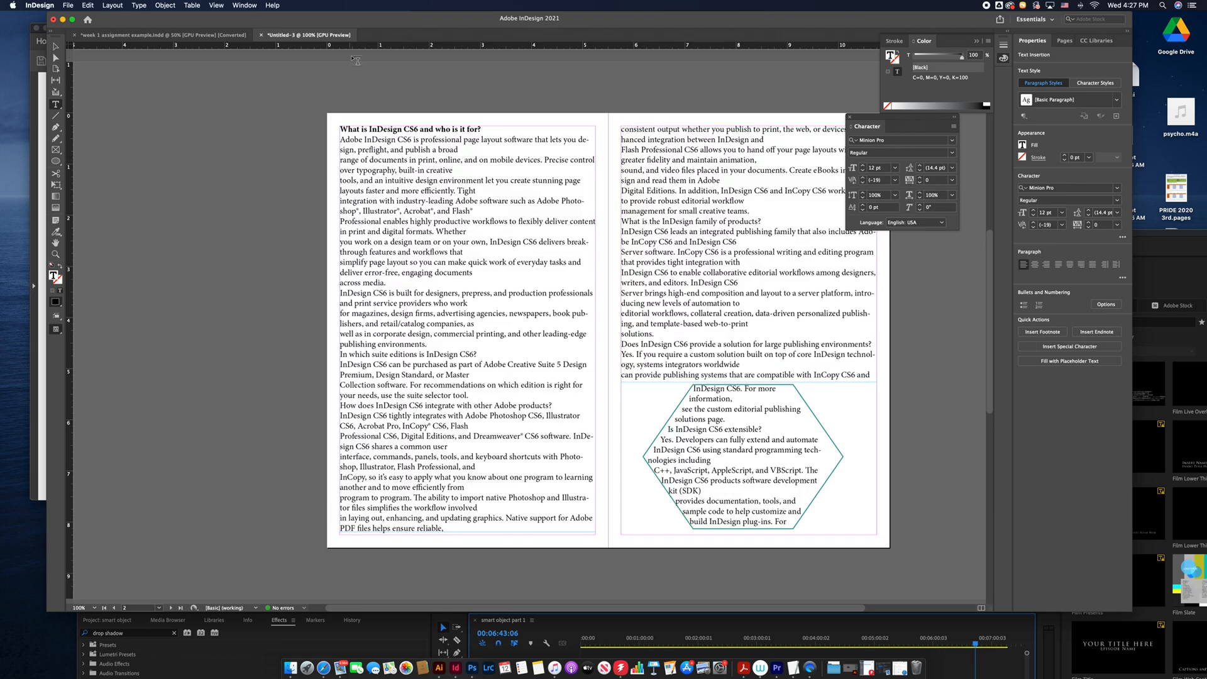
left_click(350, 128)
triple_click(384, 127)
left_click(384, 128)
left_click(384, 128)
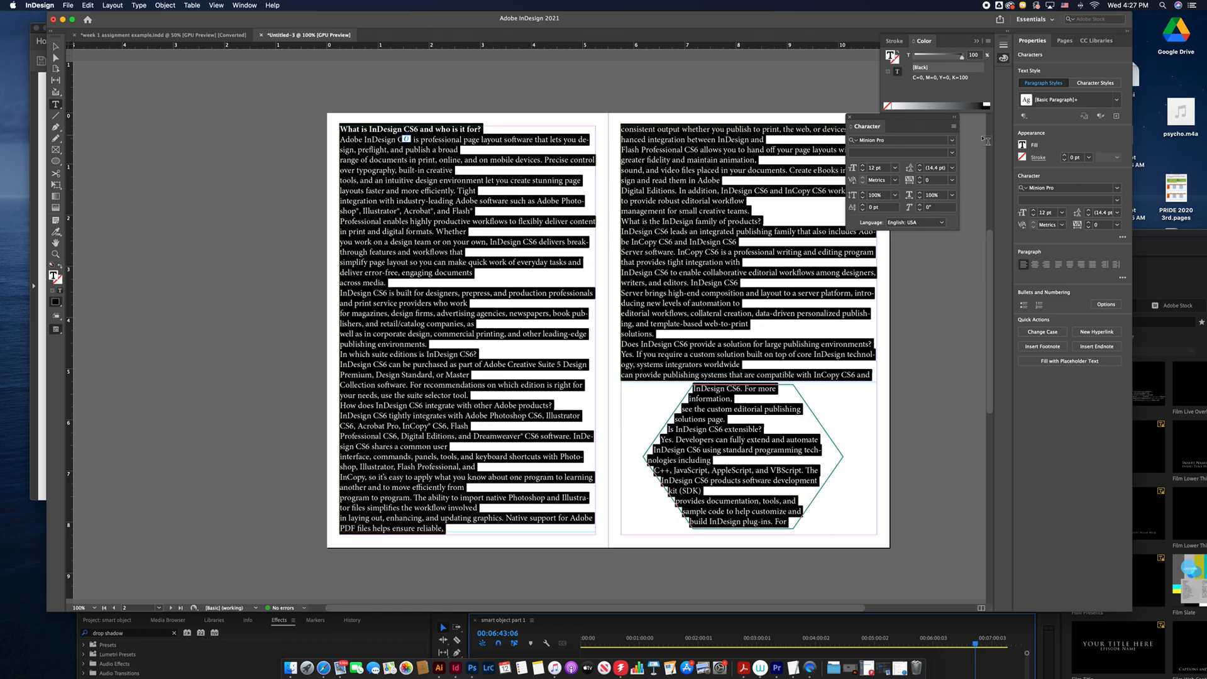
left_click(953, 141)
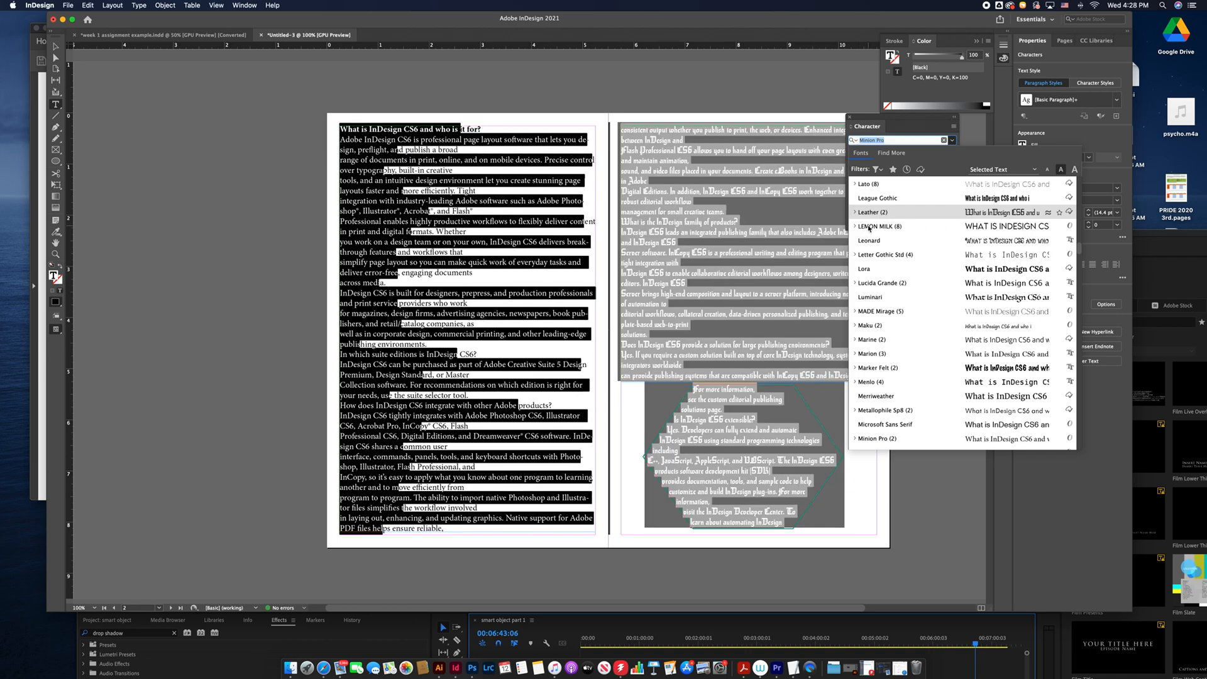
left_click(929, 228)
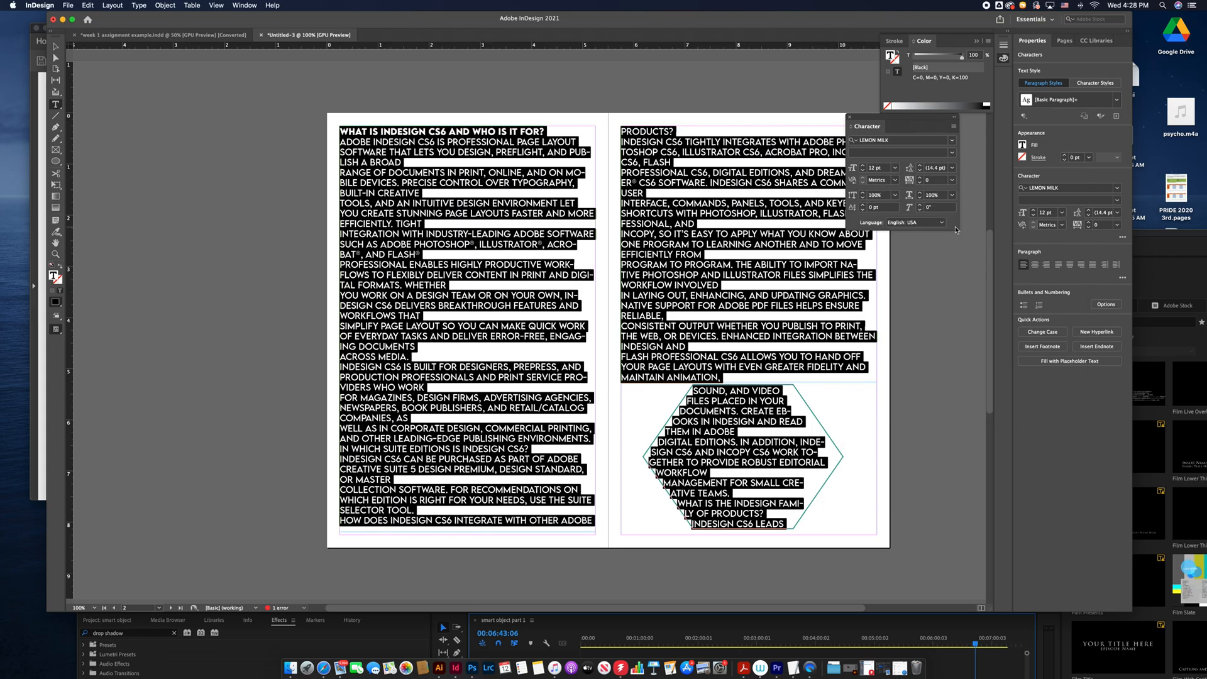
Try the Neue Aachen Pro font on the whole article text.
left_click(952, 141)
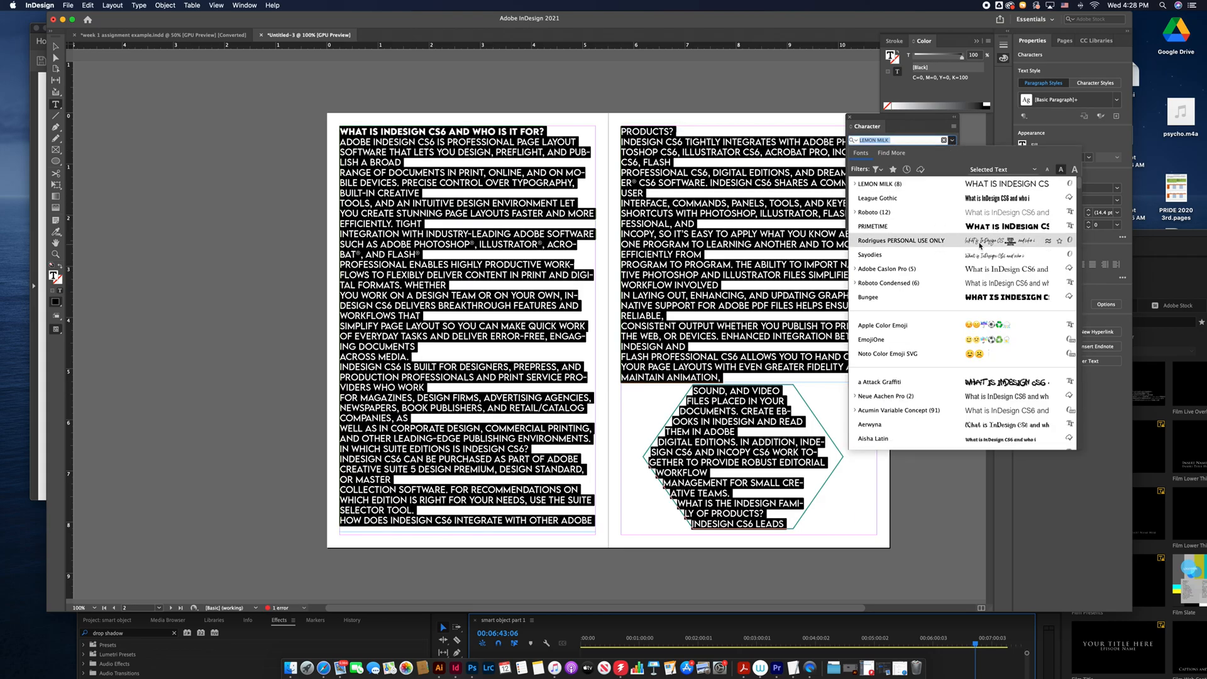
scroll(986, 282, "down", 5)
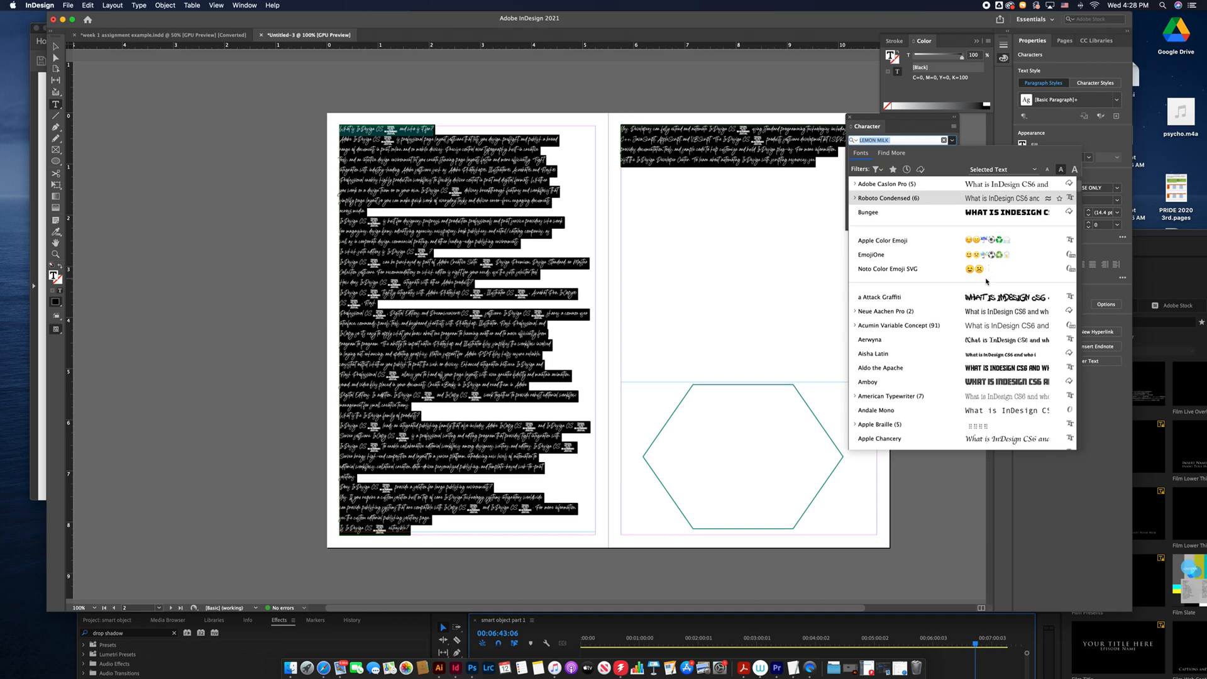
left_click(954, 312)
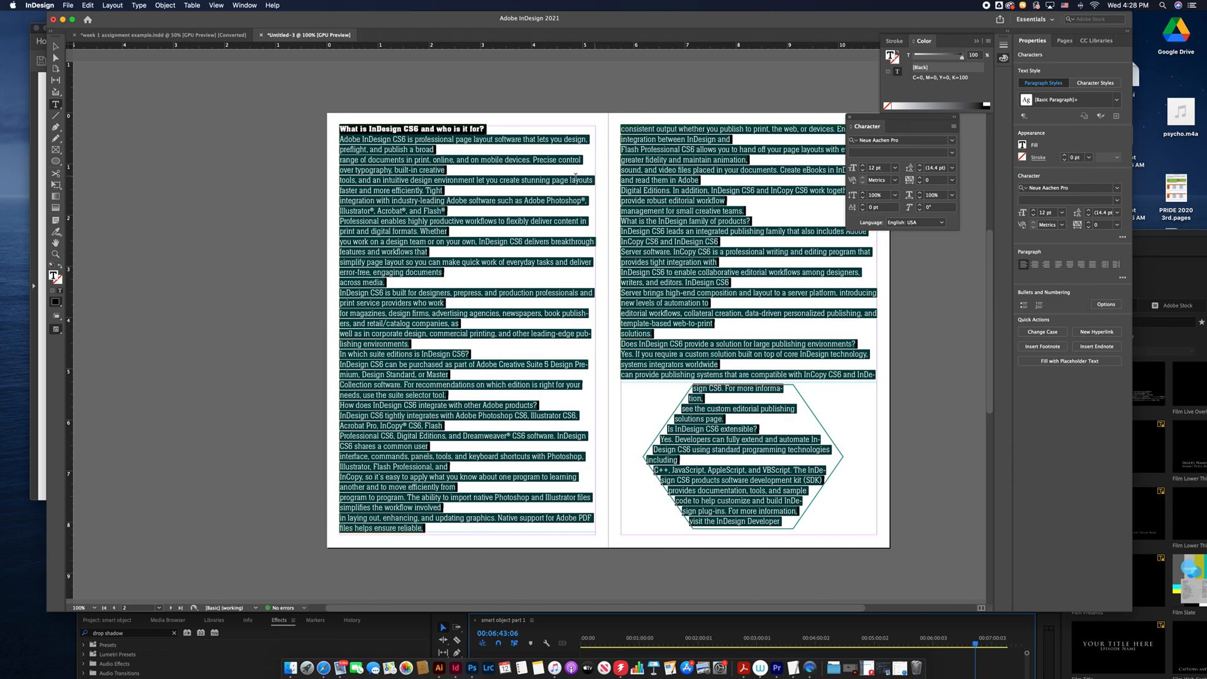
Reselect the entire article text and change its font to Adobe Caslon Pro.
left_click(386, 127)
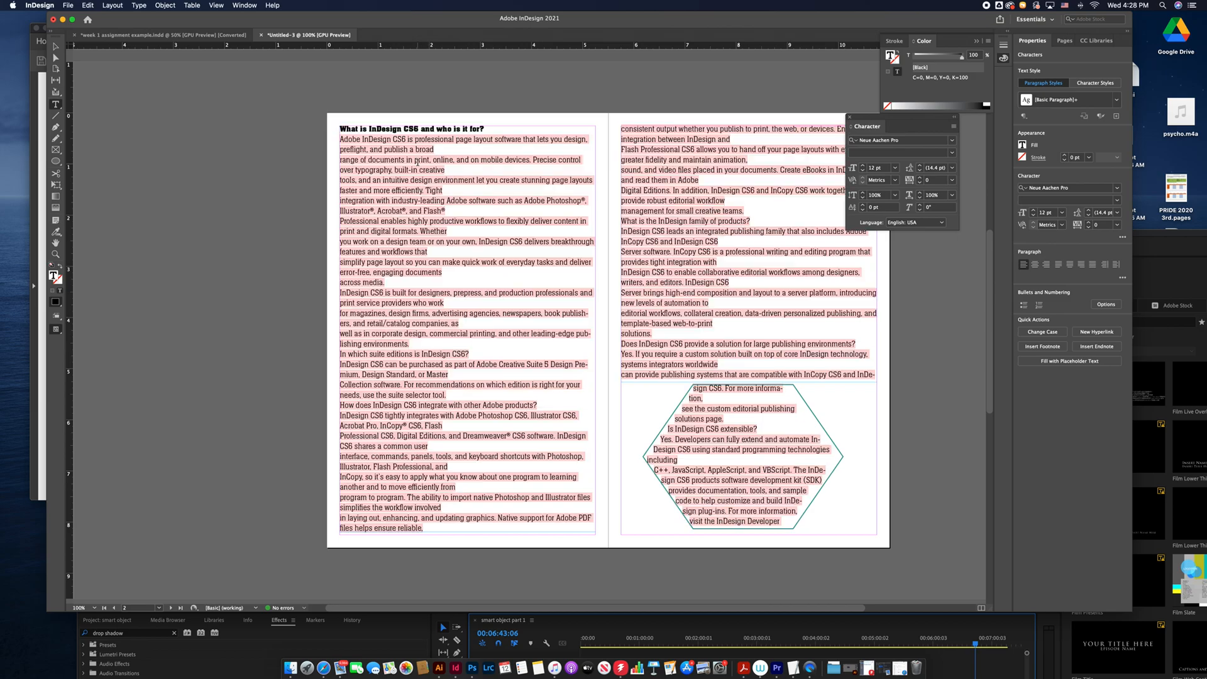
triple_click(354, 149)
left_click(354, 149)
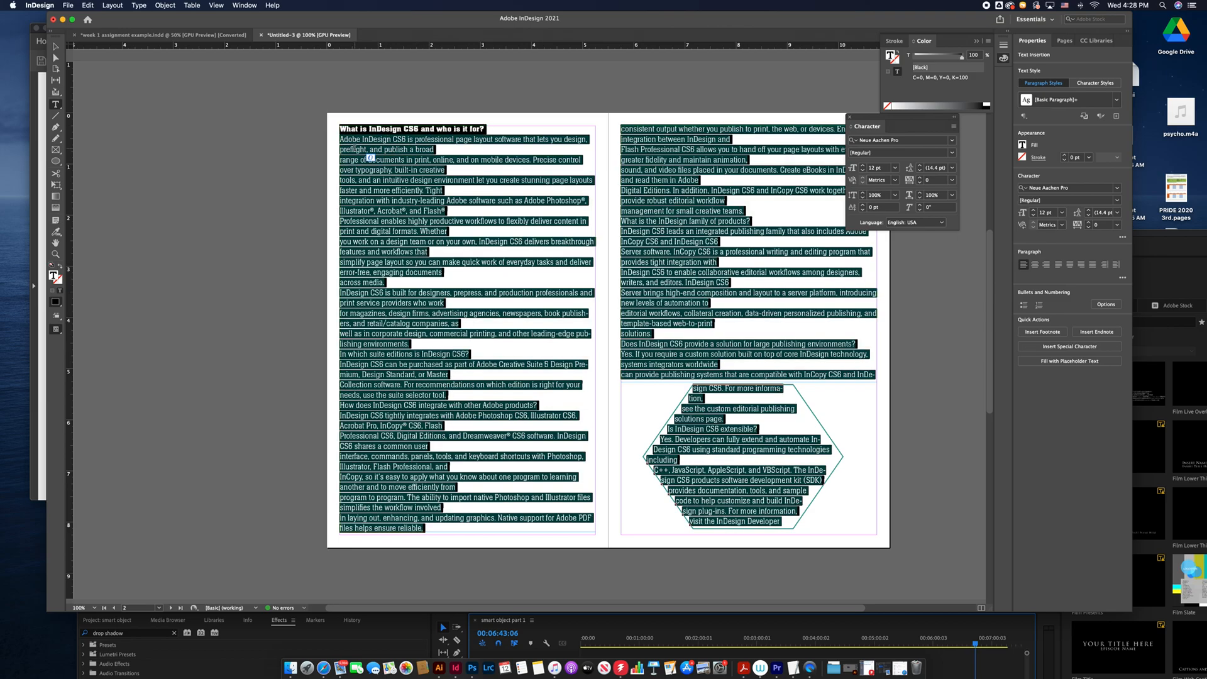
left_click(953, 140)
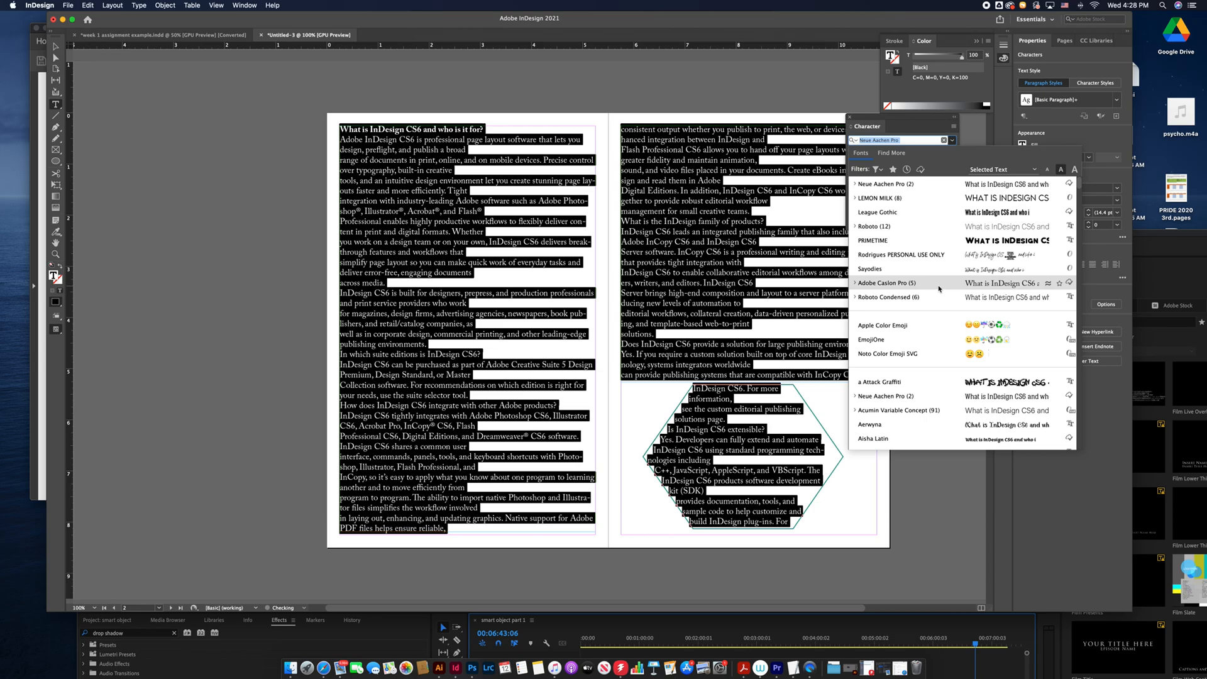
left_click(938, 287)
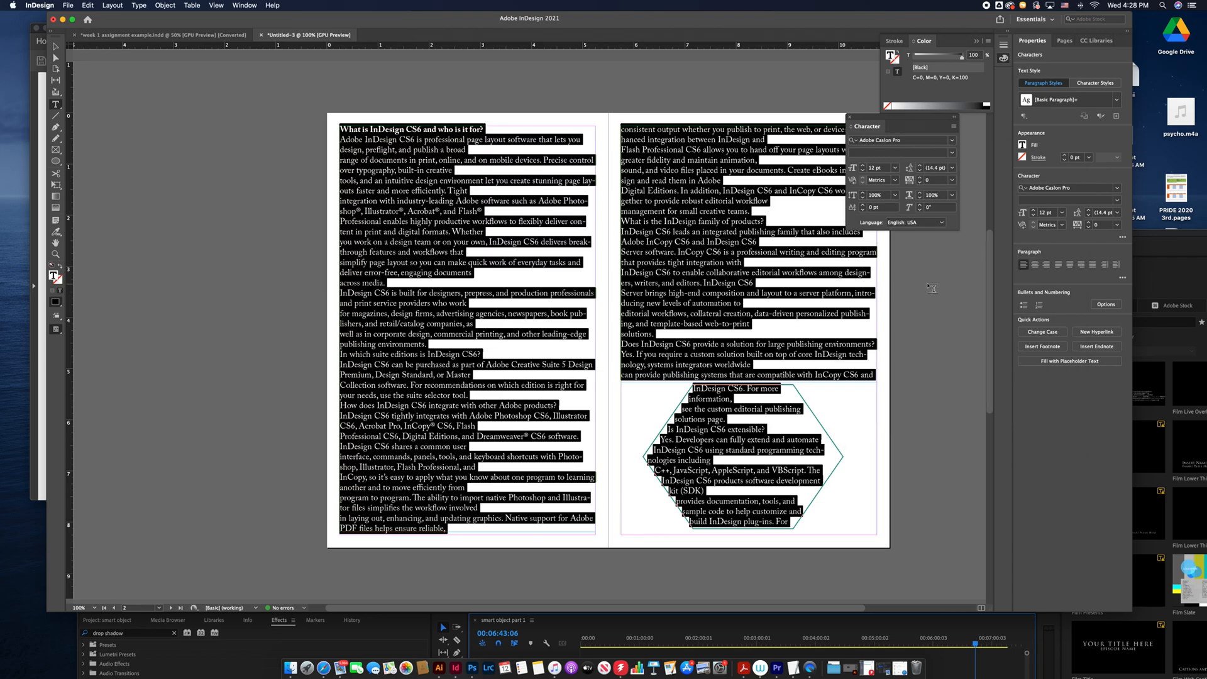
Set the heading "What is InDesign CS6 and who is it for?" to Bold at 14 pt.
left_click(439, 231)
triple_click(381, 129)
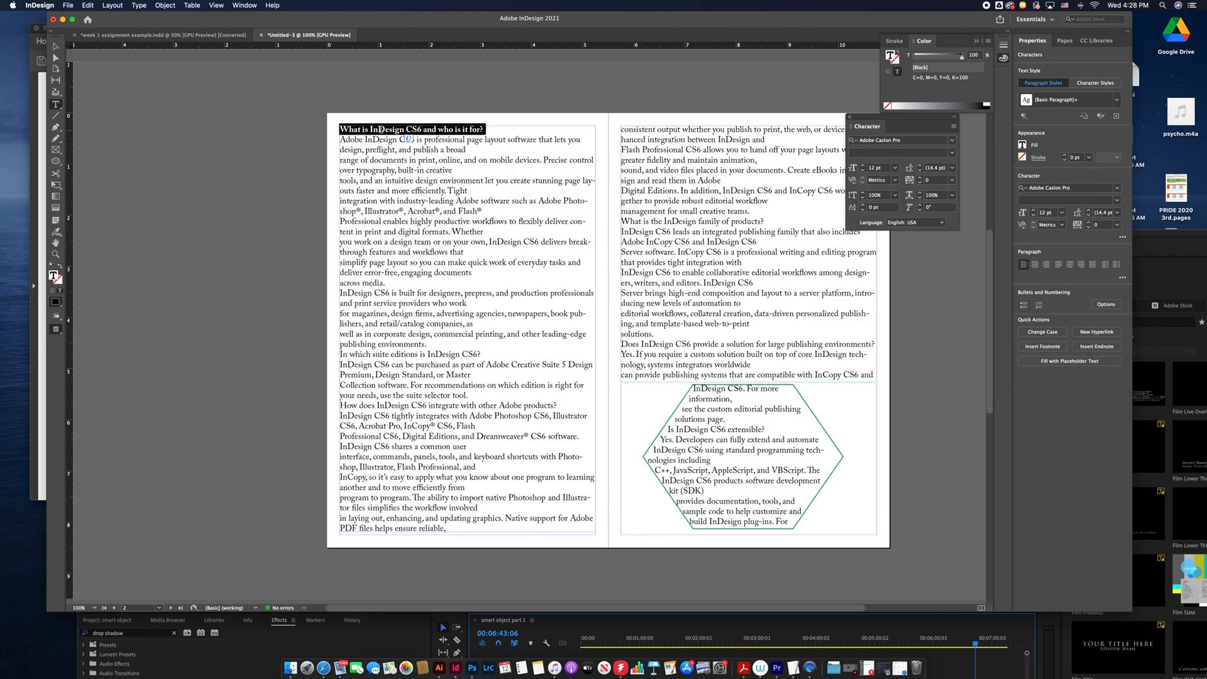
left_click(952, 153)
left_click(864, 193)
left_click(408, 128)
triple_click(407, 128)
left_click(863, 165)
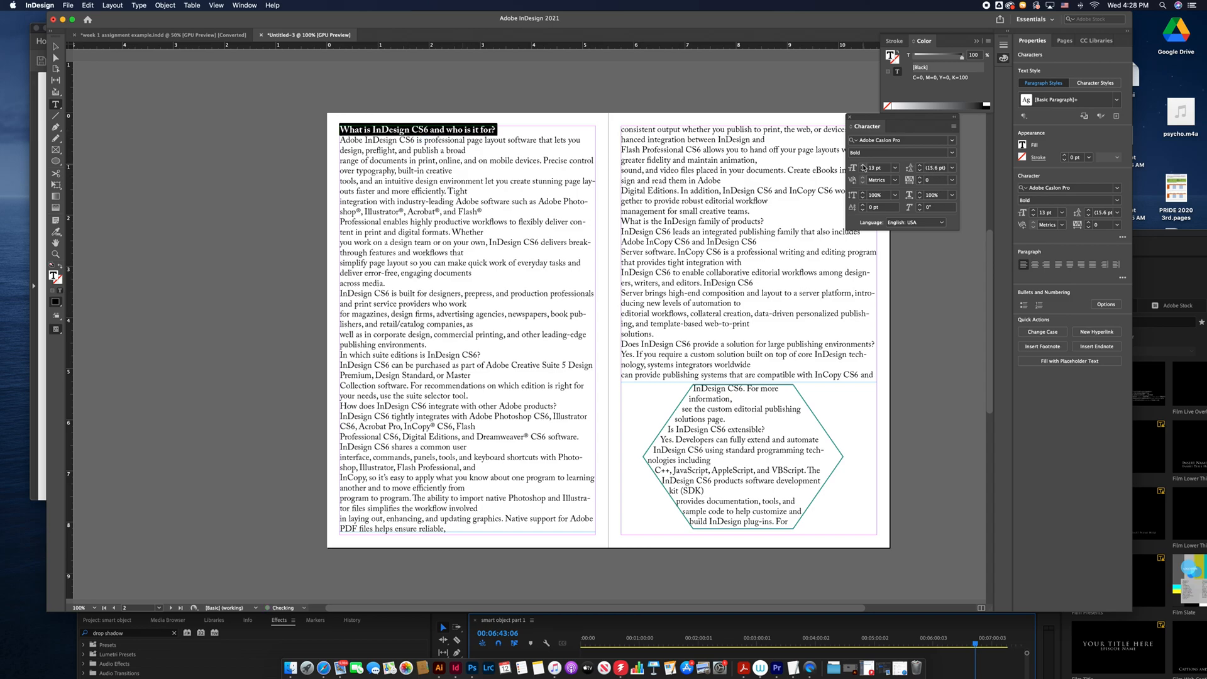
left_click(864, 165)
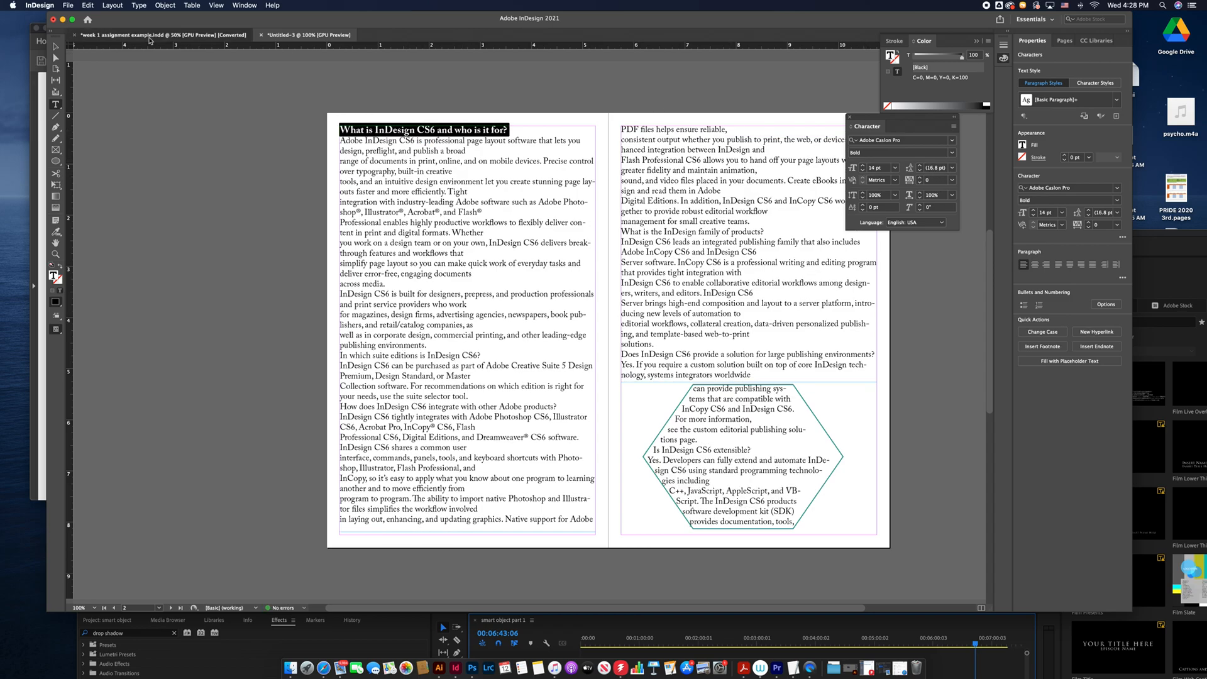
Compare the booklet's article formatting with the headings and body text in the week 1 assignment example.
left_click(183, 35)
left_click(327, 35)
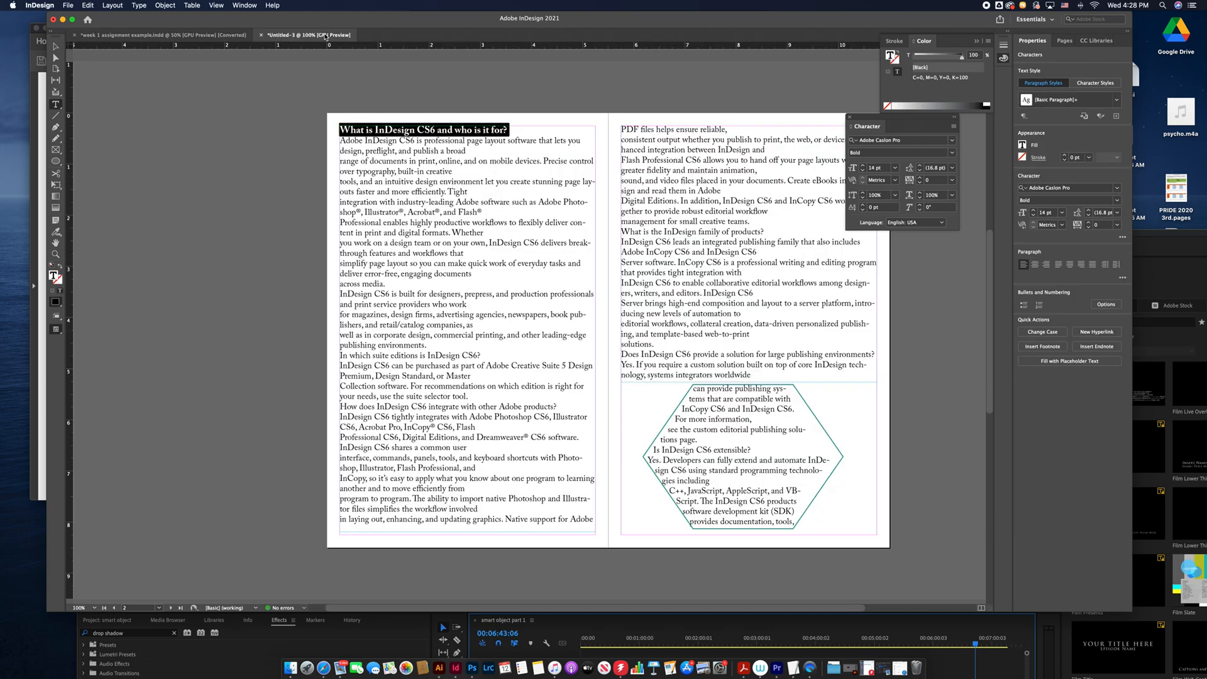
left_click(202, 36)
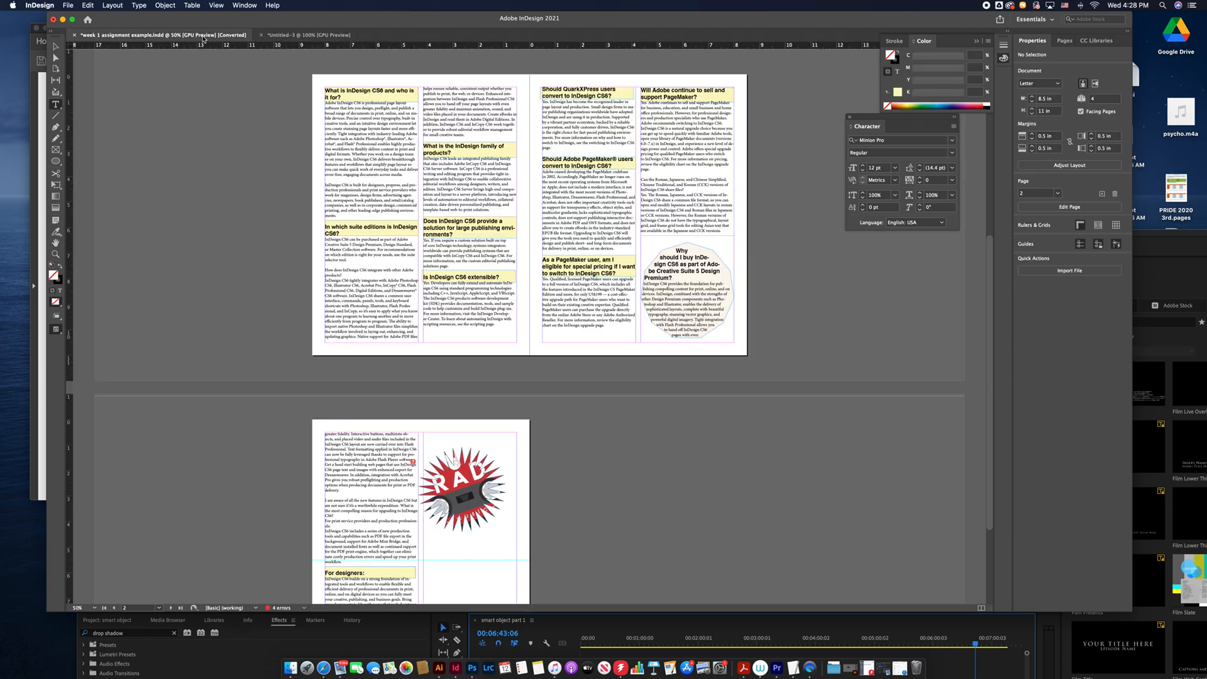
scroll(498, 232, "down", 2)
scroll(562, 162, "up", 5)
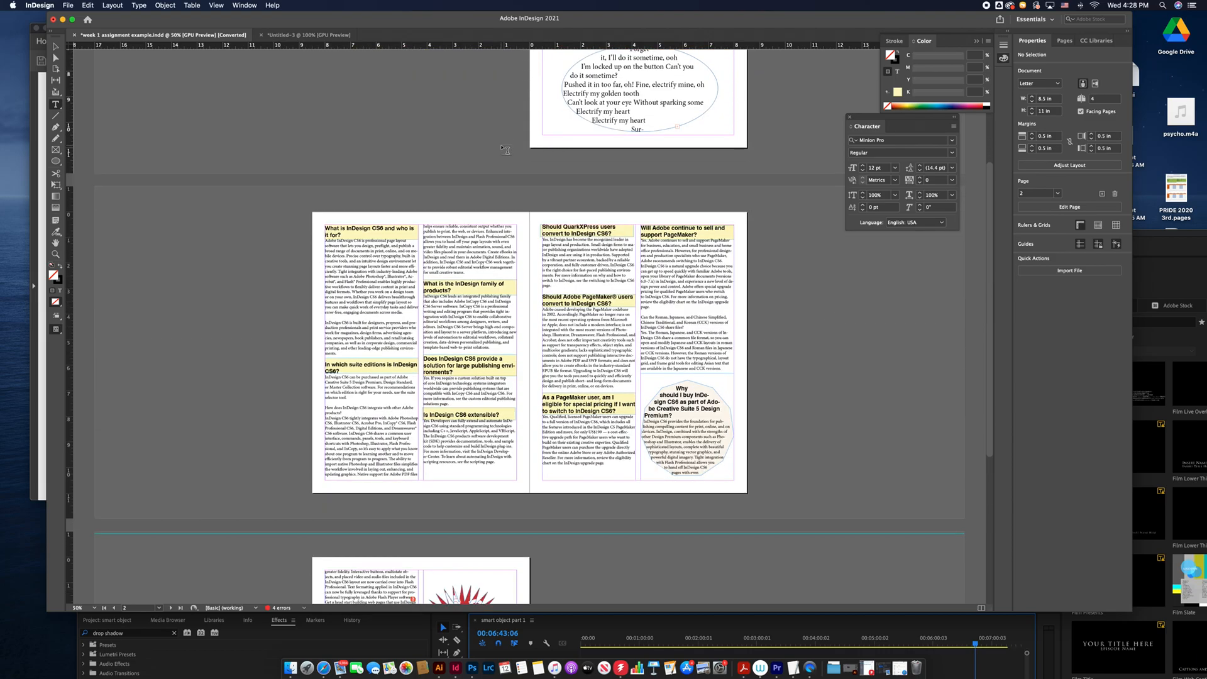
scroll(561, 162, "down", 2)
left_click(311, 35)
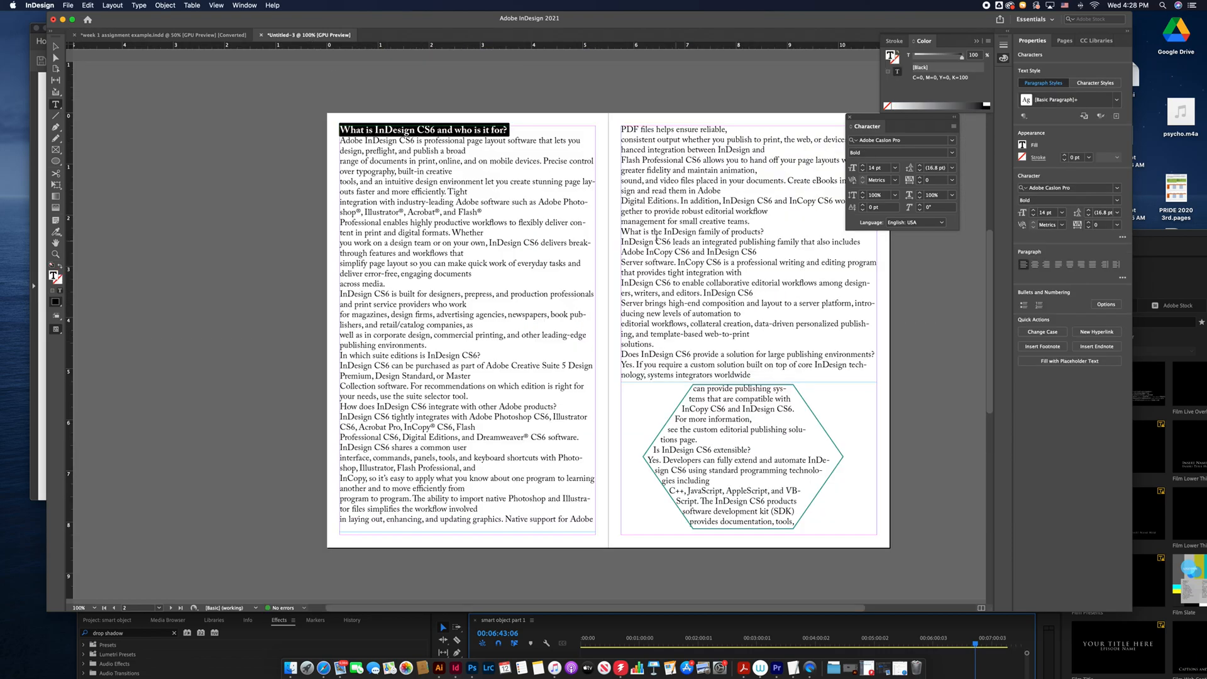
Set the body text under the first heading, through "across media.", to 11 pt.
left_click(346, 139)
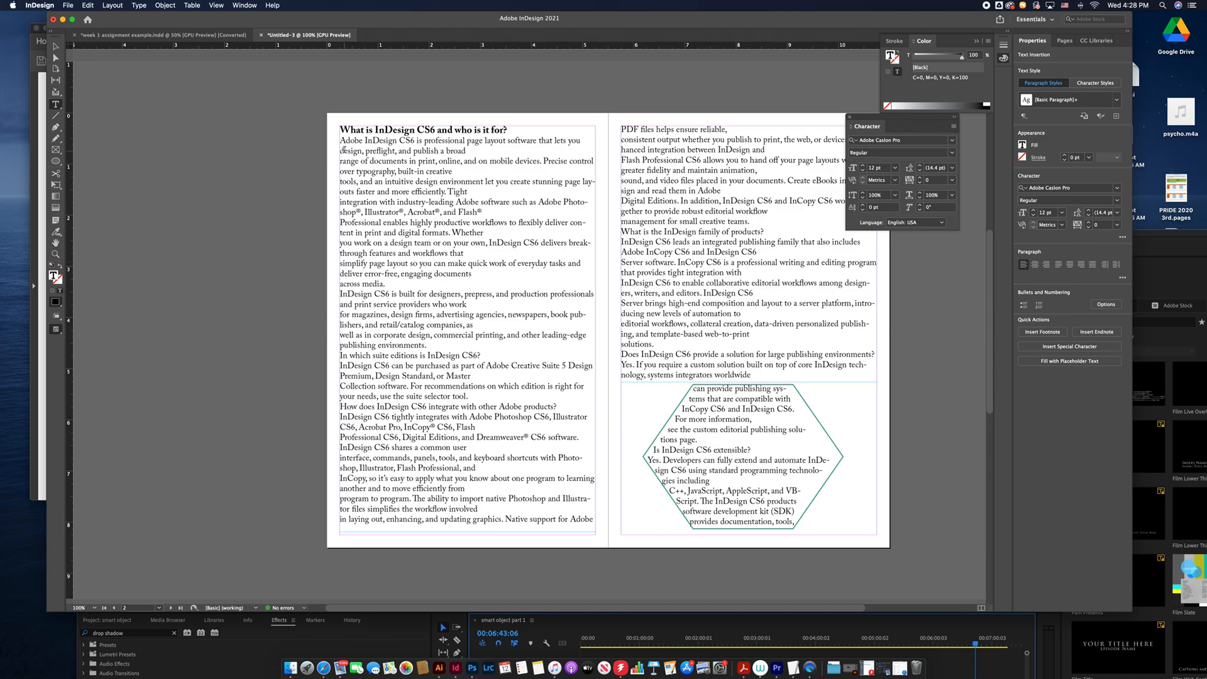
left_click_drag(340, 140, 392, 293)
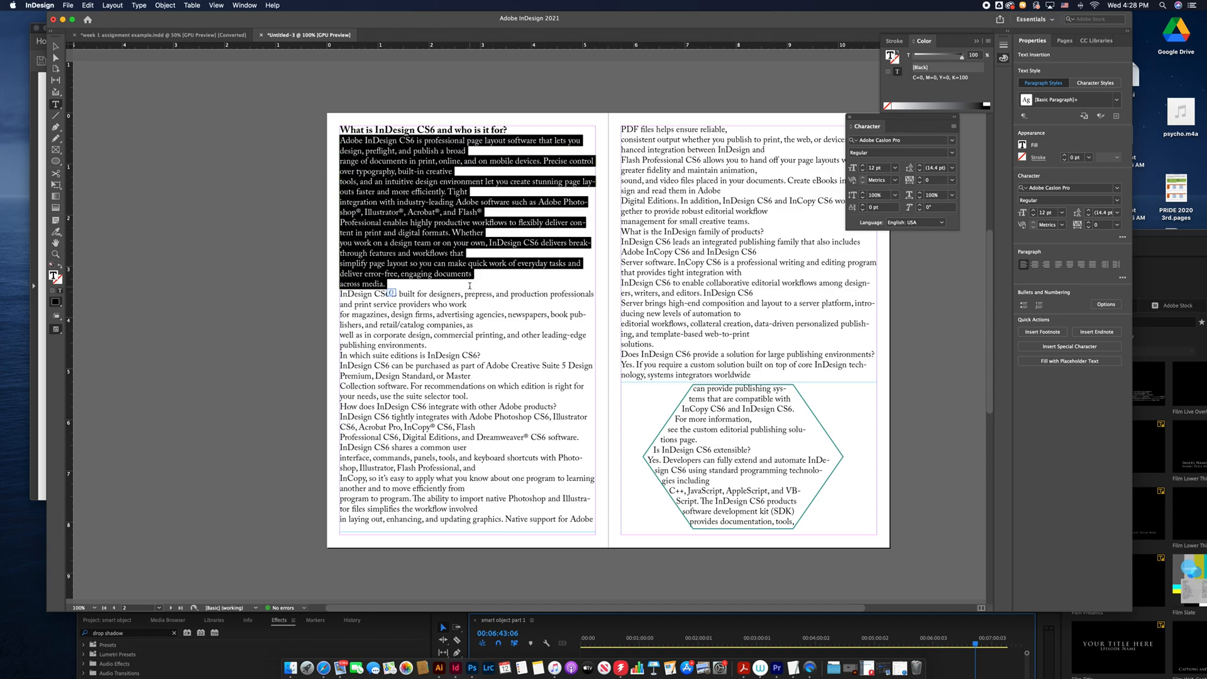
left_click(863, 171)
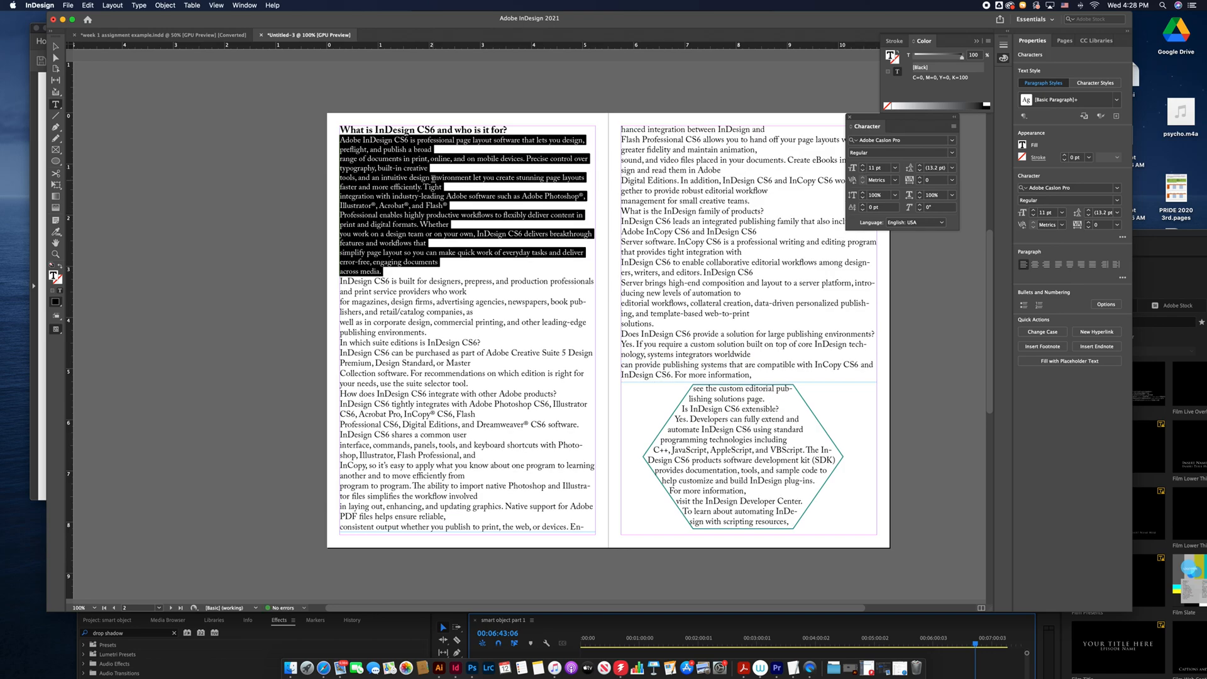
left_click(386, 168)
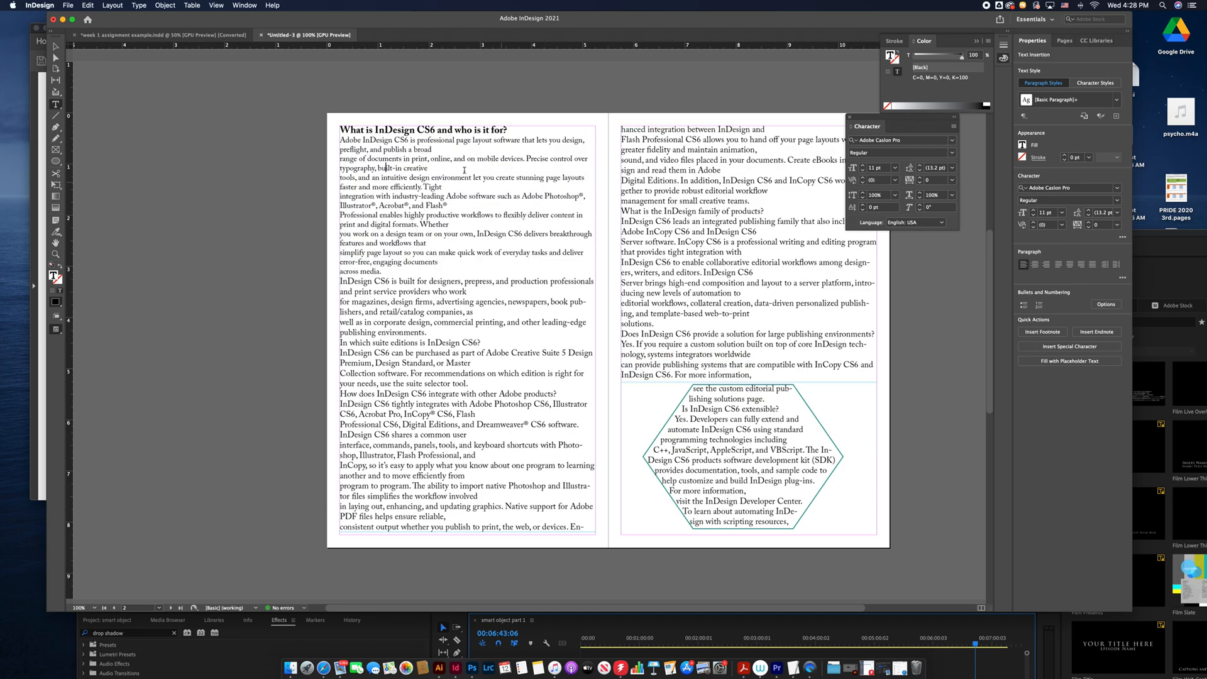
Draw a rectangle about 5 in wide and 0.26 in high over the heading "What is InDesign CS6 and who is it for?".
key("Escape")
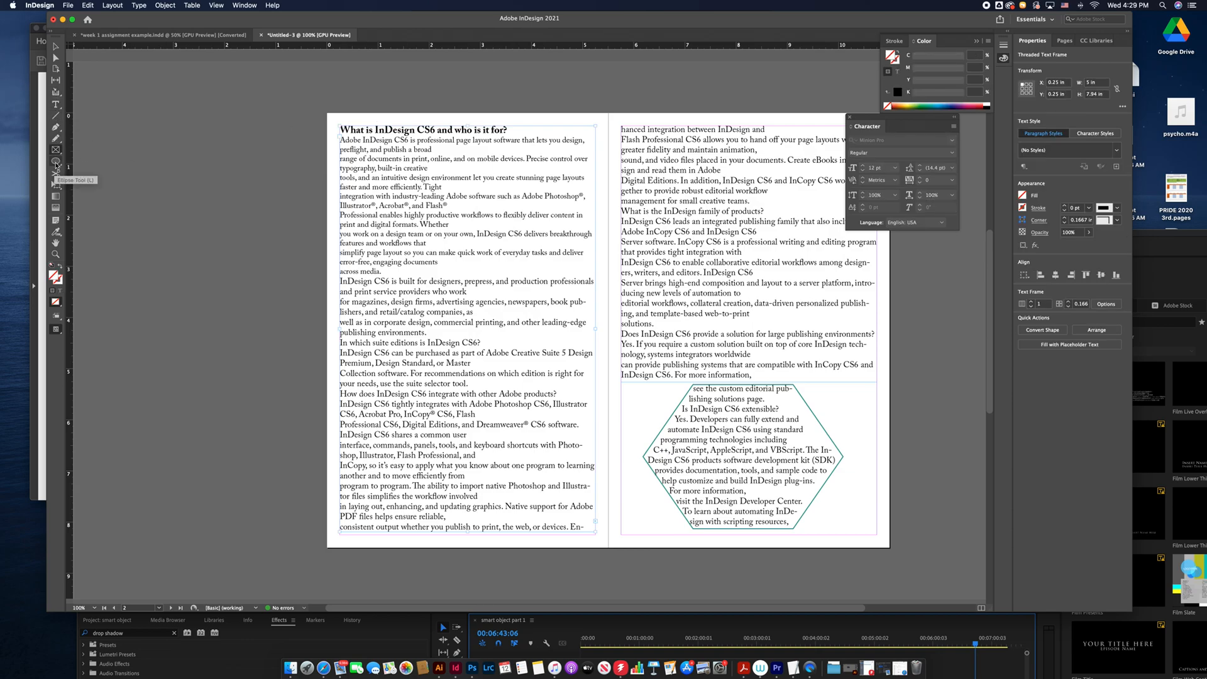
left_click(55, 161)
key("m")
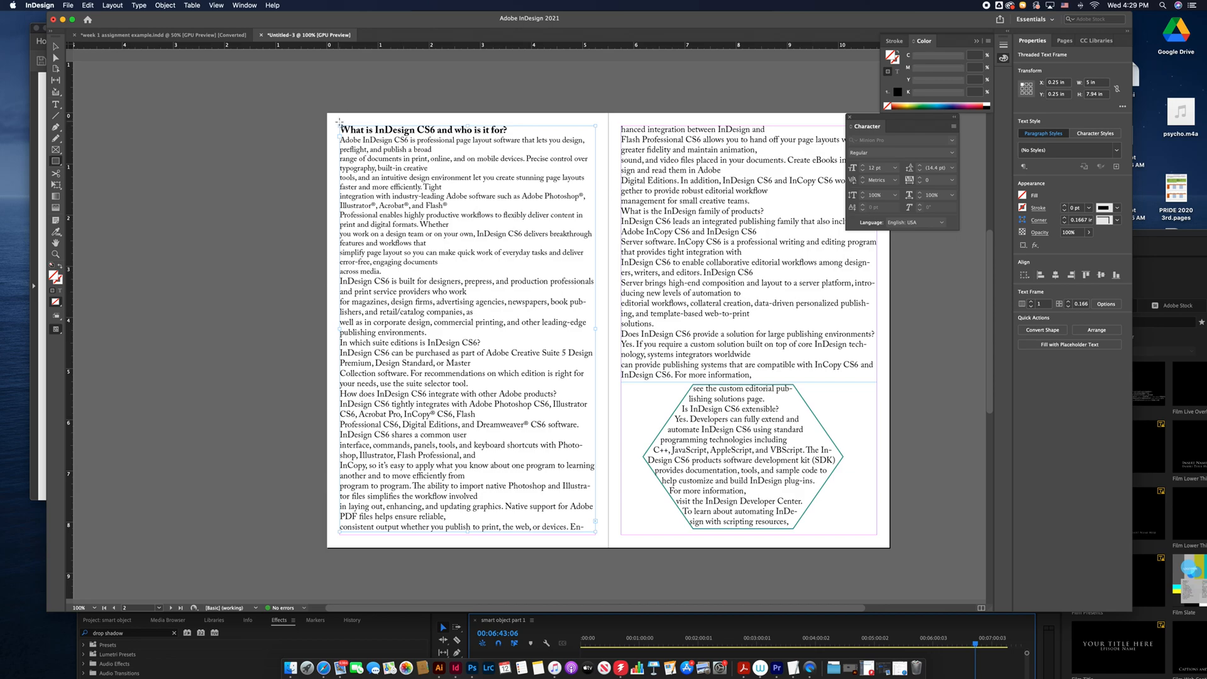
left_click_drag(338, 124, 596, 137)
Fill the heading rectangle with pale cream yellow and send it behind the heading text.
double_click(53, 276)
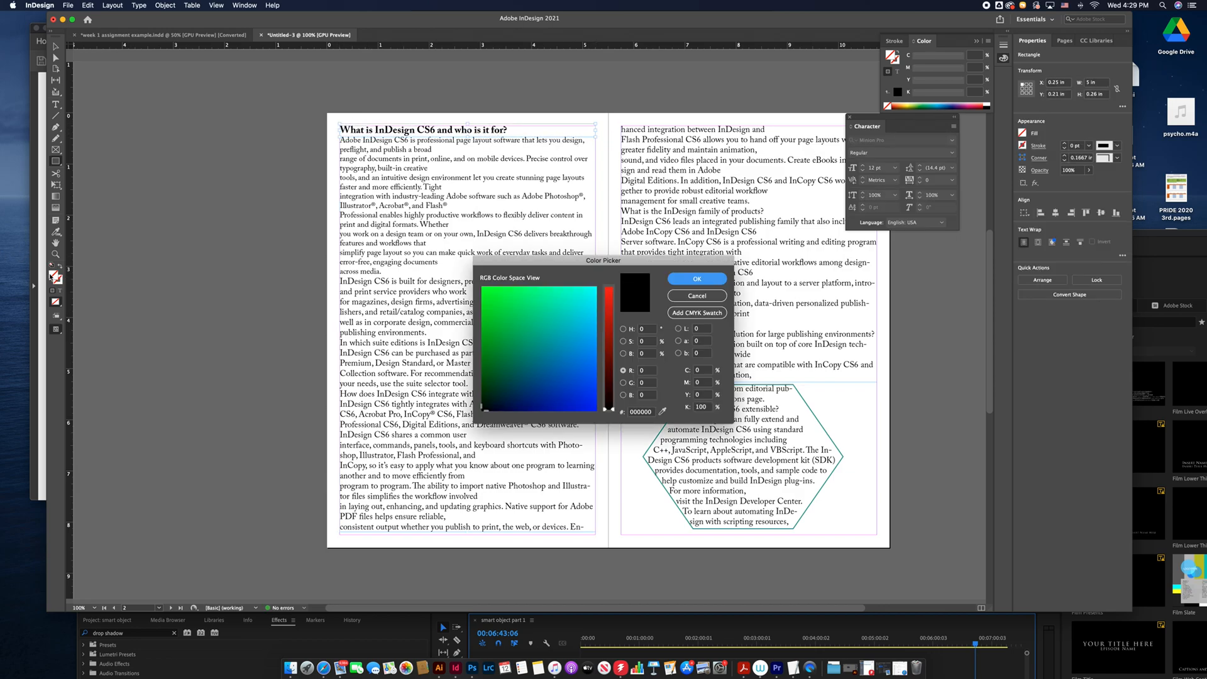
left_click_drag(609, 348, 609, 287)
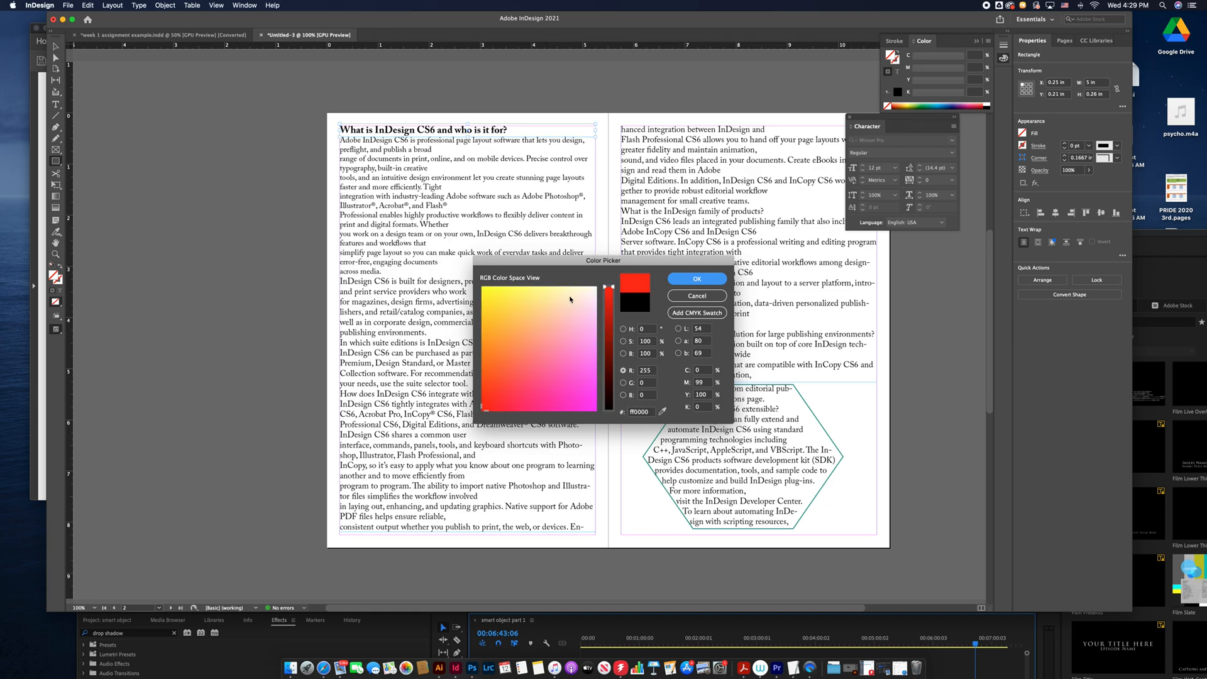
left_click(588, 290)
left_click(697, 279)
scroll(471, 171, "up", 1)
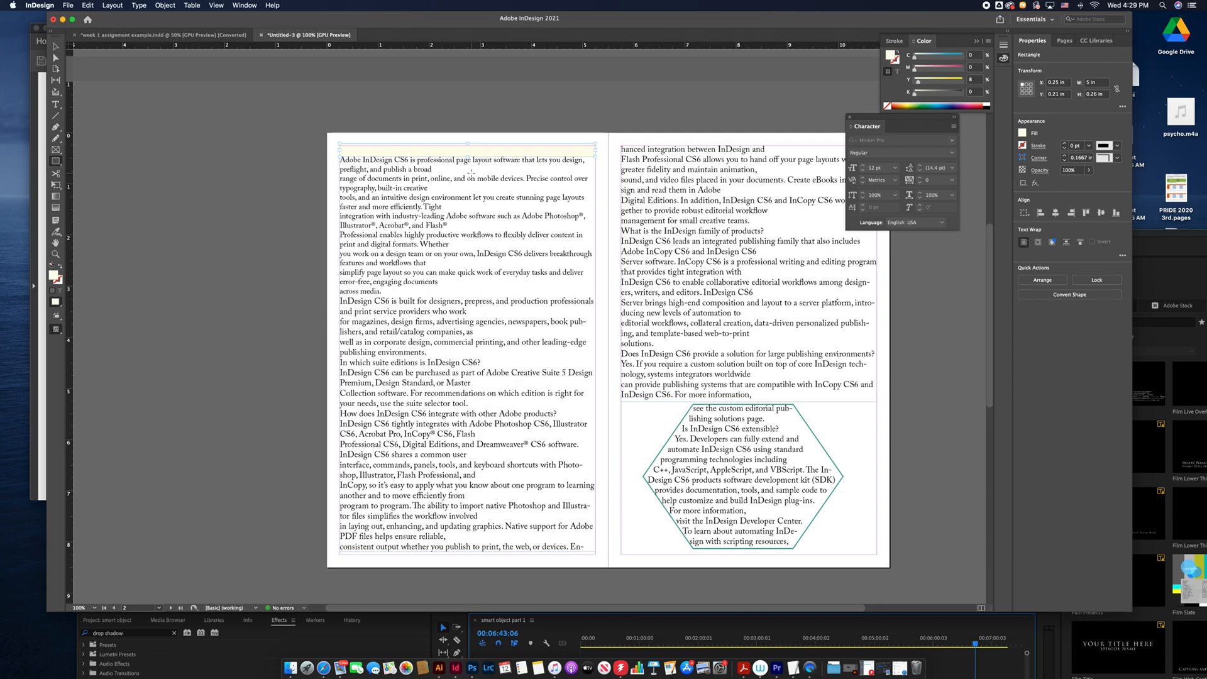
key("super+shift+bracketleft")
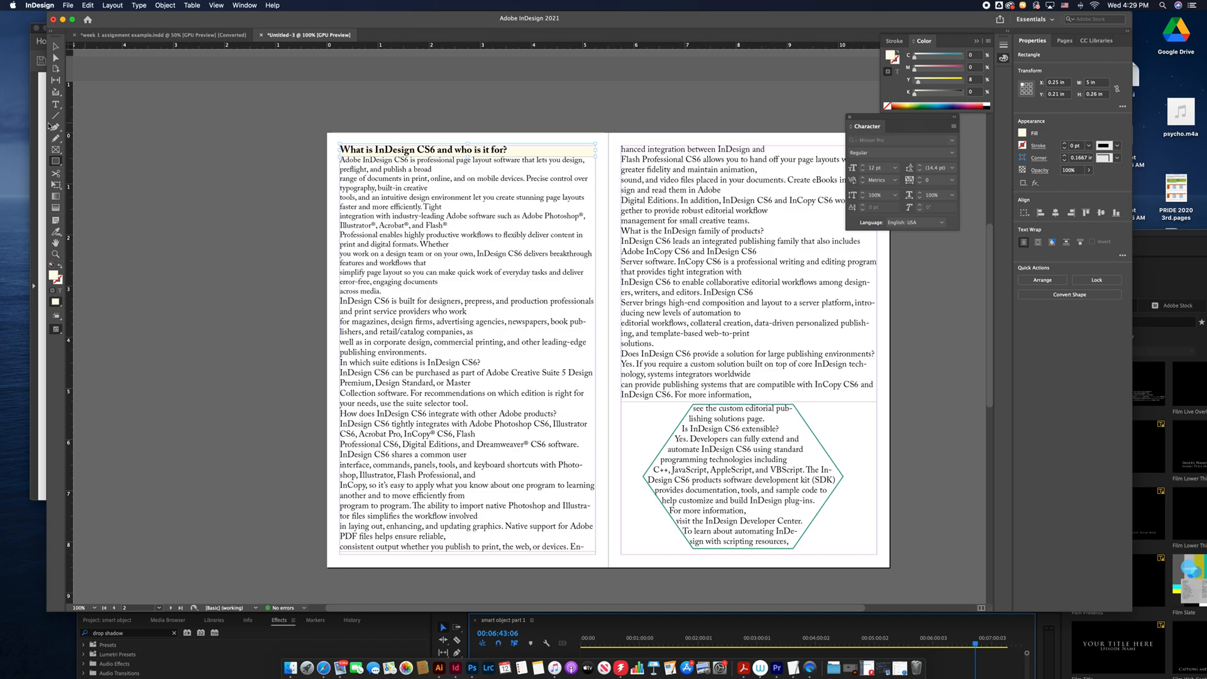
left_click(55, 46)
left_click_drag(468, 144, 479, 138)
left_click(481, 127)
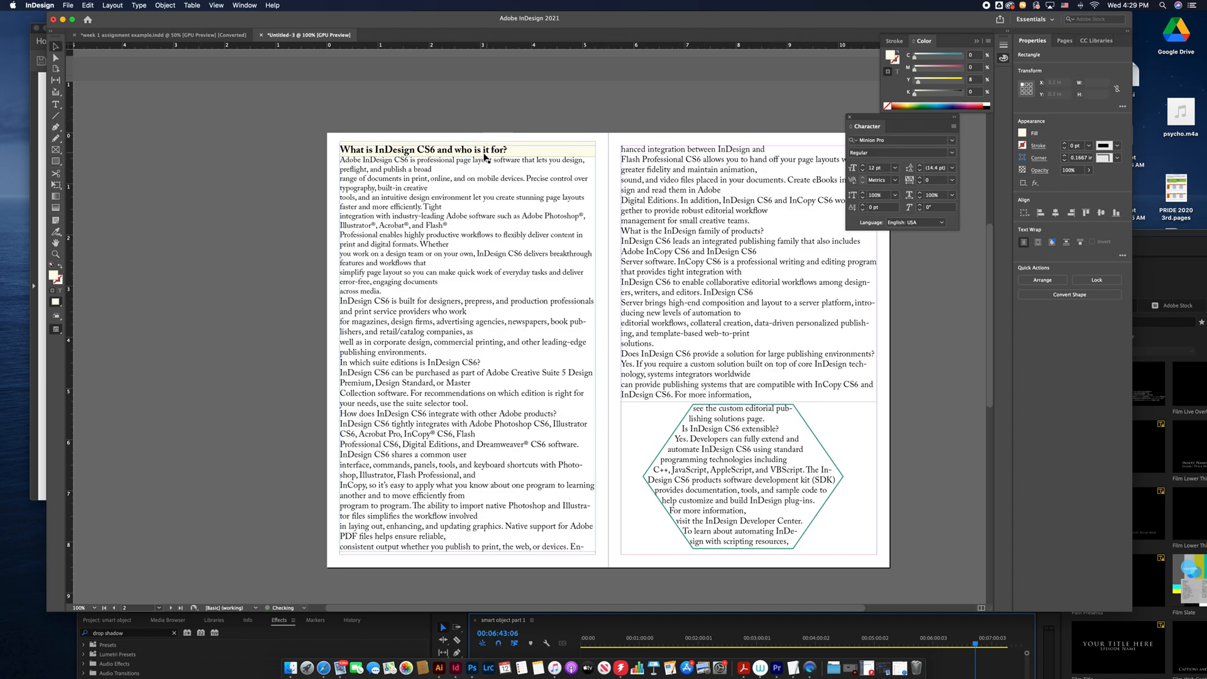
Insert a blank line below the first heading and another before the paragraph "InDesign CS6 is built for designers".
left_click(387, 189)
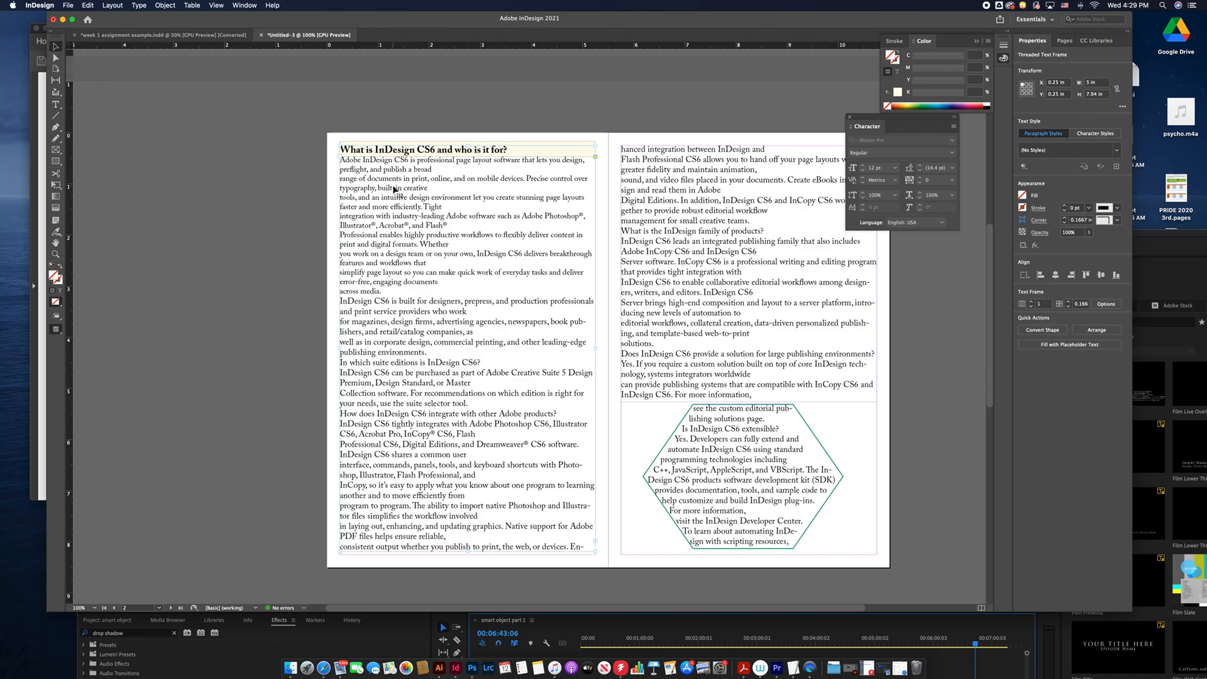
key("t")
left_click(342, 159)
key("Return")
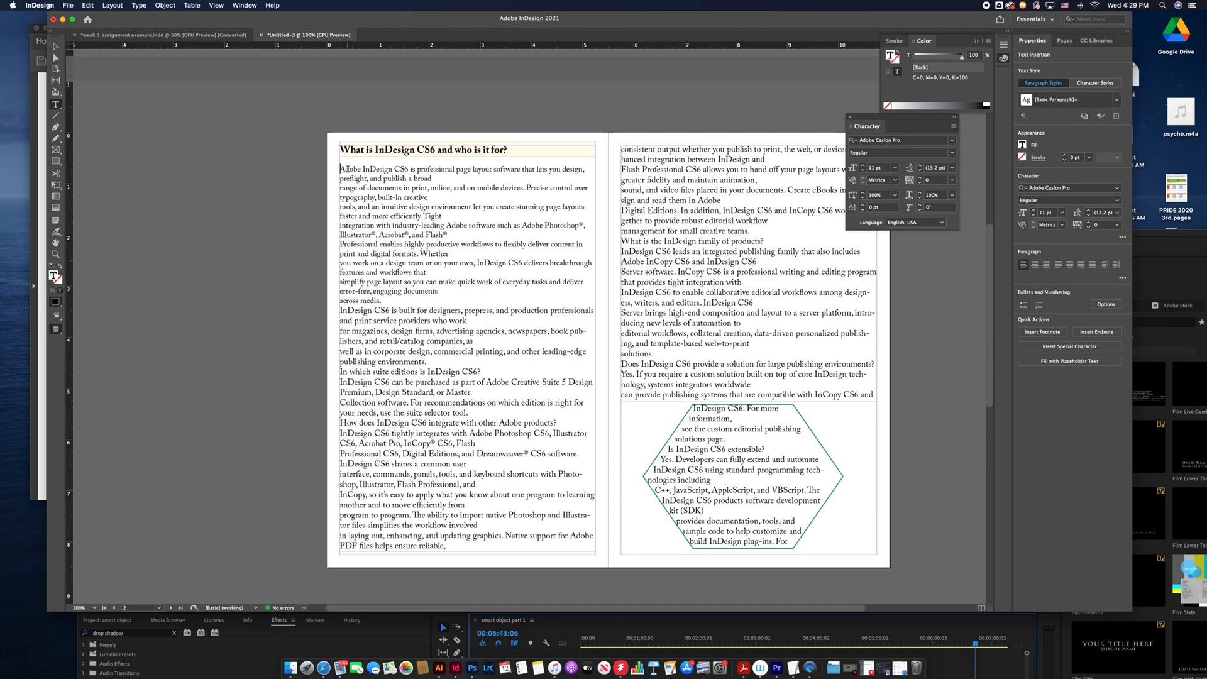
left_click(341, 310)
key("Return")
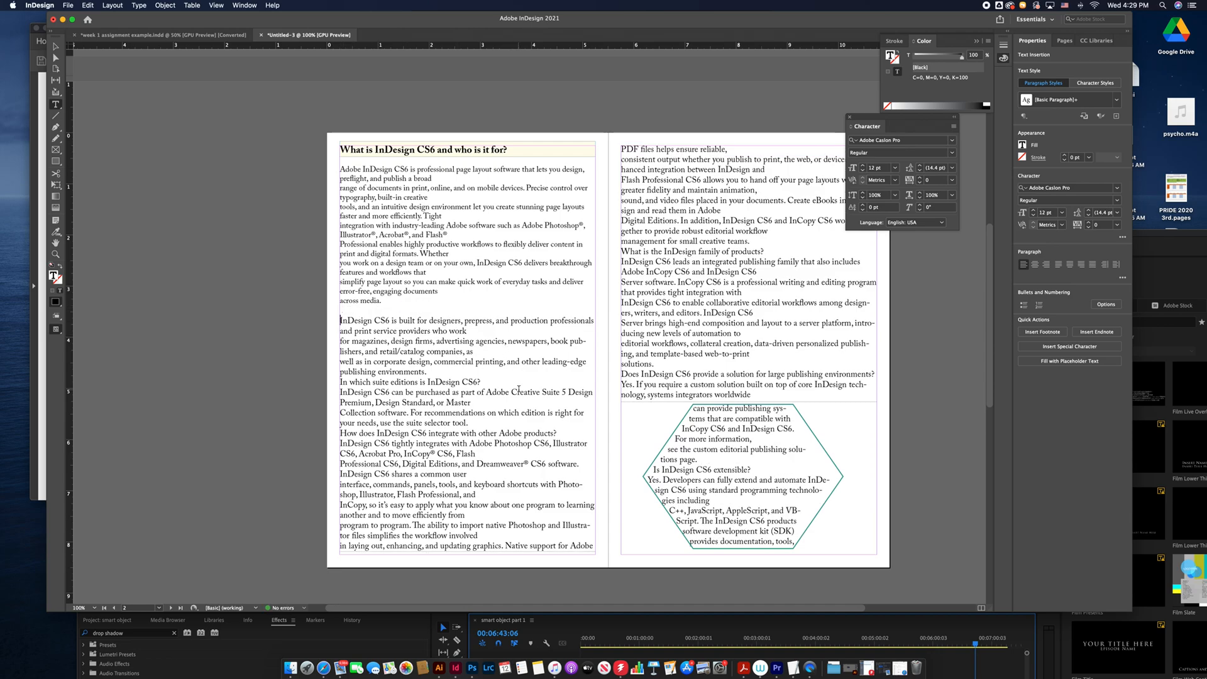
Review the booklet's pages and compare its last page with the layout and star-shaped artwork in the week 1 assignment example.
scroll(431, 186, "down", 10)
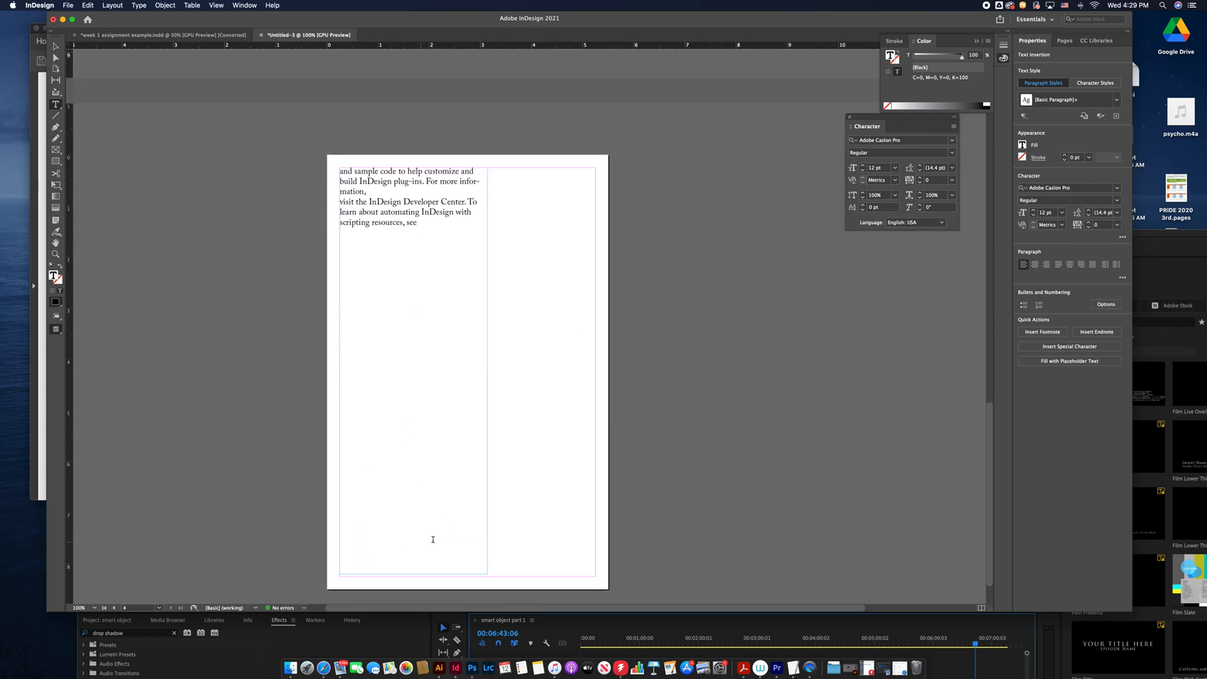
scroll(428, 239, "up", 20)
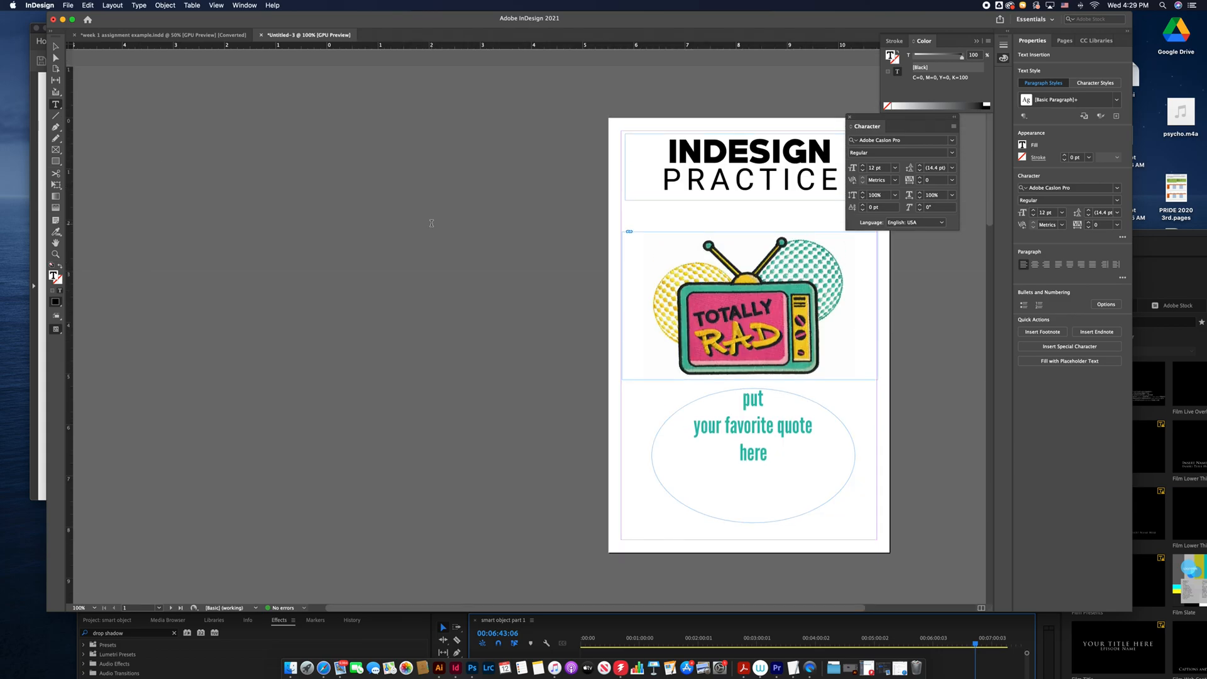
scroll(432, 223, "down", 5)
scroll(431, 224, "up", 5)
scroll(432, 223, "down", 9)
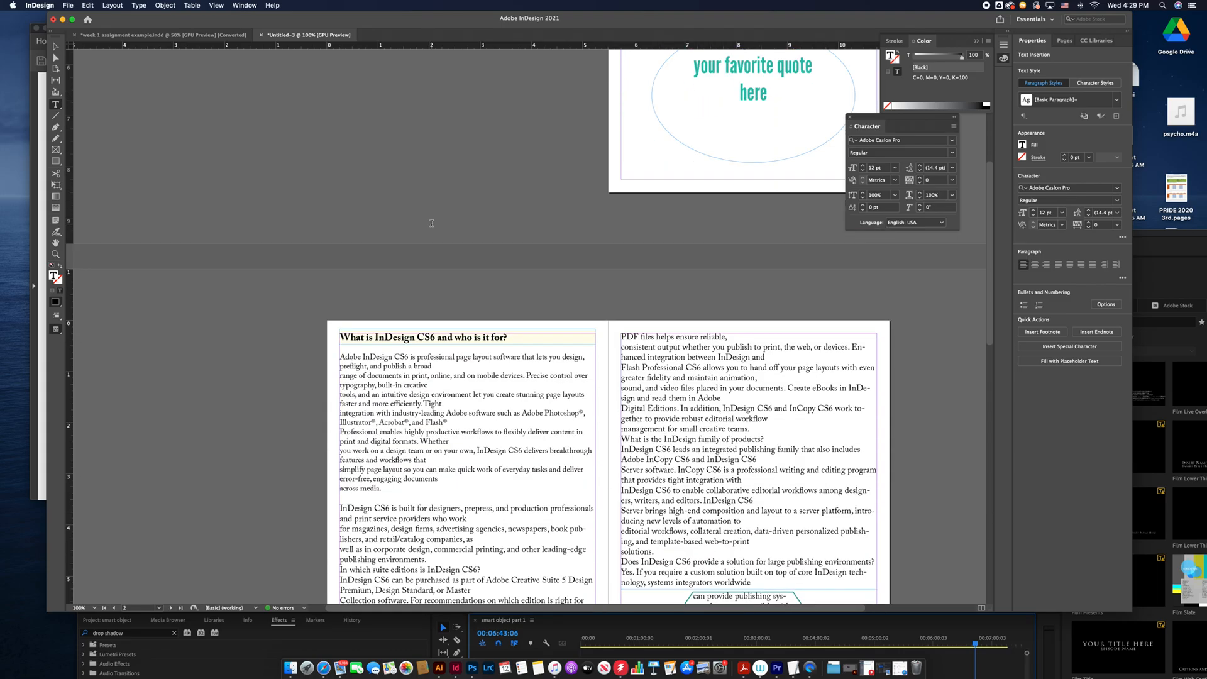
scroll(432, 224, "down", 8)
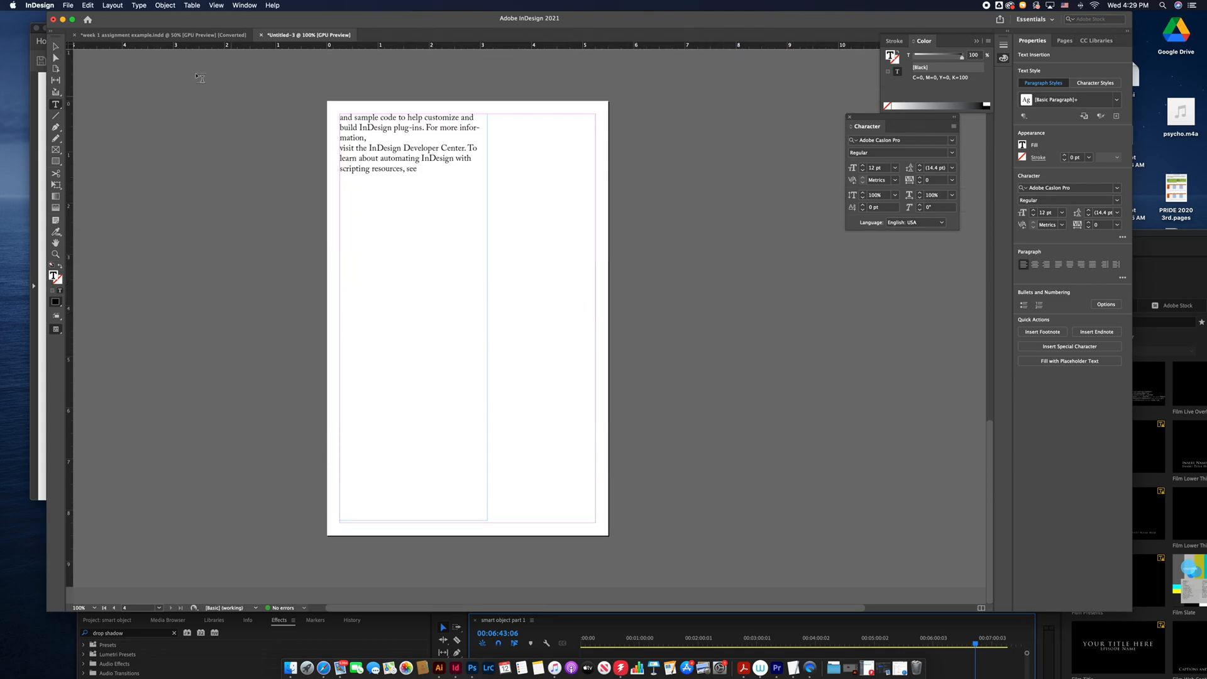
left_click(55, 46)
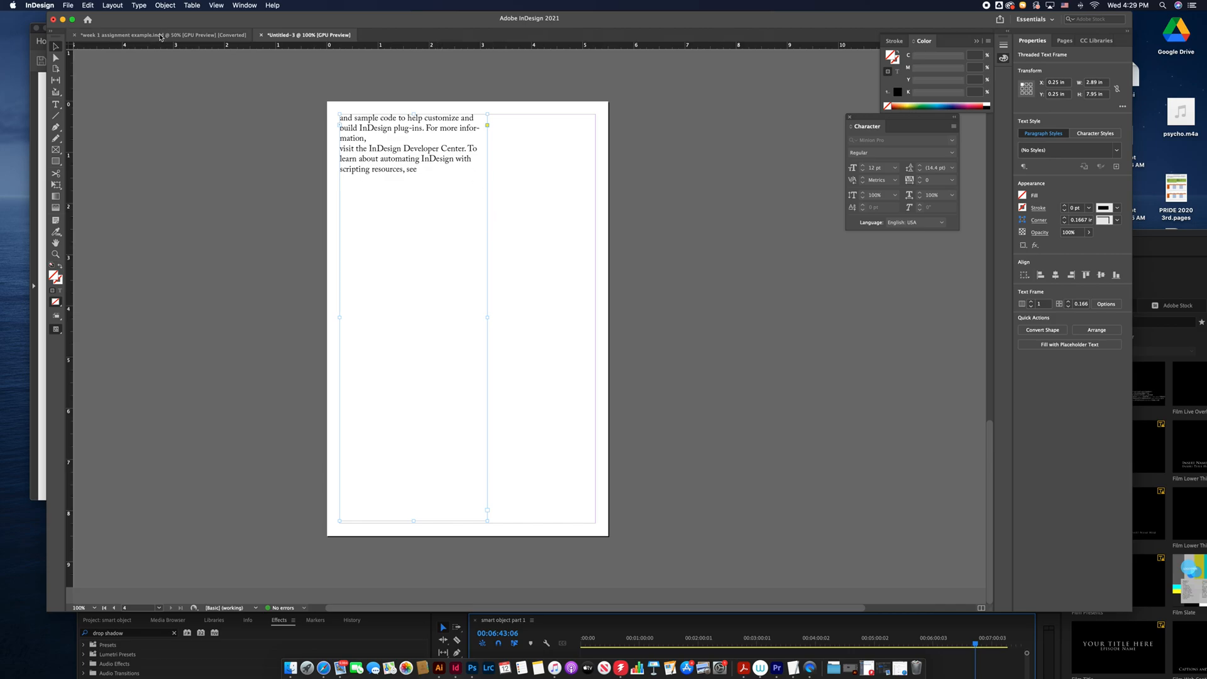
left_click(162, 35)
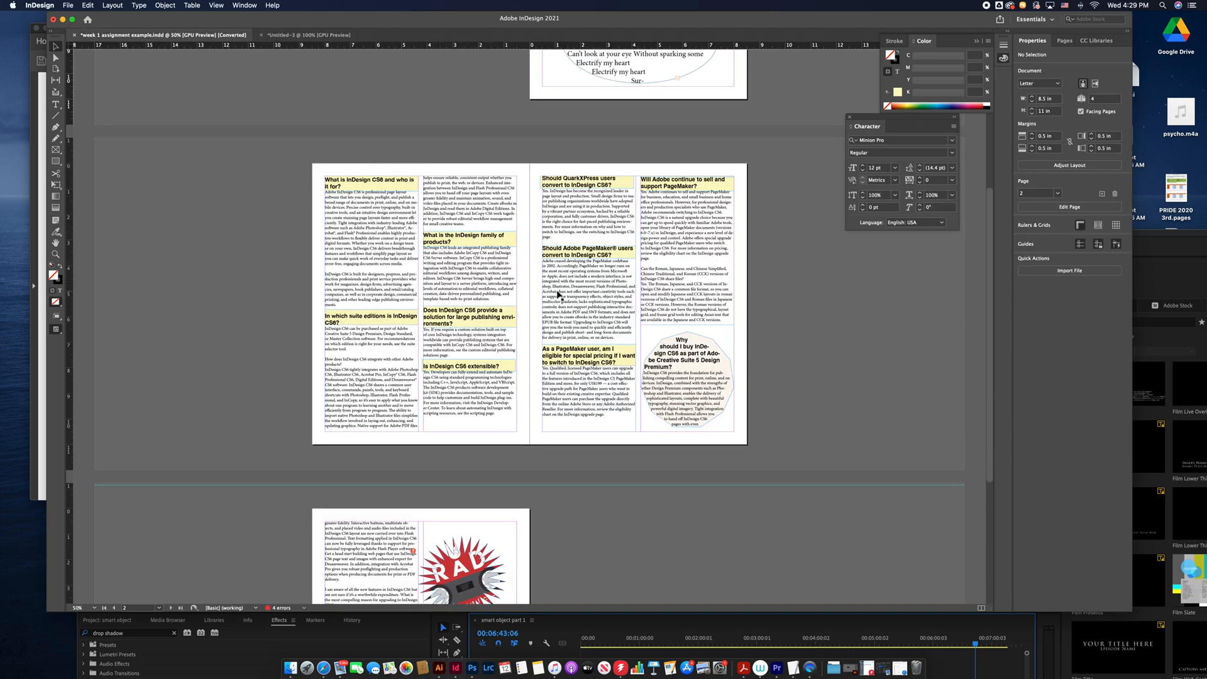
scroll(557, 294, "down", 5)
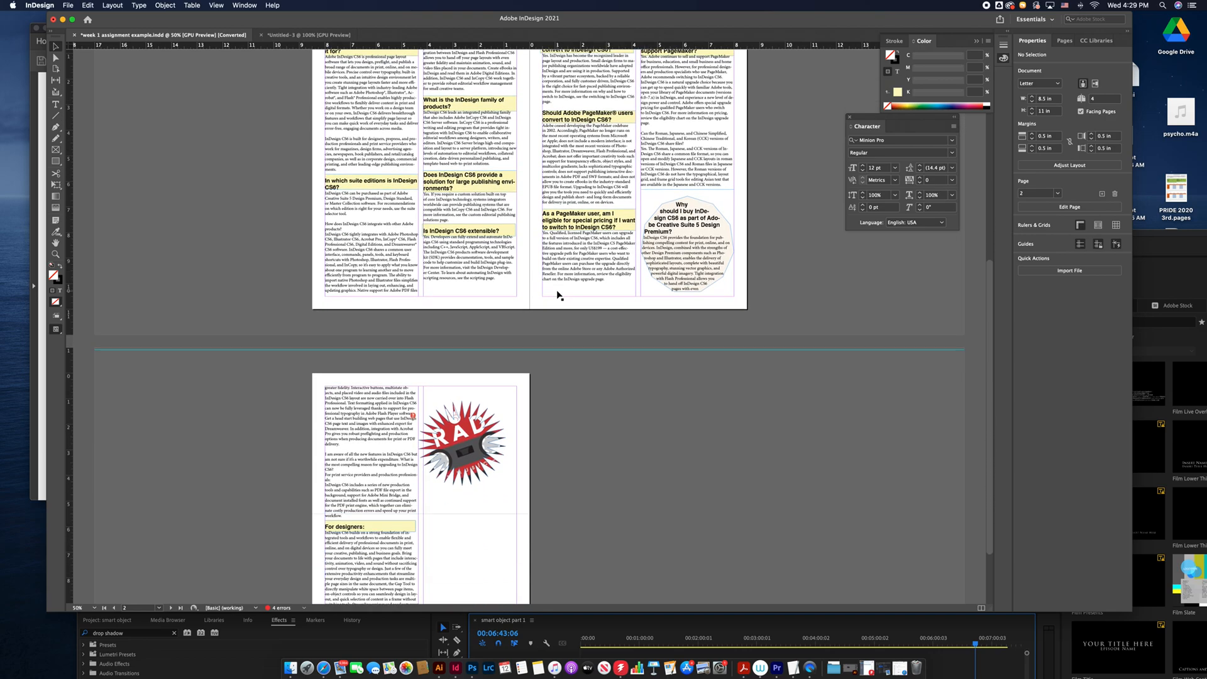
scroll(450, 349, "up", 3)
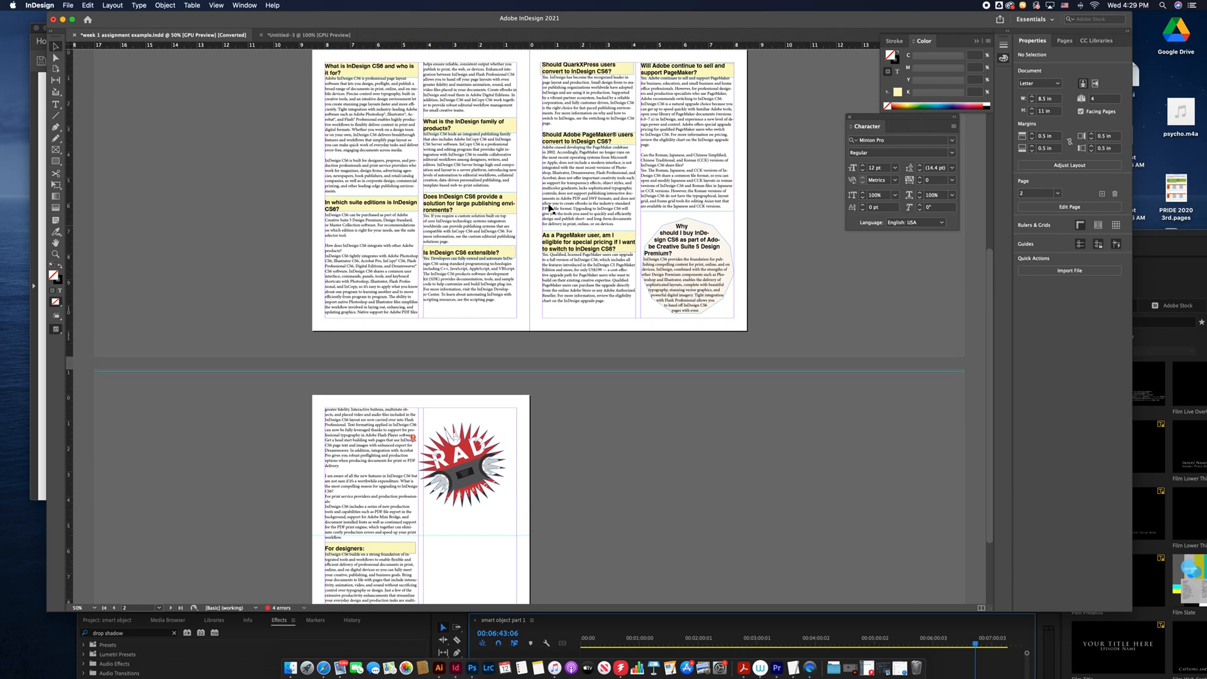
left_click(325, 37)
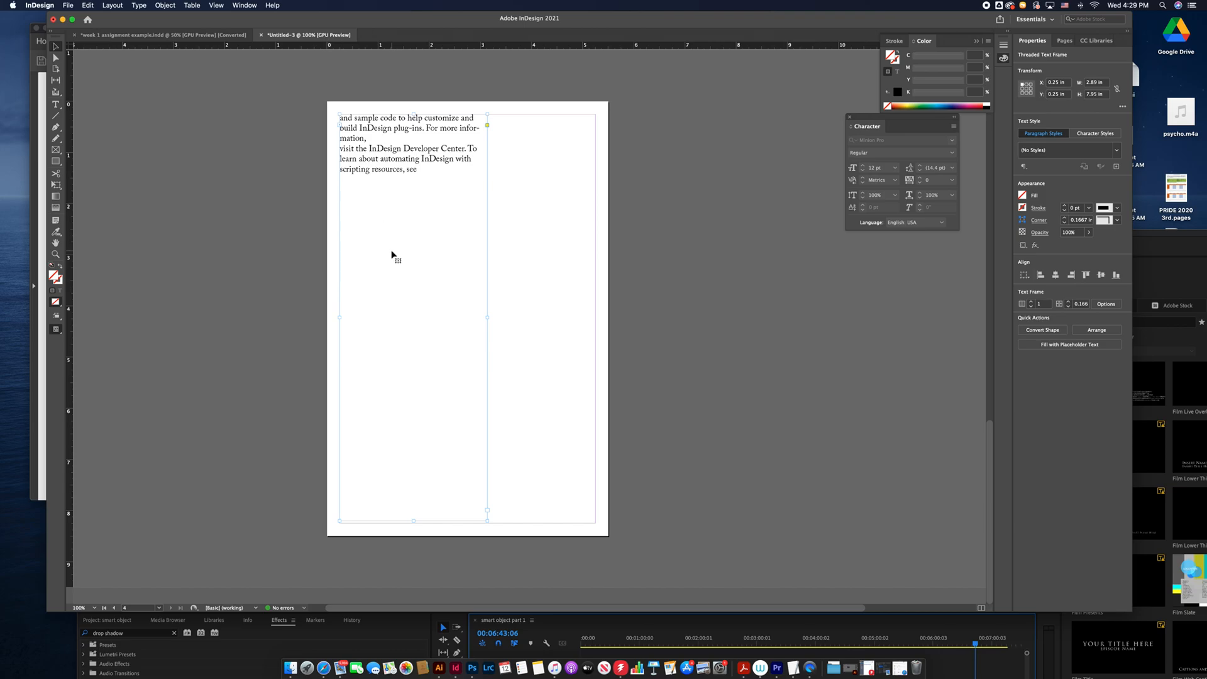
left_click(56, 162)
left_click(56, 173)
left_click(59, 155)
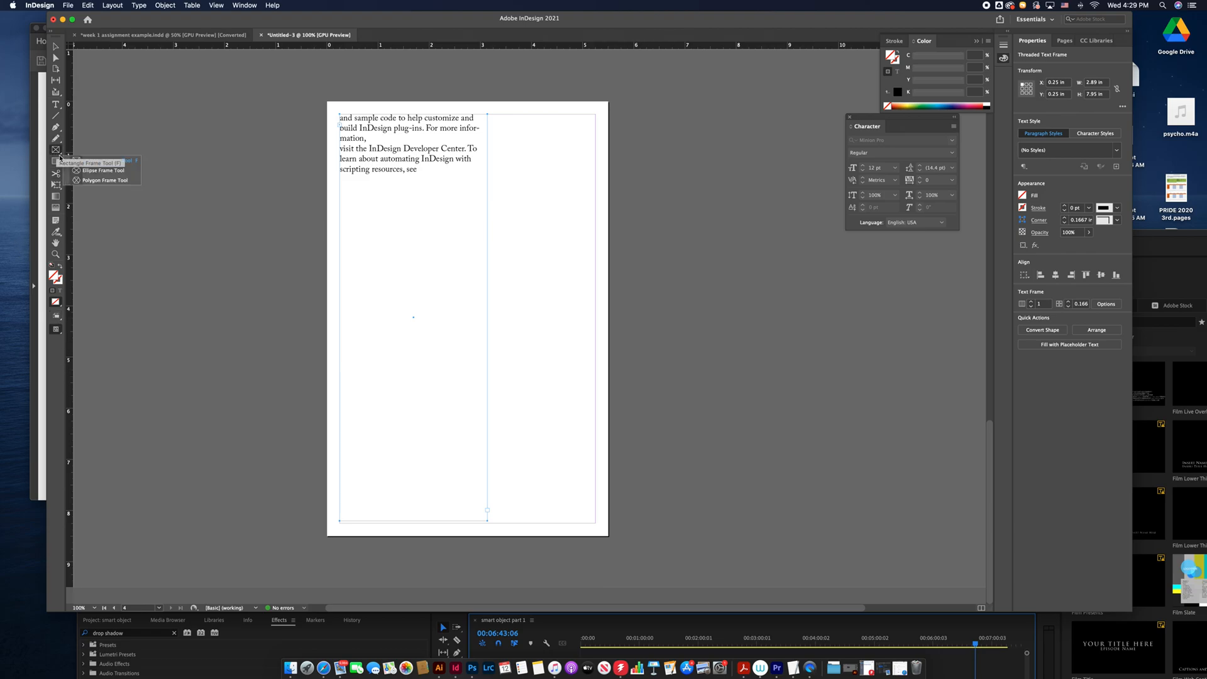
left_click(55, 164)
left_click(55, 163)
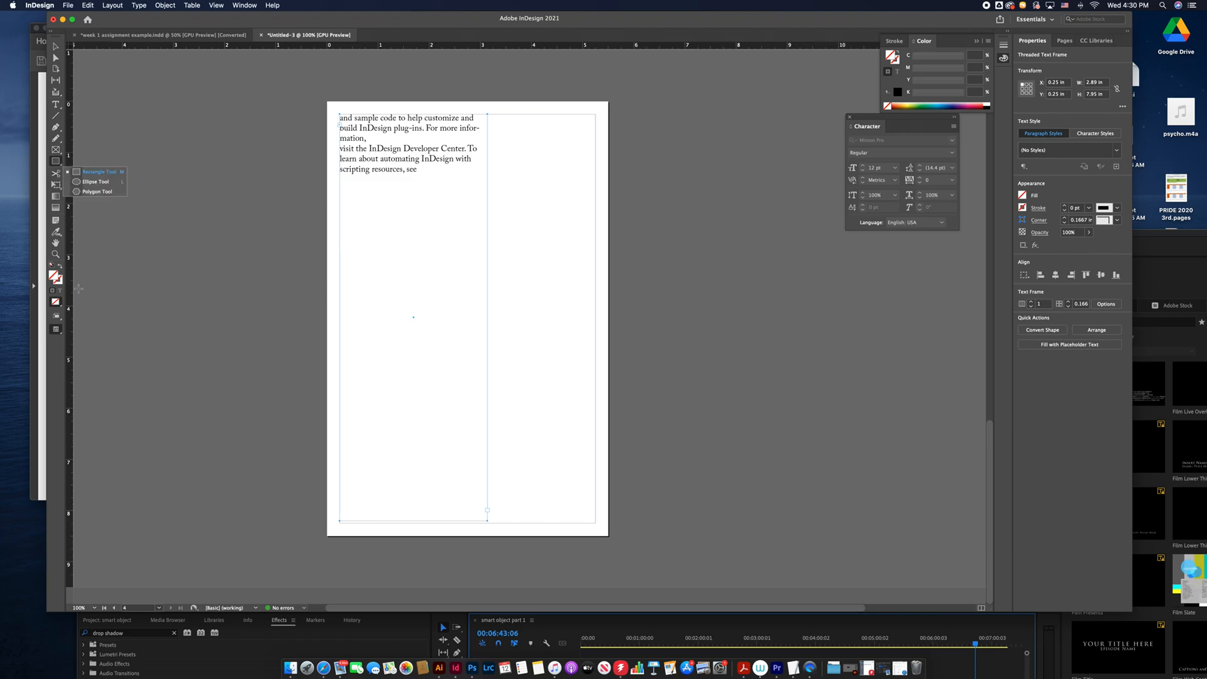
Switch the workspace to Advanced.
left_click(164, 5)
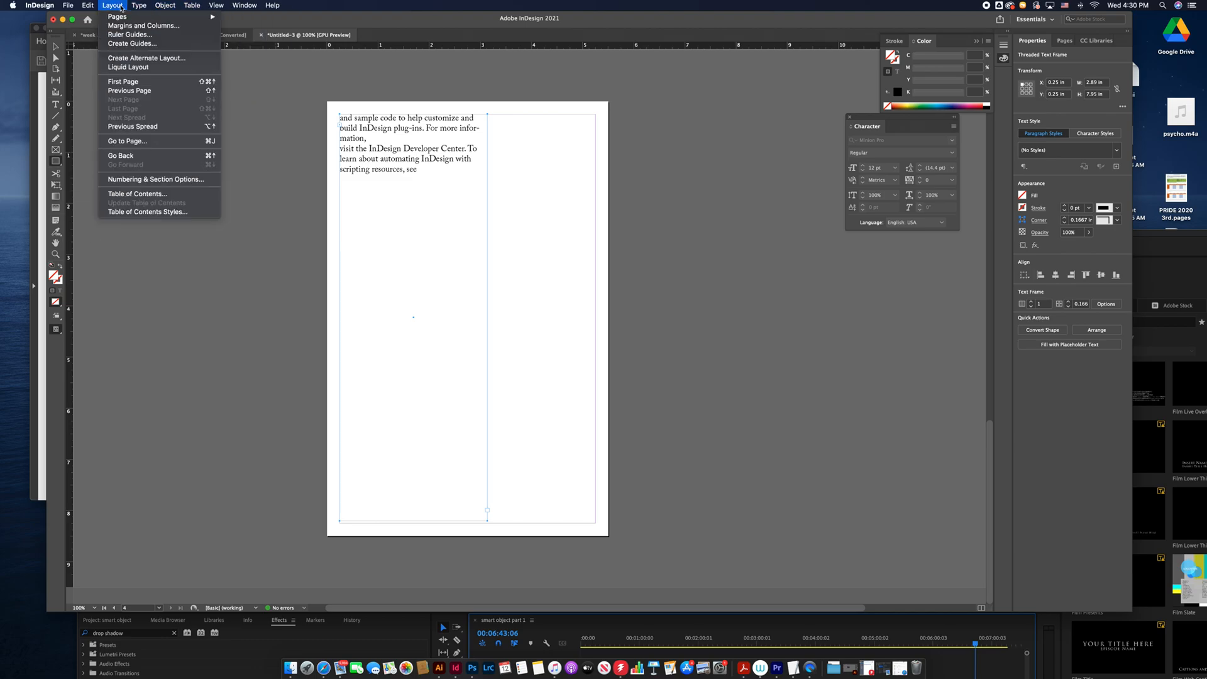
left_click(192, 5)
left_click(242, 6)
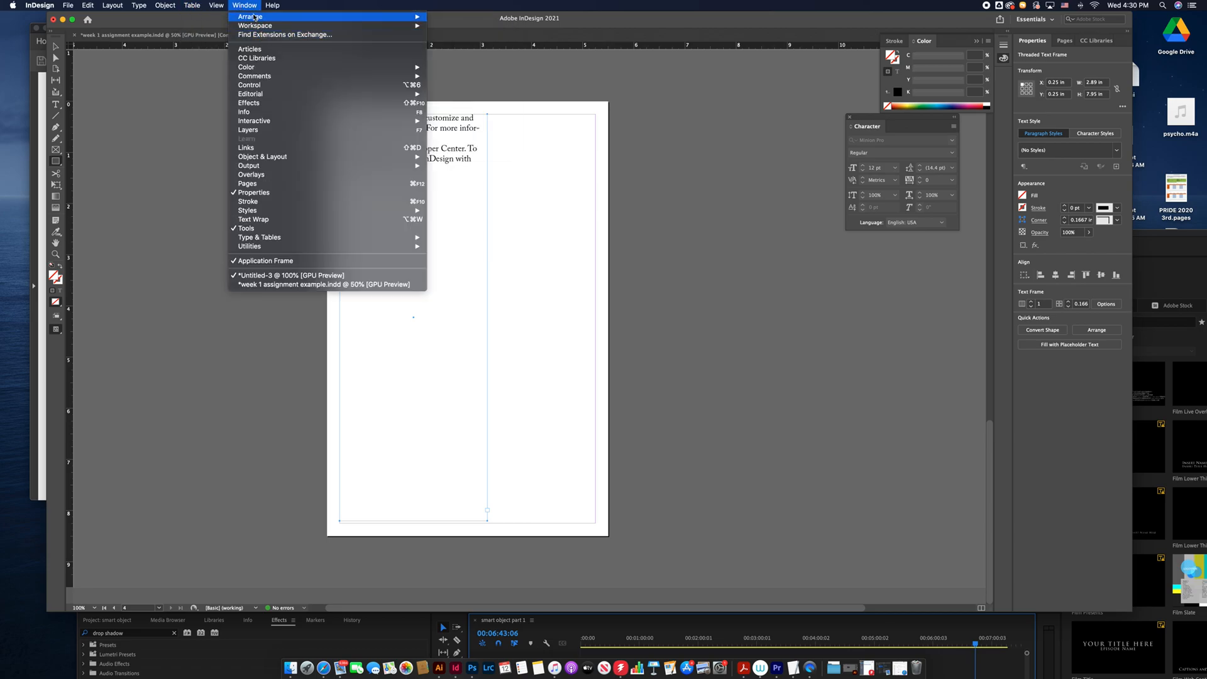
mouse_move(253, 17)
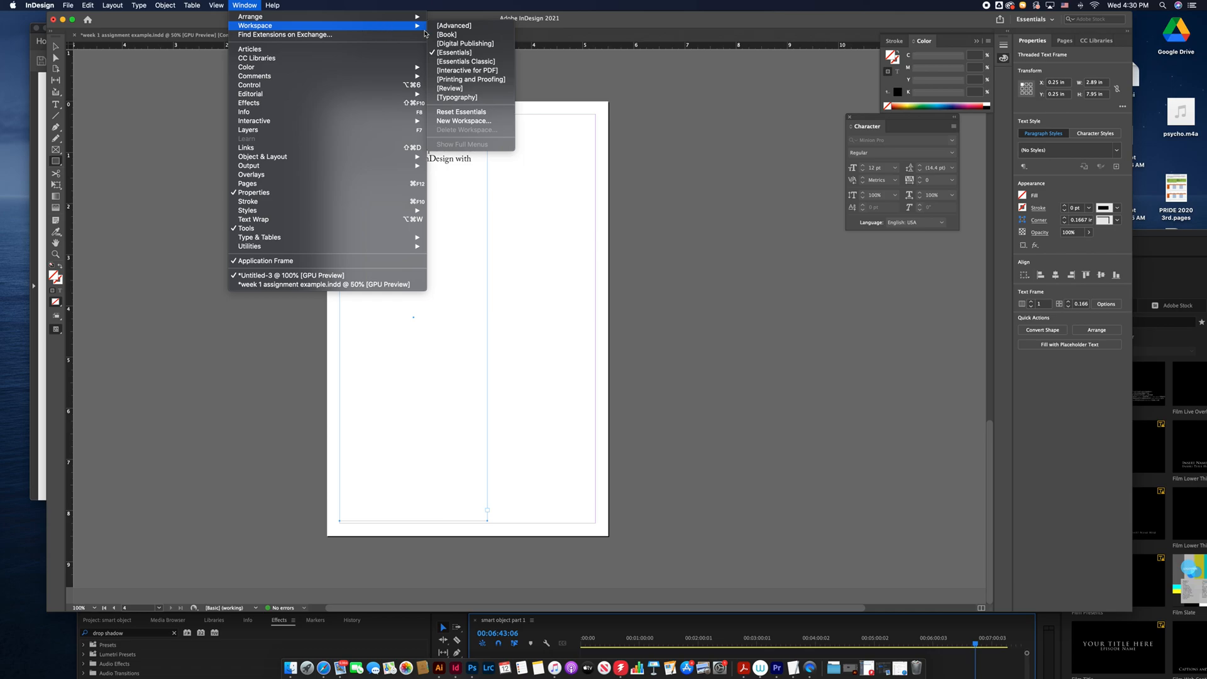
left_click(454, 25)
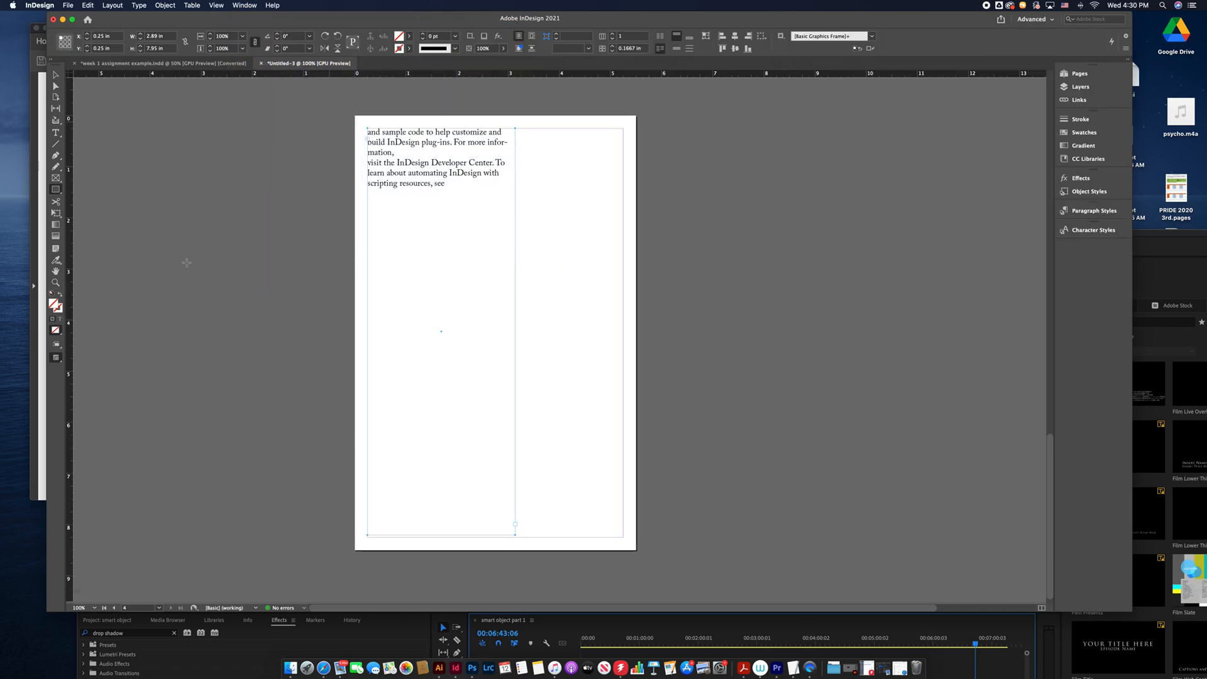
Activate the Polygon tool for drawing on the last page.
left_click(59, 192)
left_click(59, 191)
left_click(61, 182)
left_click(56, 190)
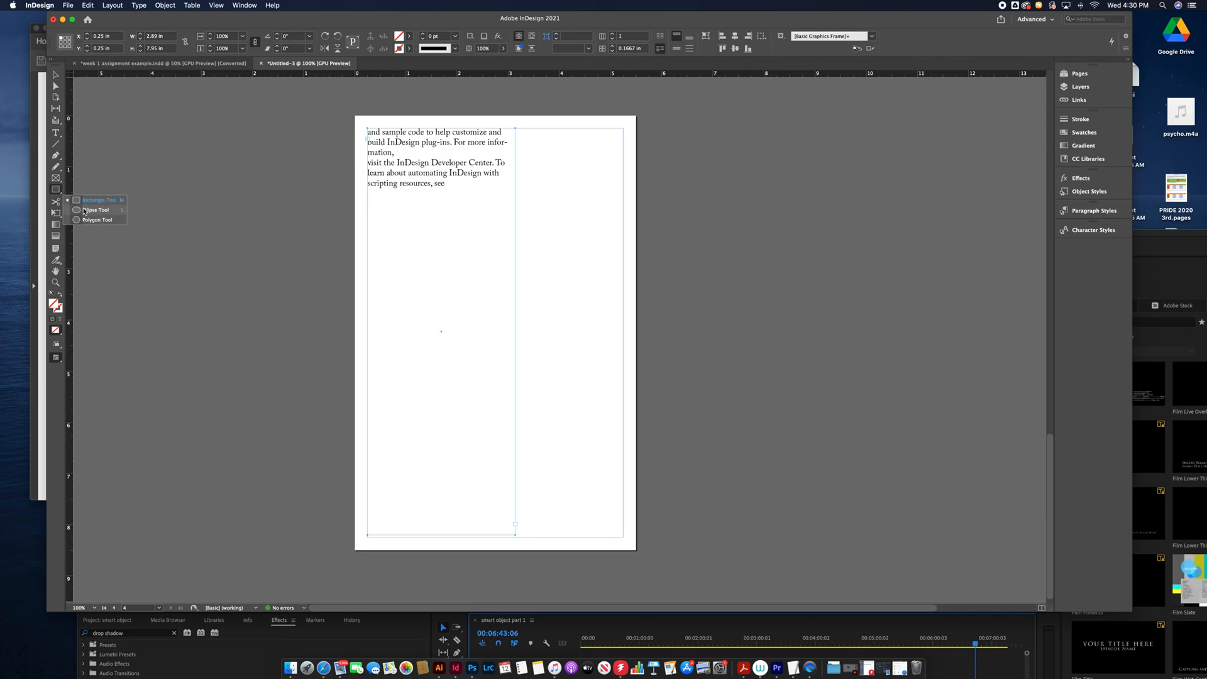
left_click(85, 220)
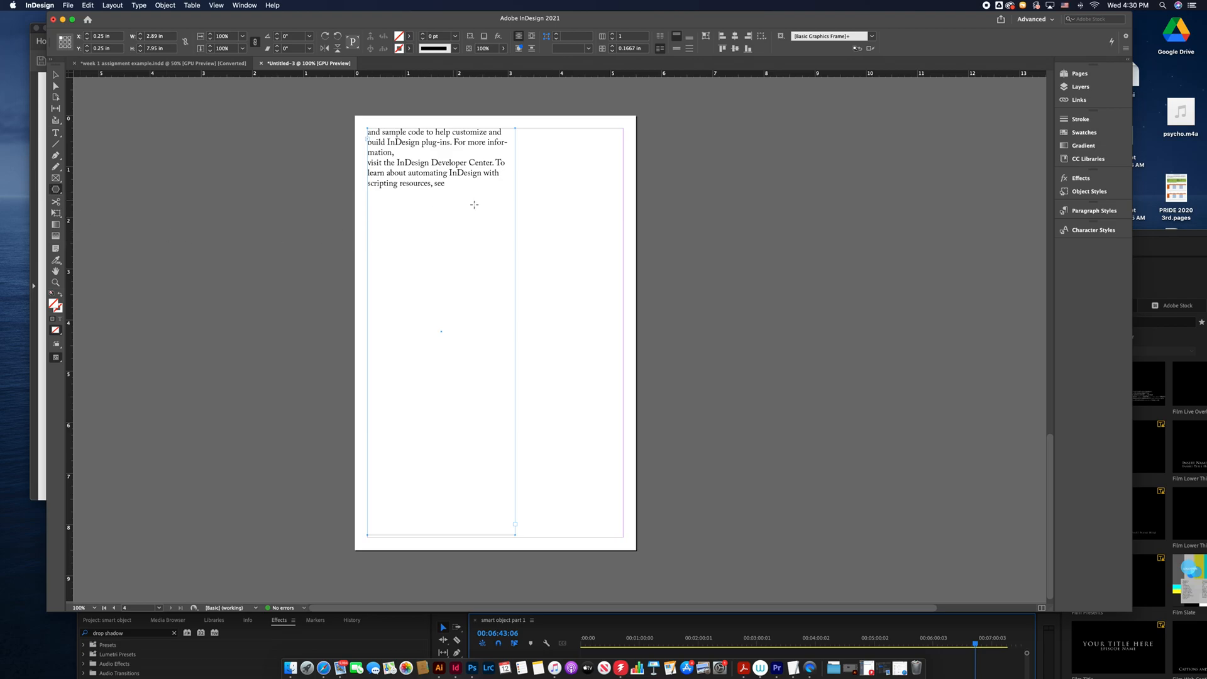
Try a 20-sided star polygon, 2.85 in wide and 2.59 in high, beside the last page's text, and delete it.
left_click(560, 224)
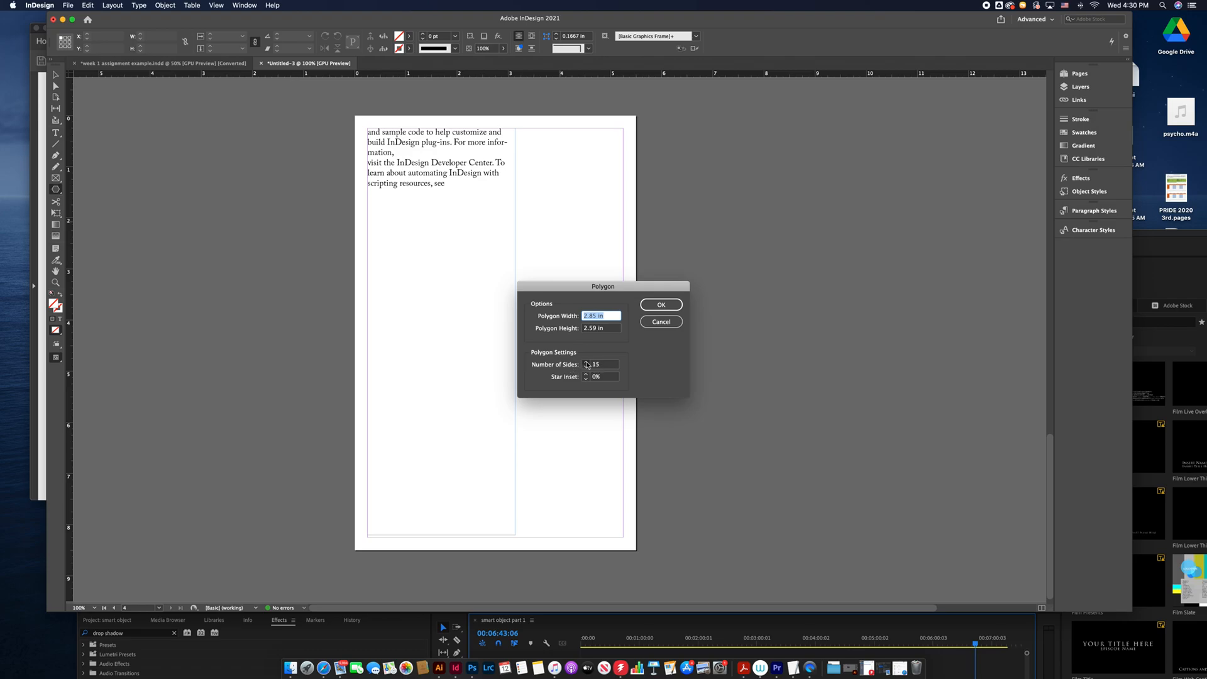
left_click(586, 374)
left_click(586, 375)
left_click(586, 375)
left_click(683, 303)
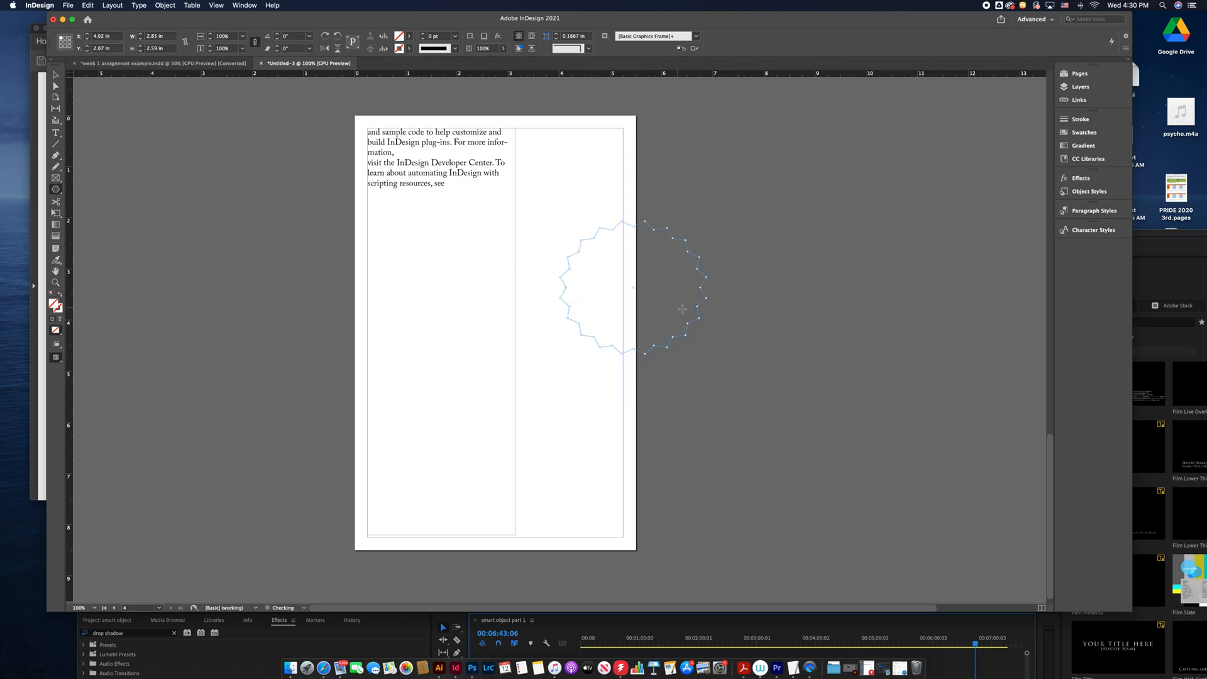
key("Delete")
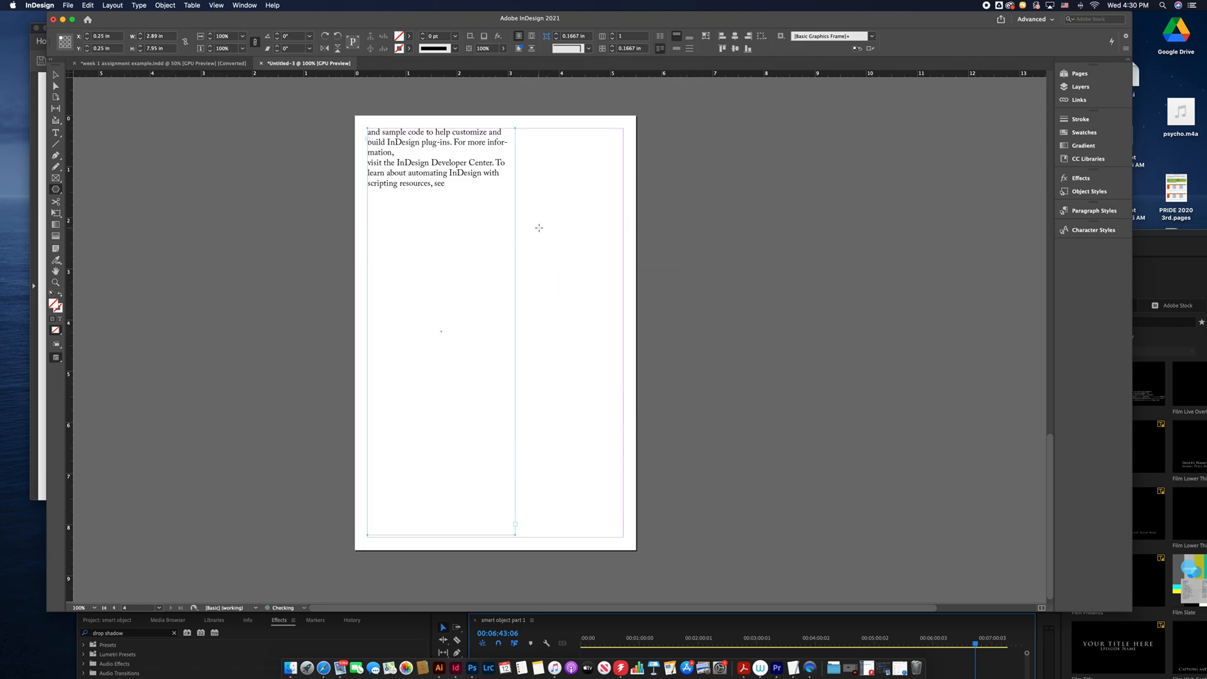
Create a 20-sided star 2.85 in wide and 2.59 in high with a 17% inset, and move it onto the last page.
left_click(539, 227)
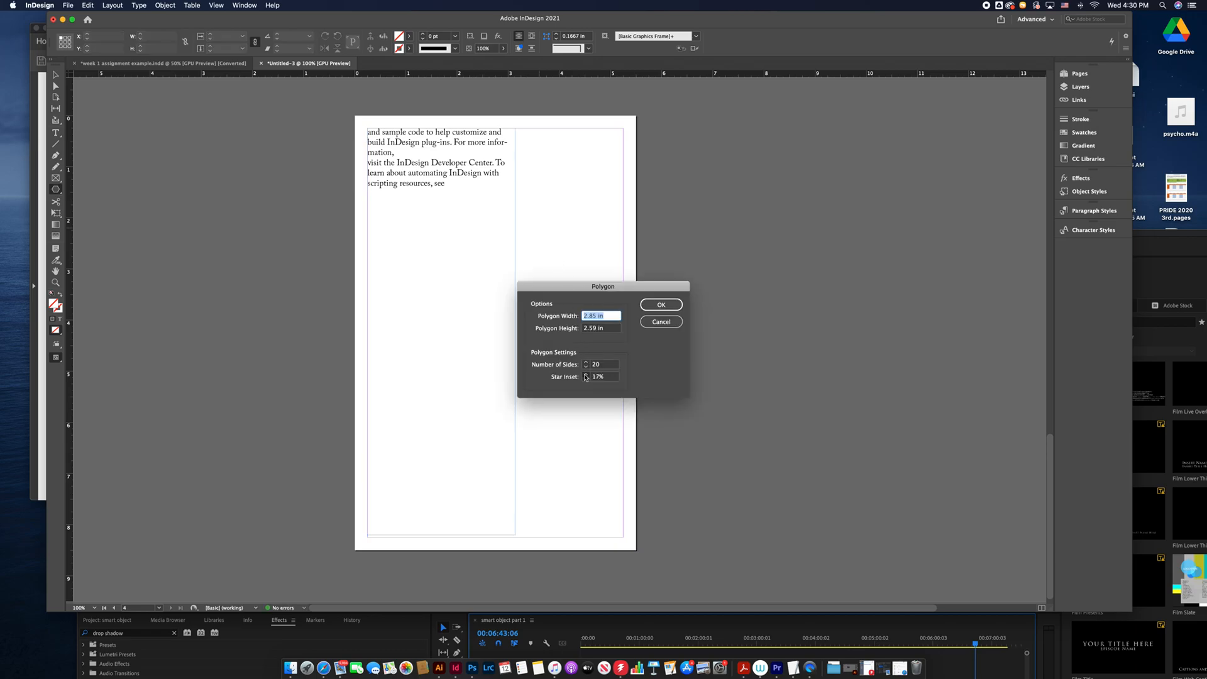
left_click(661, 305)
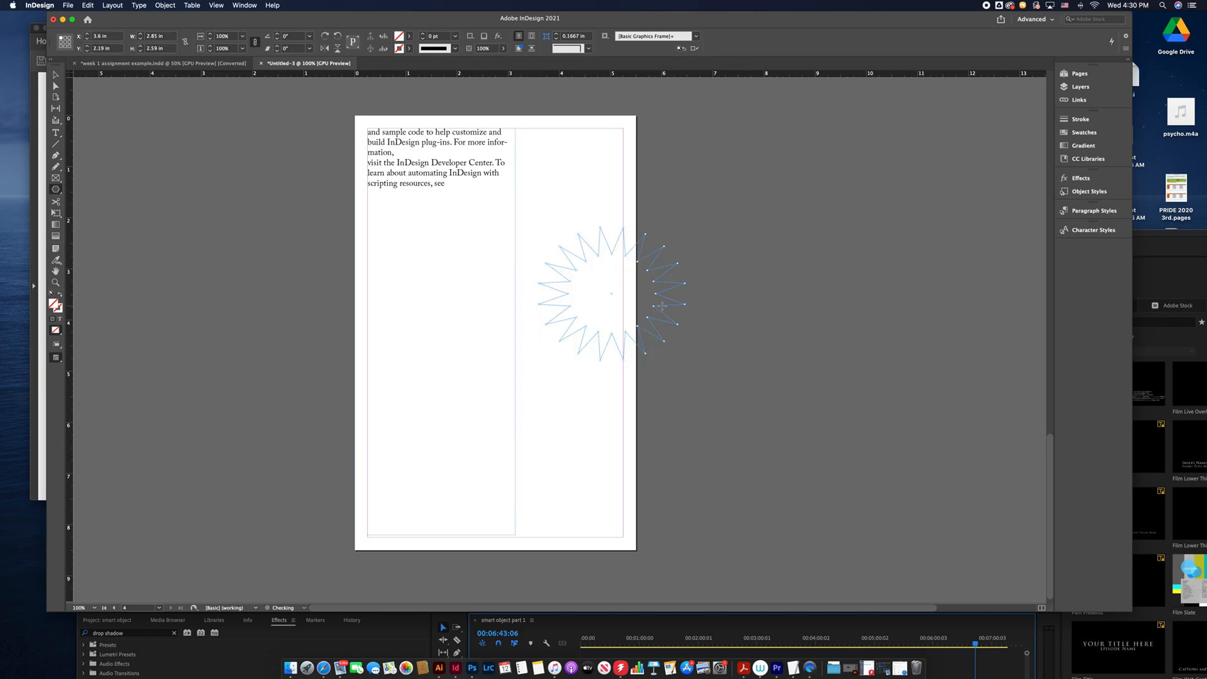
left_click(56, 75)
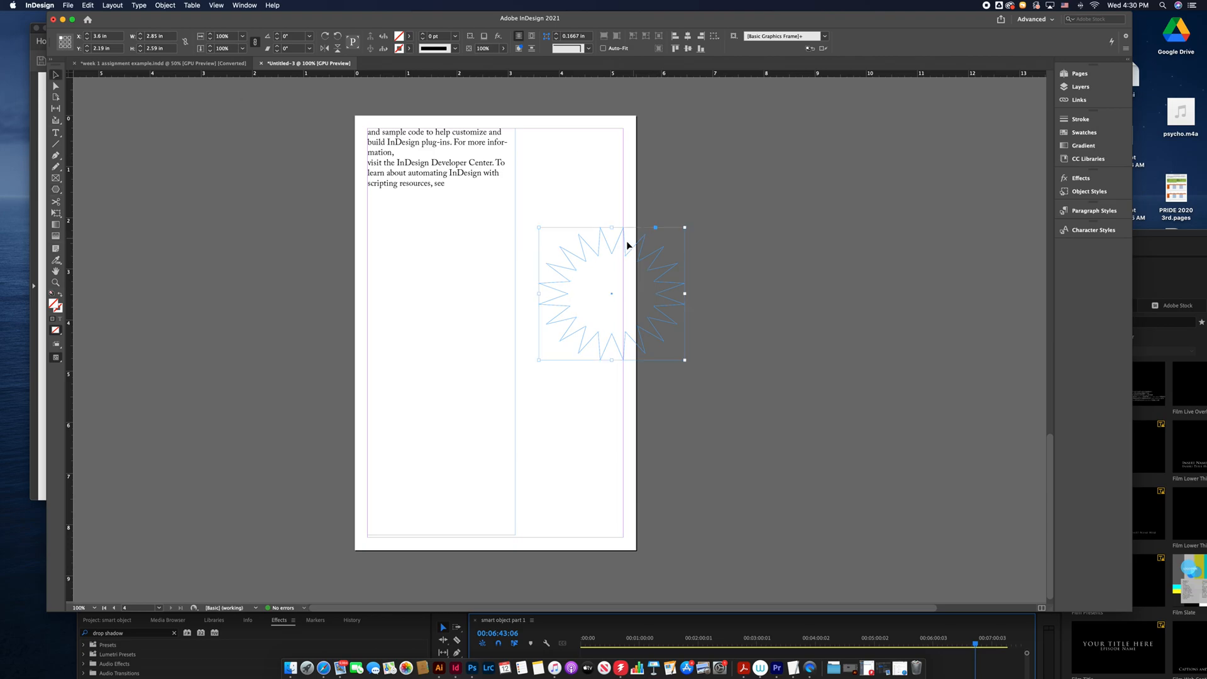
left_click(786, 255)
left_click(671, 288)
left_click_drag(675, 287, 619, 271)
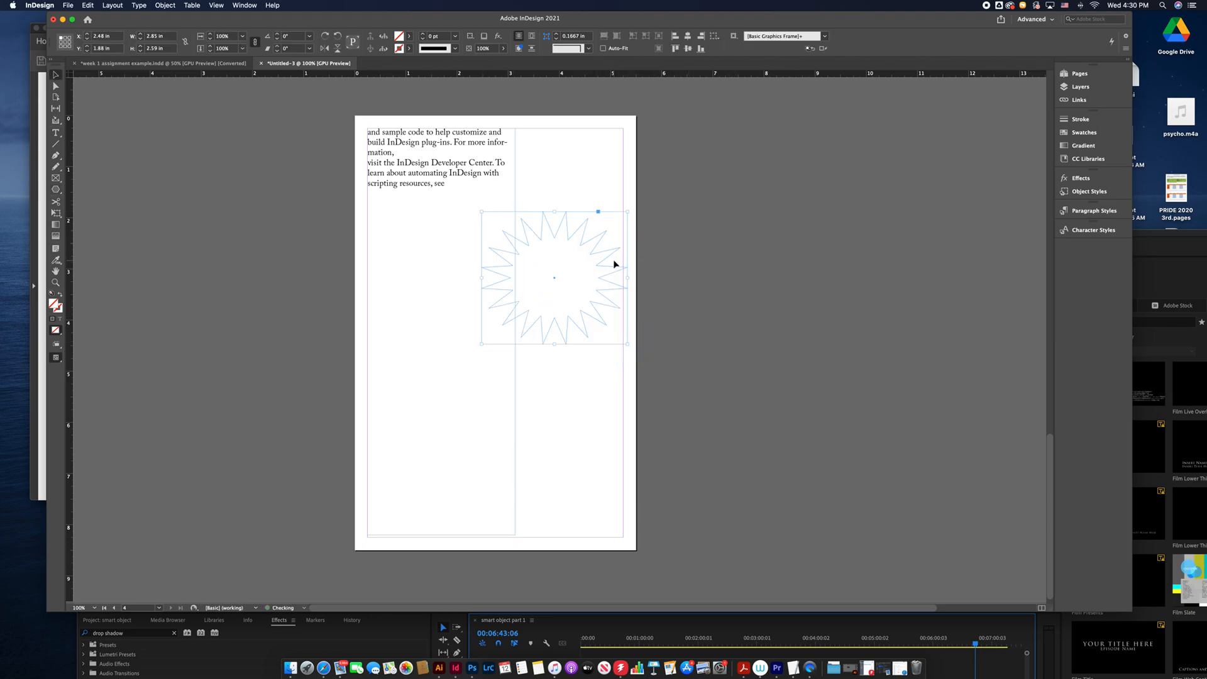
Resize the star to about 2.35 in wide and 2.86 in high, and reposition it inside the page's outer margin.
left_click_drag(482, 277, 508, 277)
left_click_drag(568, 212, 568, 198)
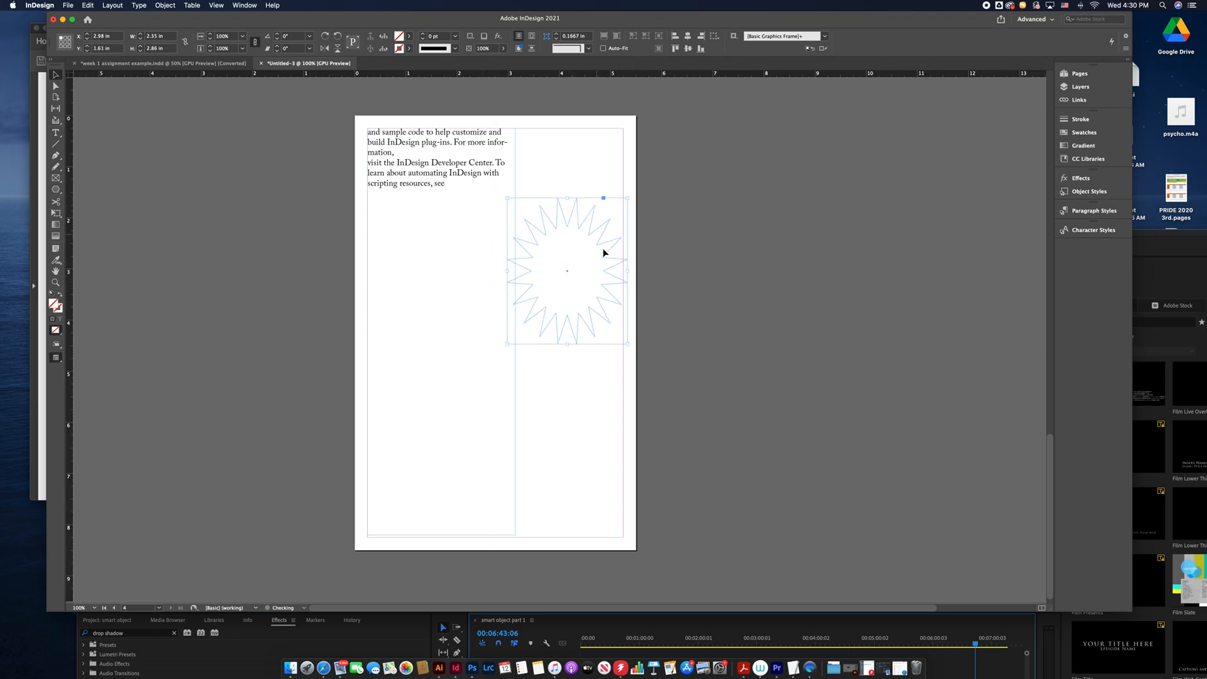
left_click_drag(618, 269, 612, 274)
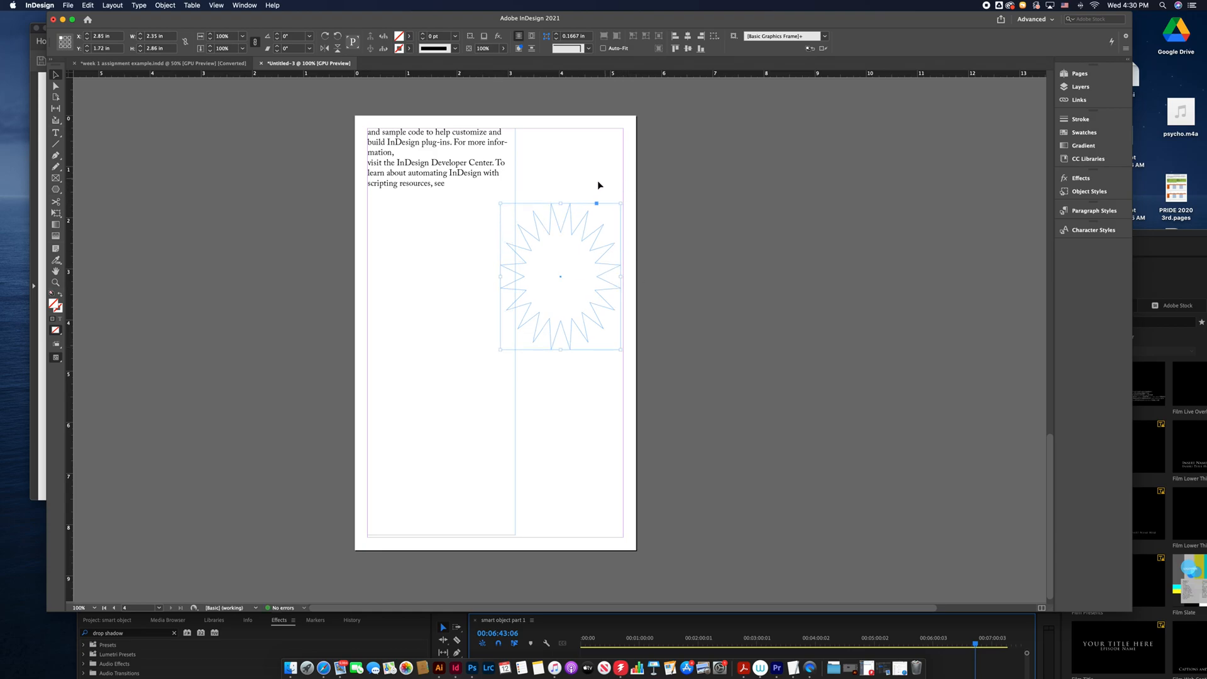
left_click(770, 206)
scroll(614, 269, "right", 1)
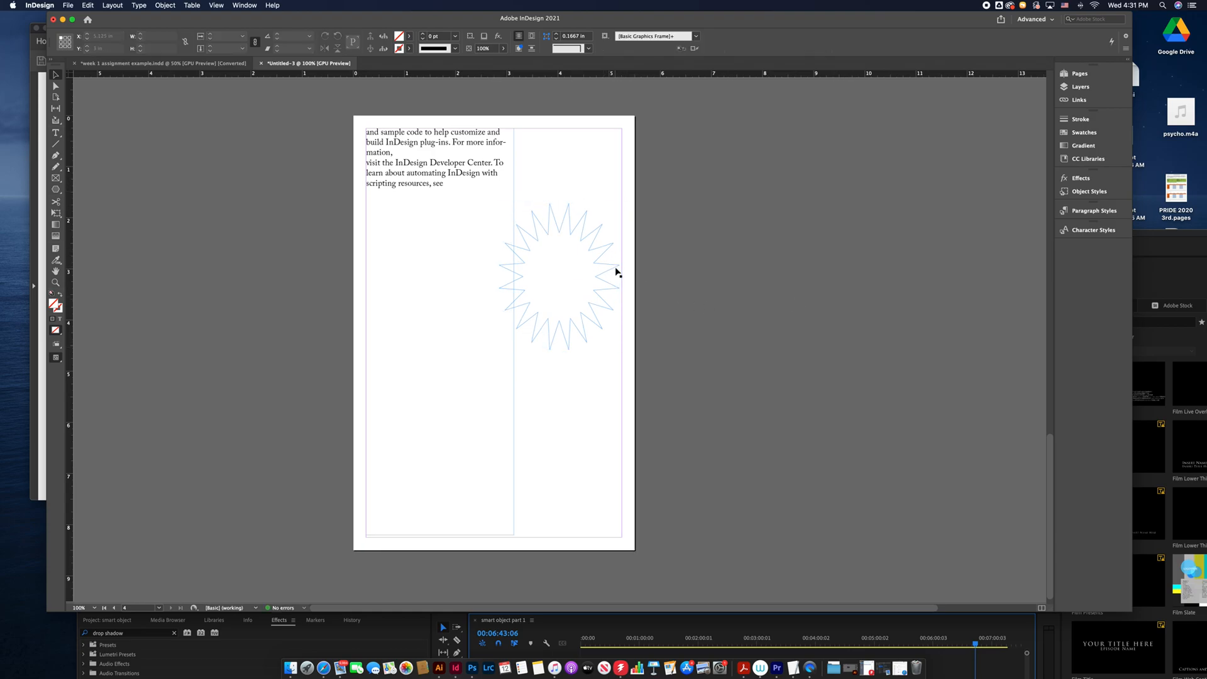
Place the image totally rad dino.jpg from the week 1 folder inside the star.
left_click(585, 236)
left_click(68, 5)
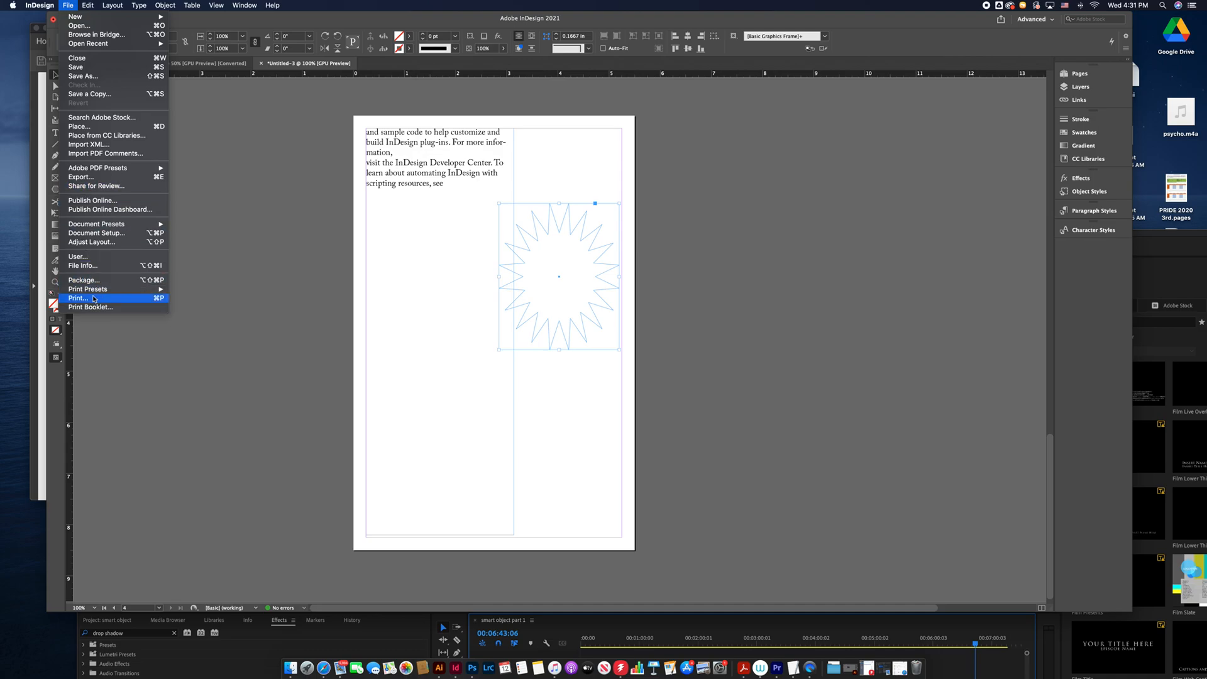
left_click(92, 127)
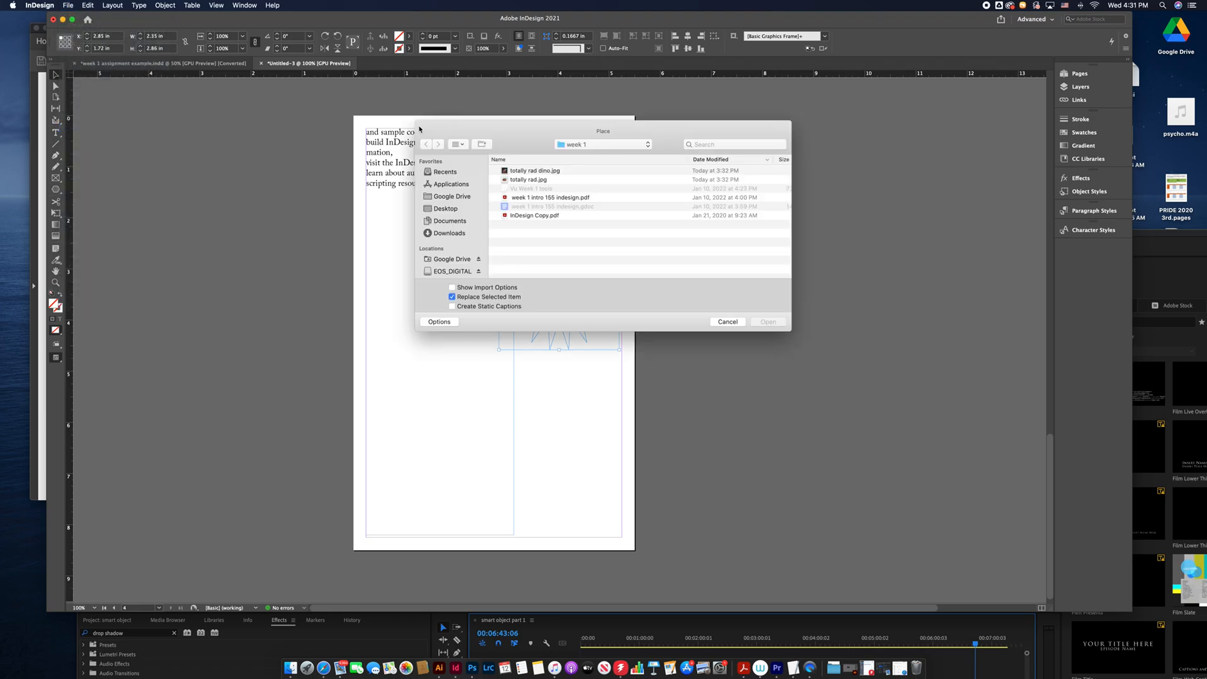
left_click(518, 172)
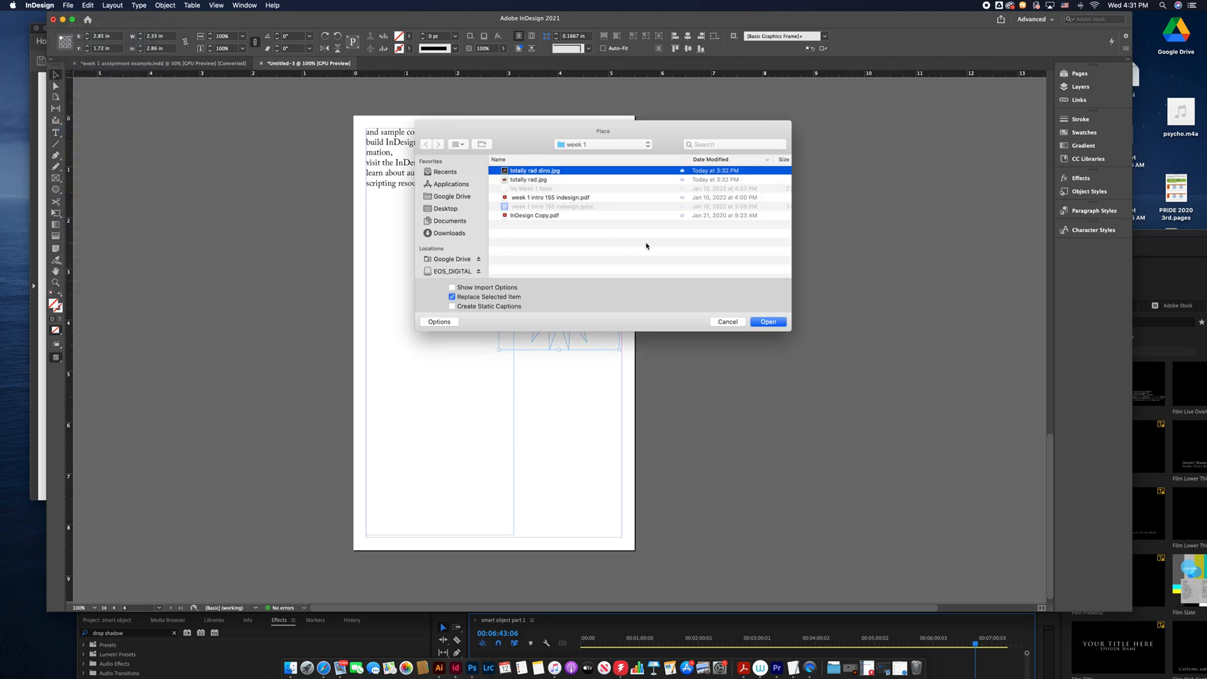
left_click(771, 322)
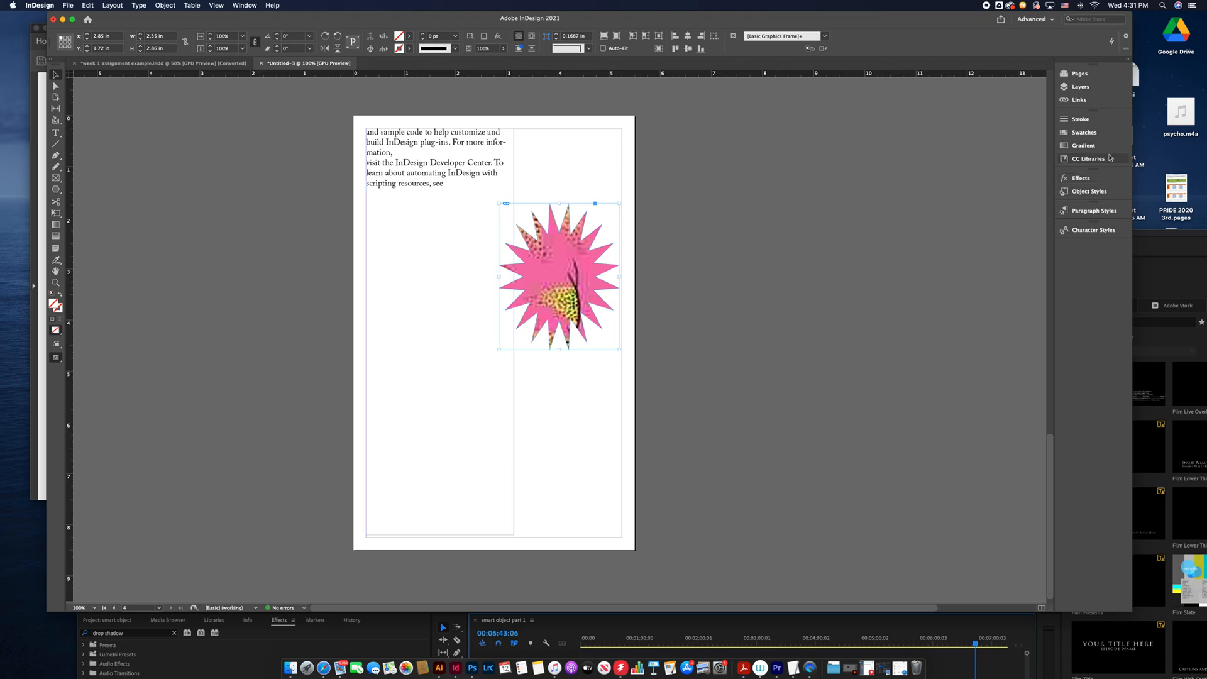
Switch to the Essentials Classic workspace and fill the star frame proportionally with the dinosaur image.
left_click(195, 6)
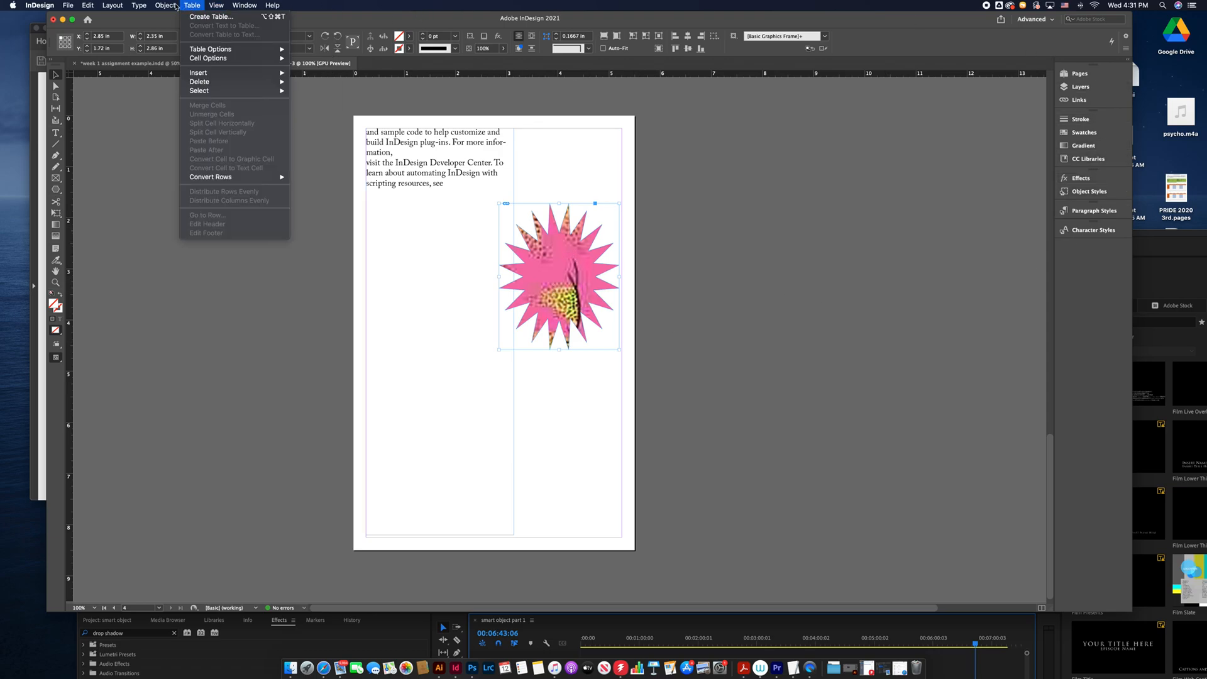
mouse_move(244, 5)
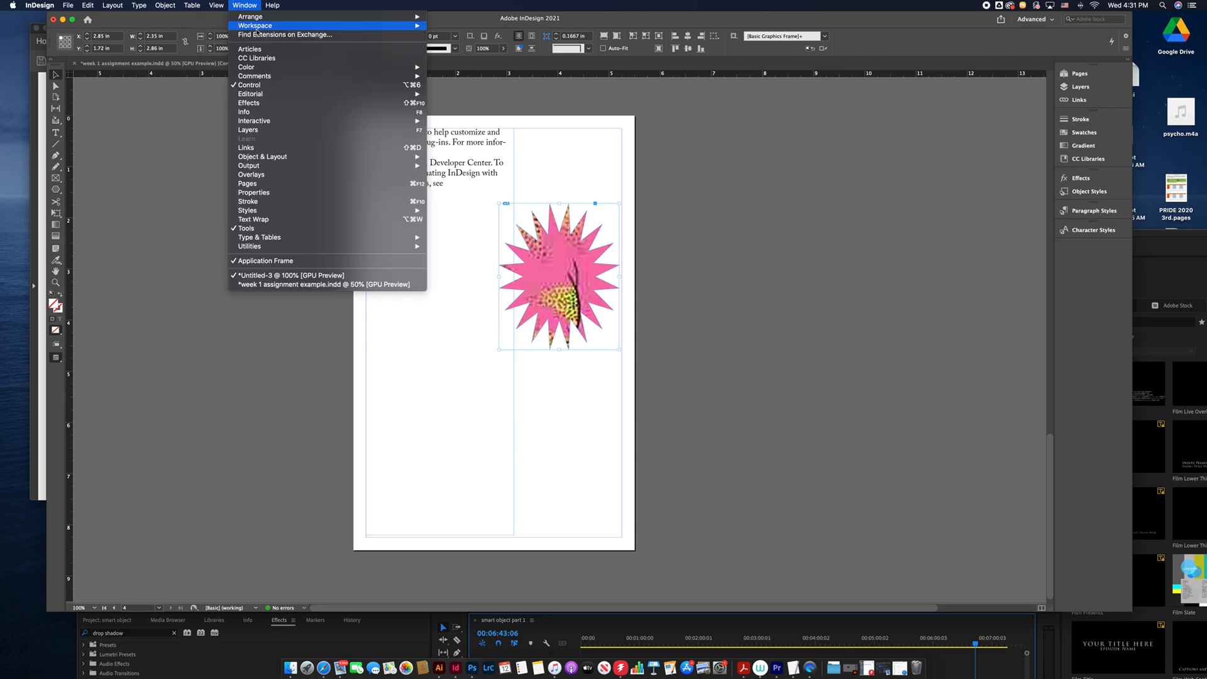
mouse_move(257, 26)
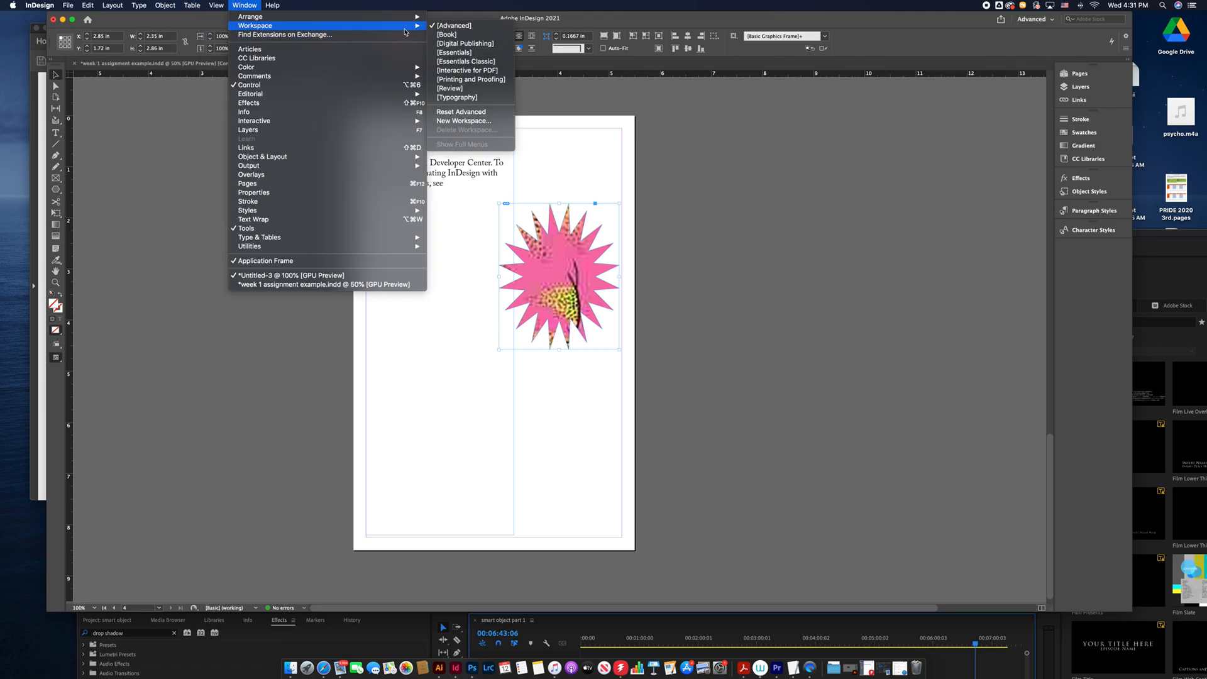
left_click(499, 63)
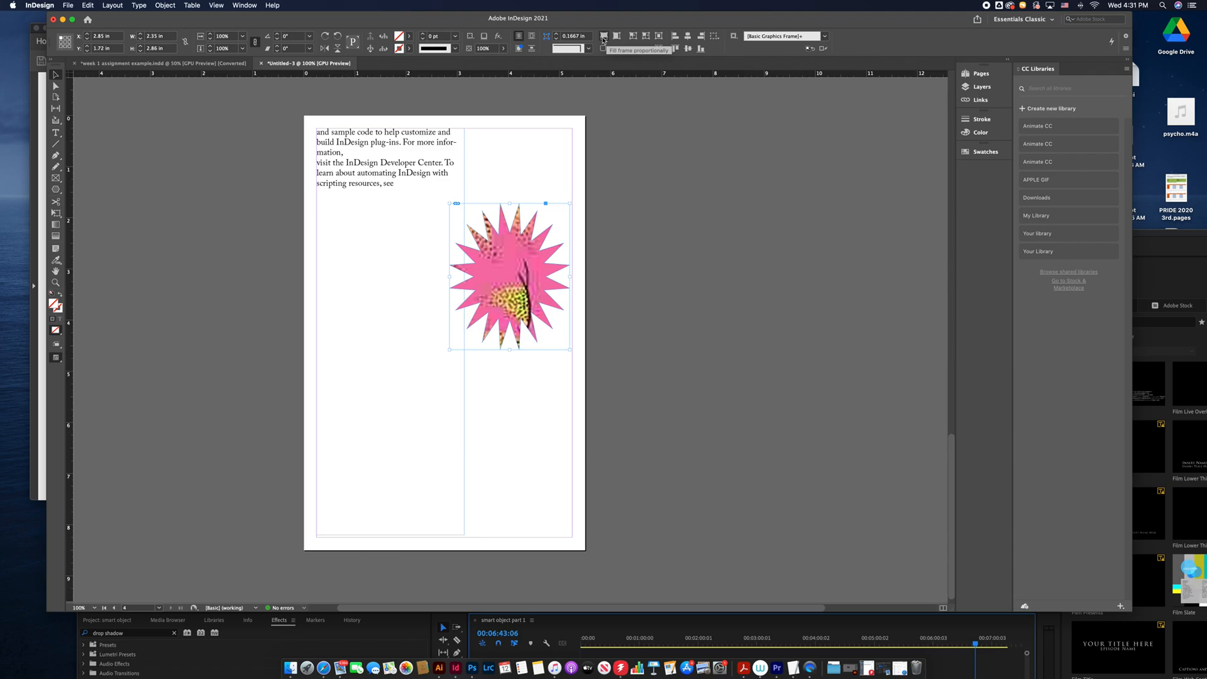
left_click(603, 38)
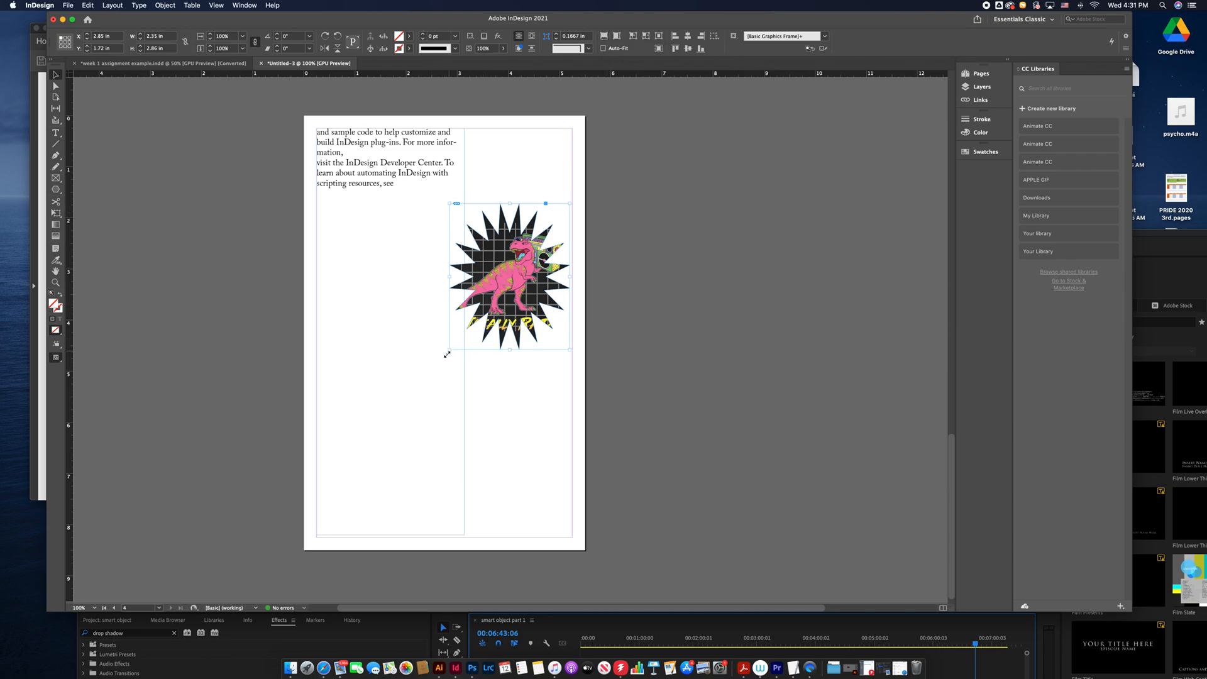
Enlarge the star frame to about 3 in wide and 3.6 in high, and reposition the artwork on the page.
left_click_drag(447, 355, 427, 380)
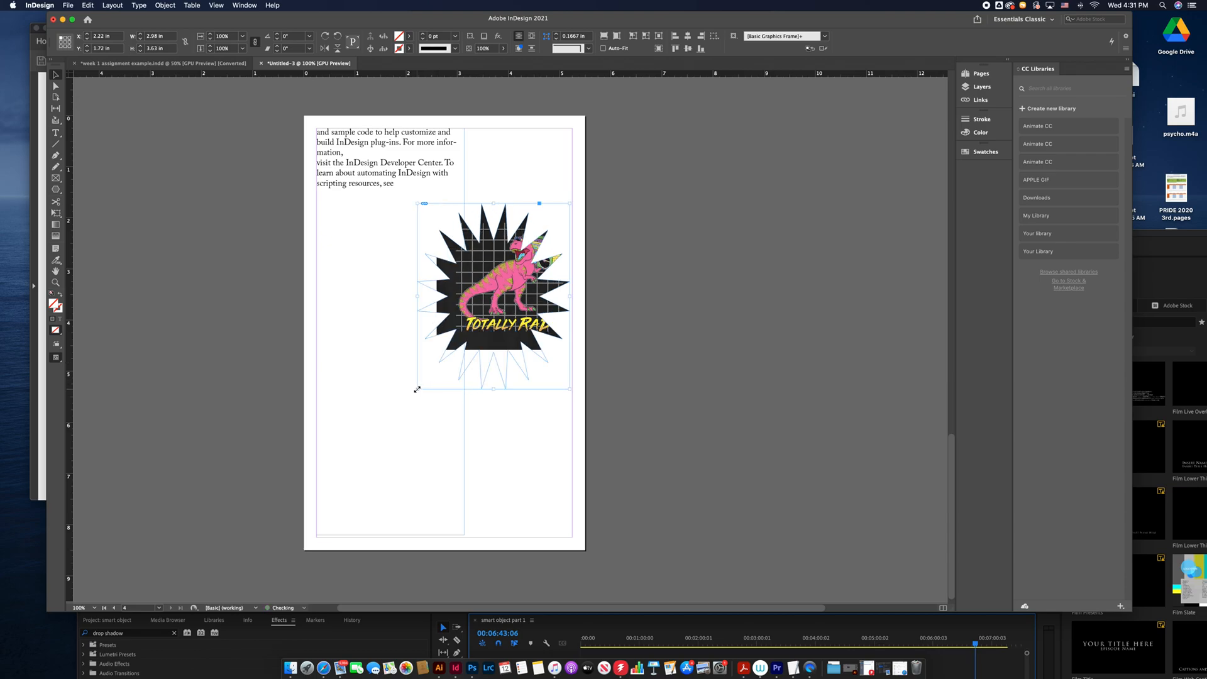
mouse_move(495, 337)
left_mouse_down()
mouse_move(503, 329)
mouse_move(489, 344)
left_mouse_up()
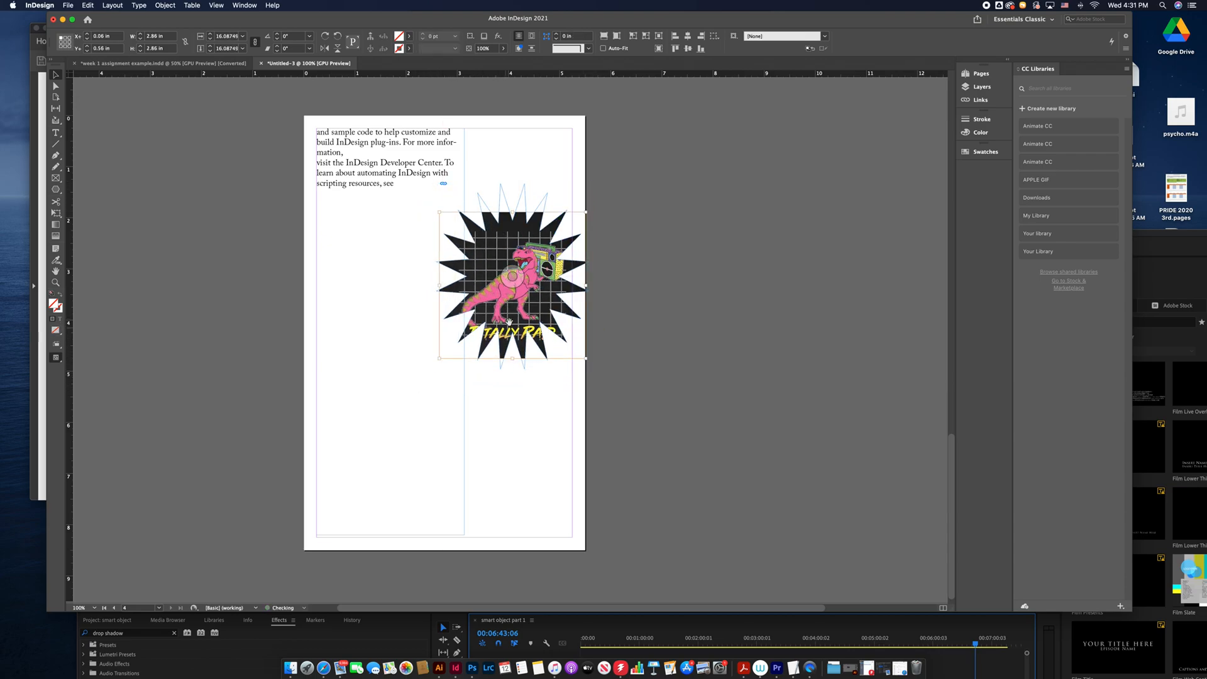
left_click(666, 301)
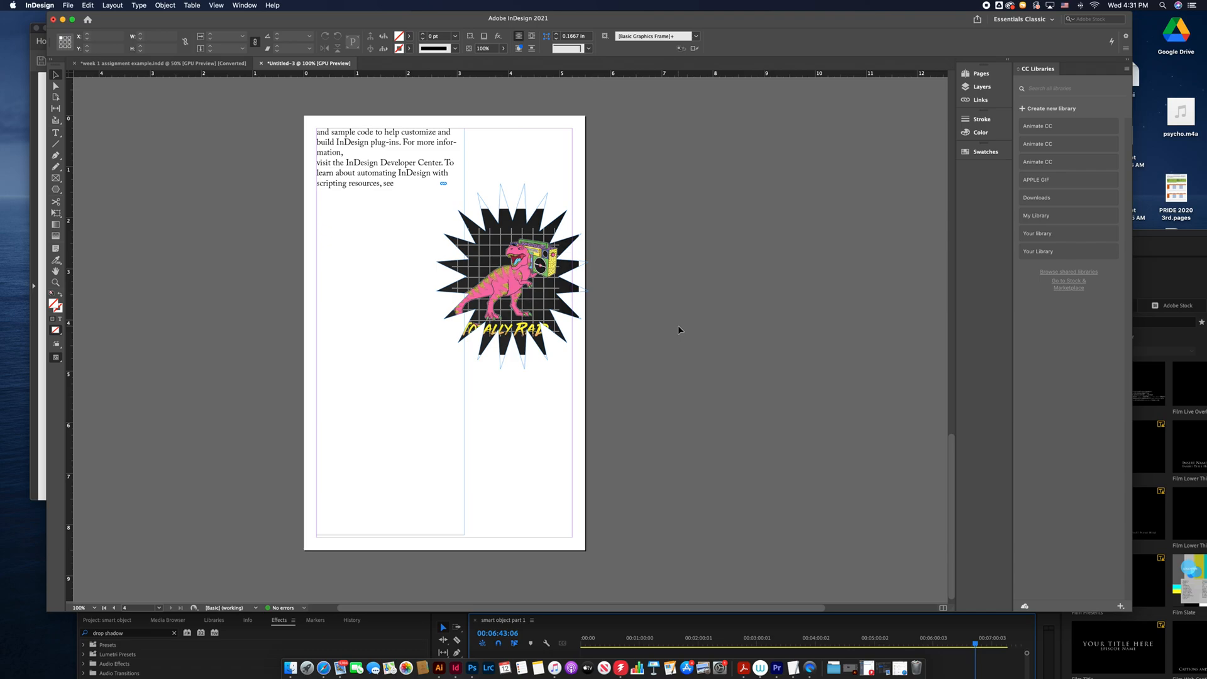
Review all the booklet's pages and compare their layout and highlighted headings with the week 1 assignment example.
key("super+minus")
key("super+minus")
key("super+minus")
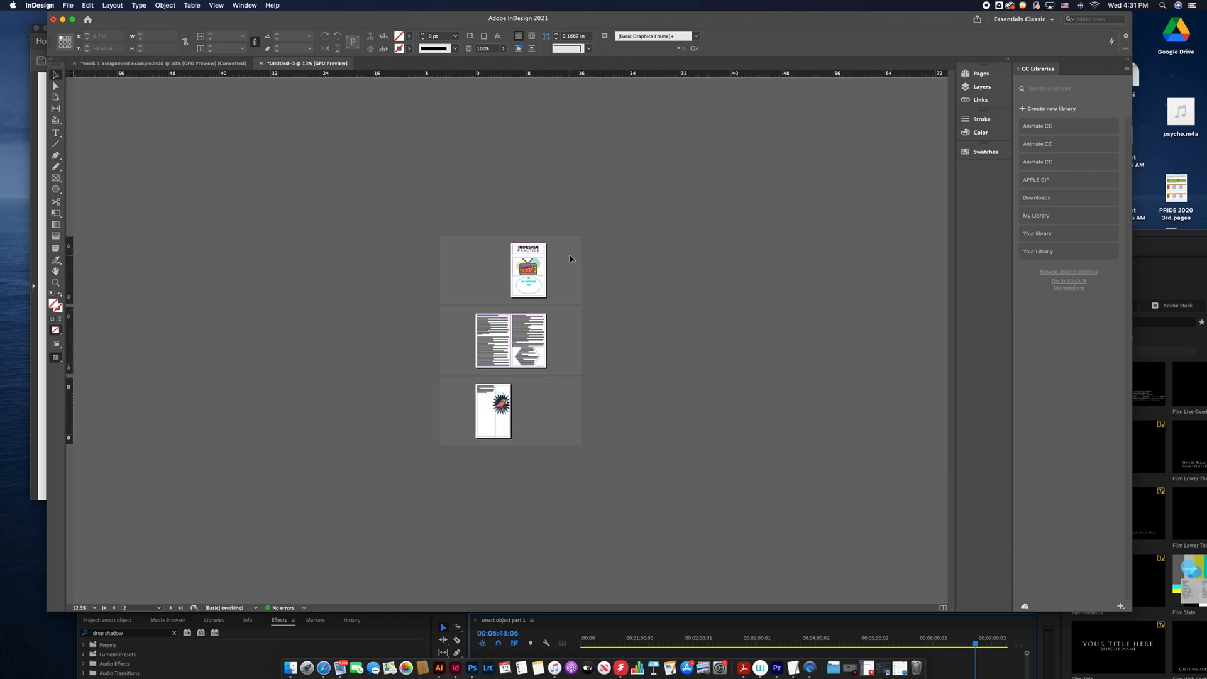
key("super+equal")
key("super+equal")
key("super+equal")
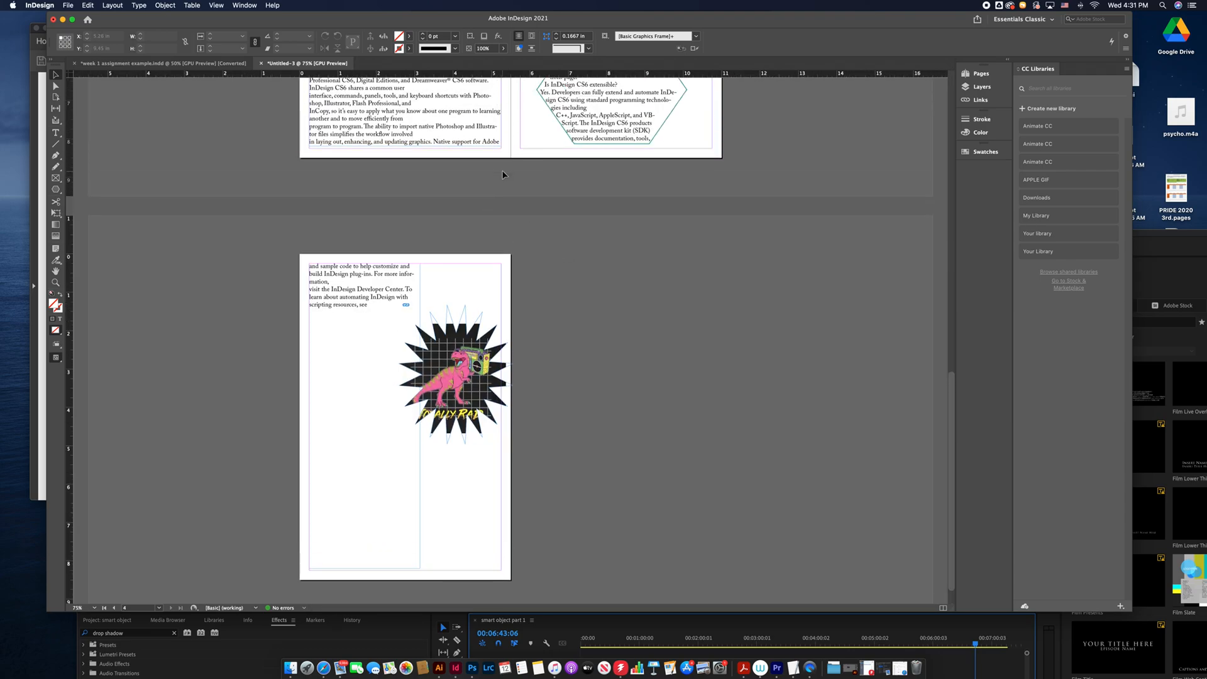
scroll(503, 175, "up", 5)
left_click(166, 63)
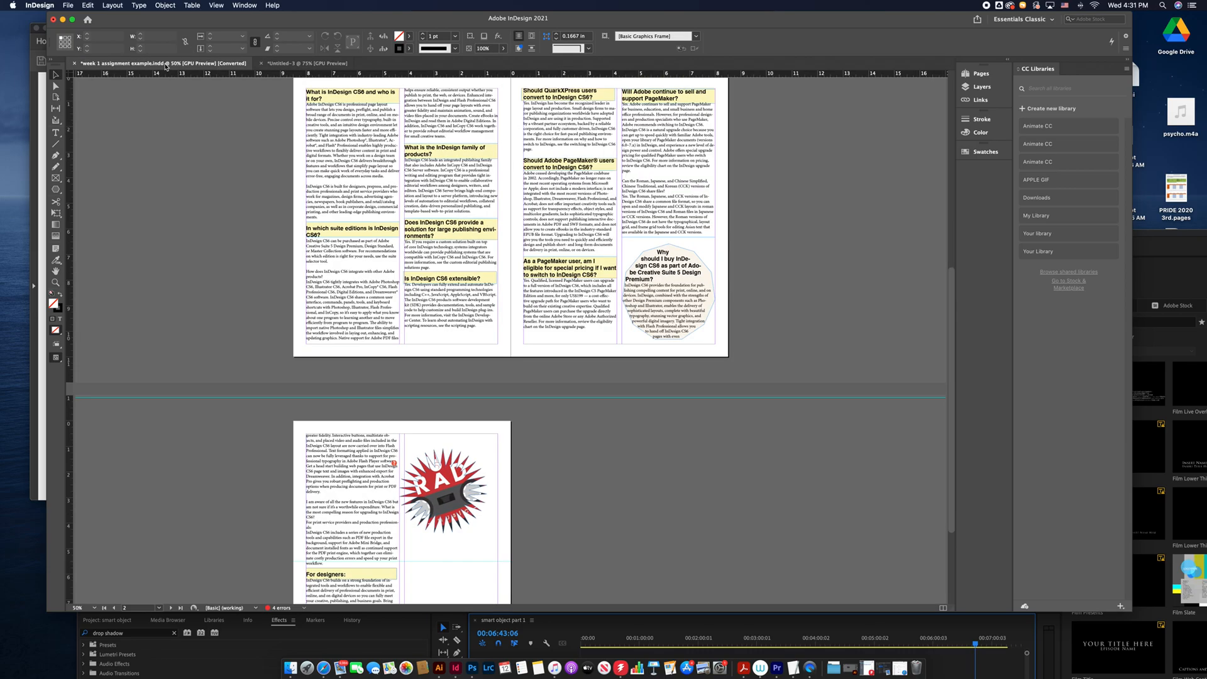
scroll(613, 248, "up", 5)
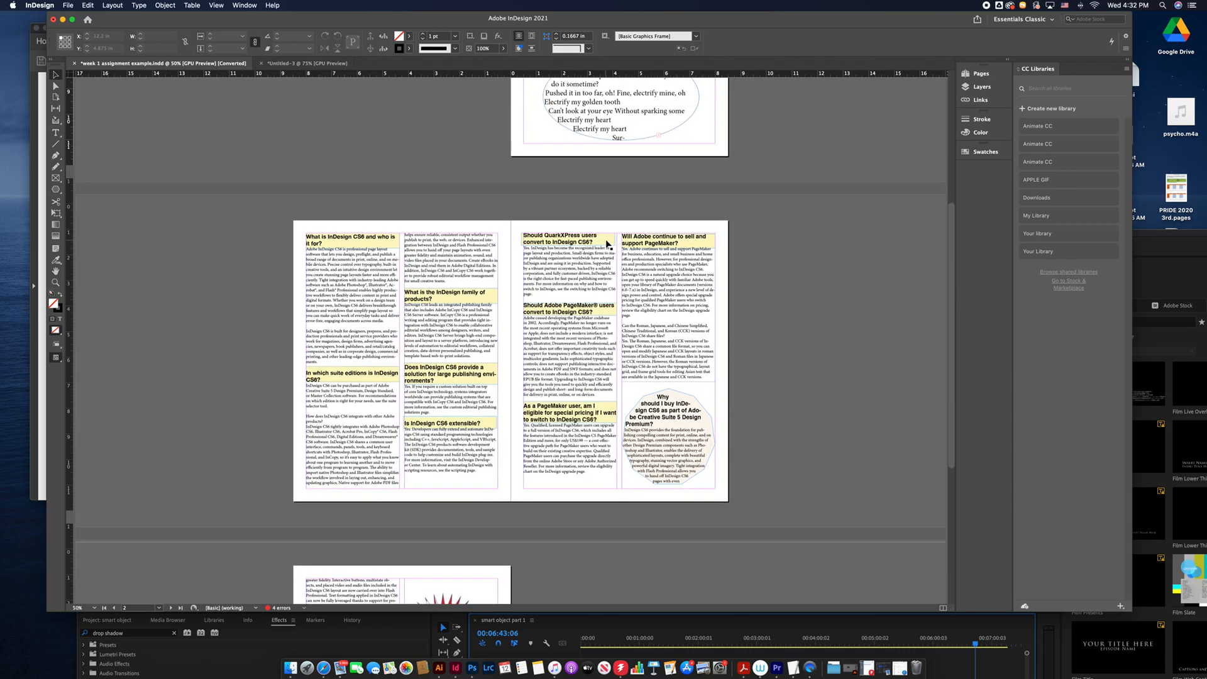
scroll(608, 245, "up", 2)
scroll(607, 245, "down", 5)
left_click(313, 64)
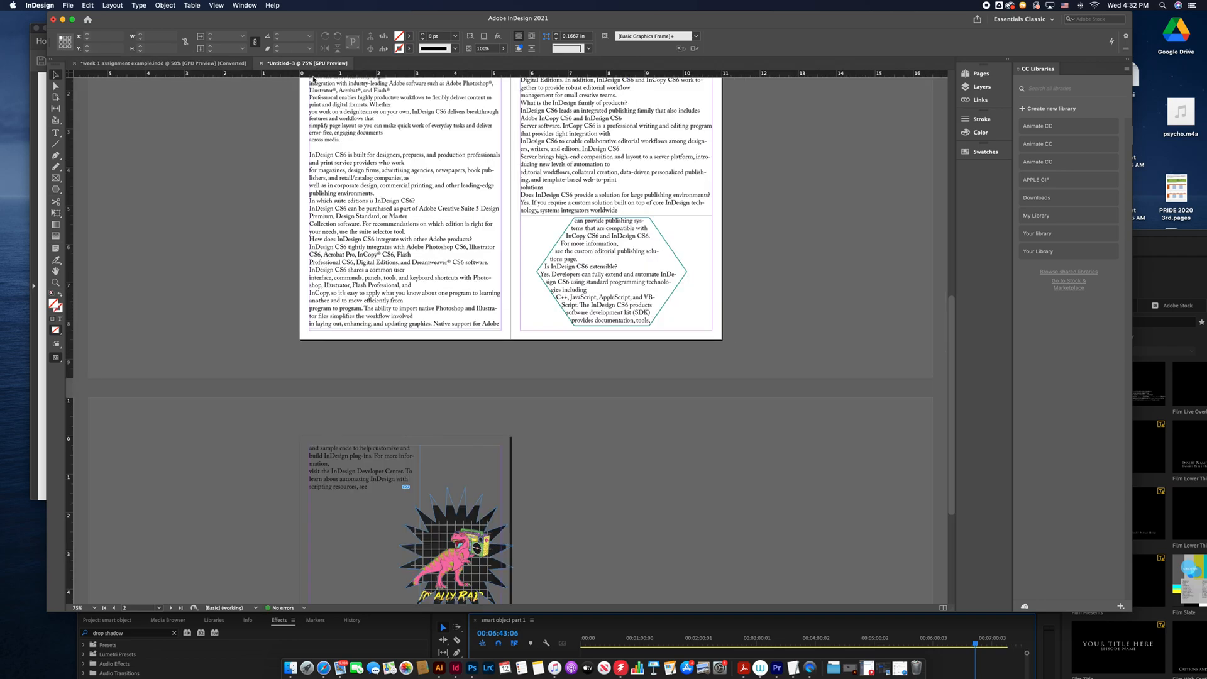
scroll(371, 185, "up", 4)
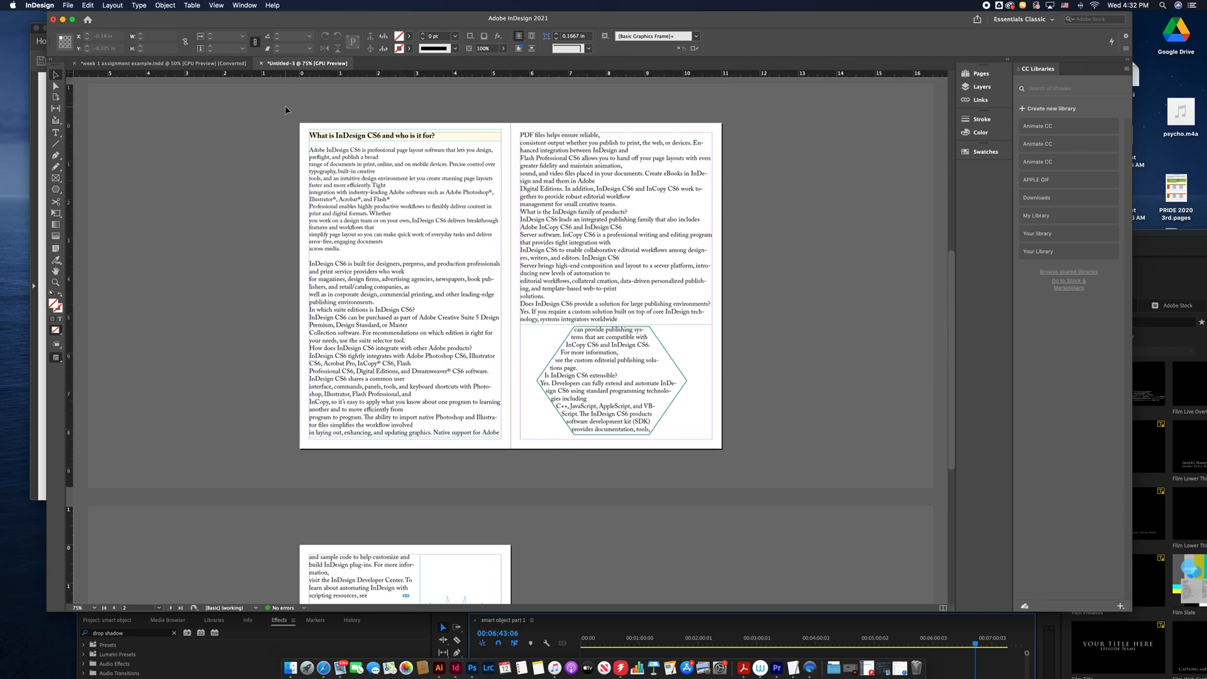
Save the booklet in the week 1 folder as an InDesign 2021 document named "indesign practice" followed by the student's first name.
left_click(68, 5)
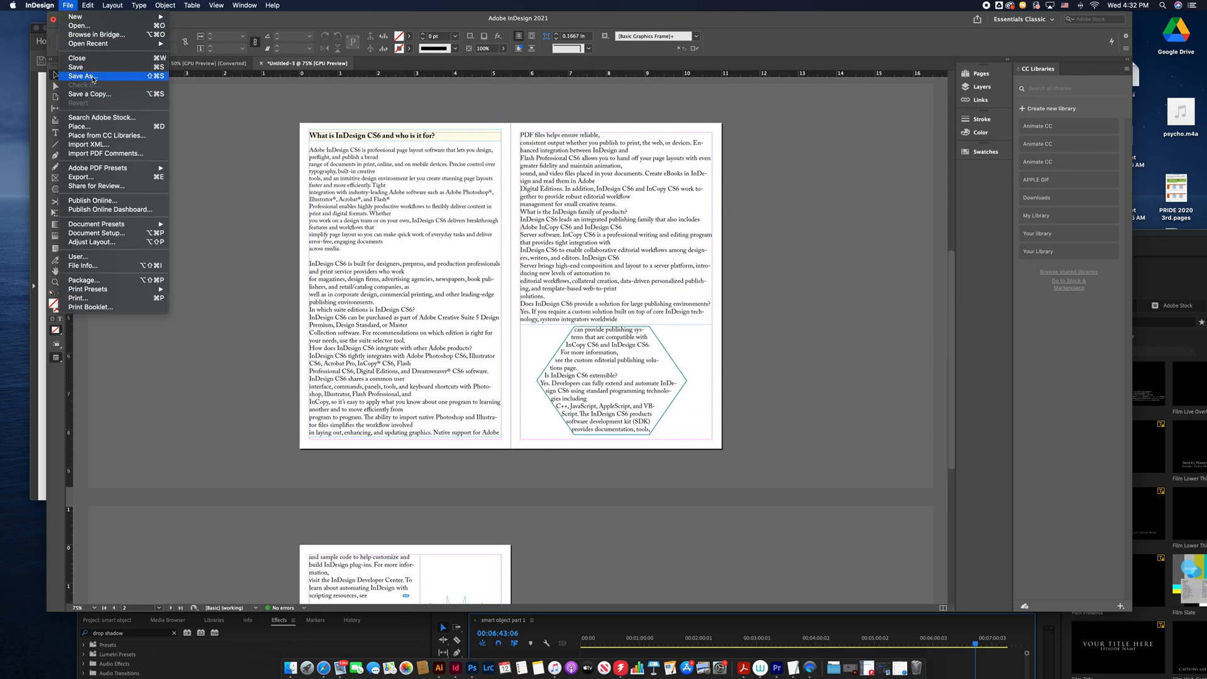
left_click(93, 79)
scroll(636, 203, "down", 1)
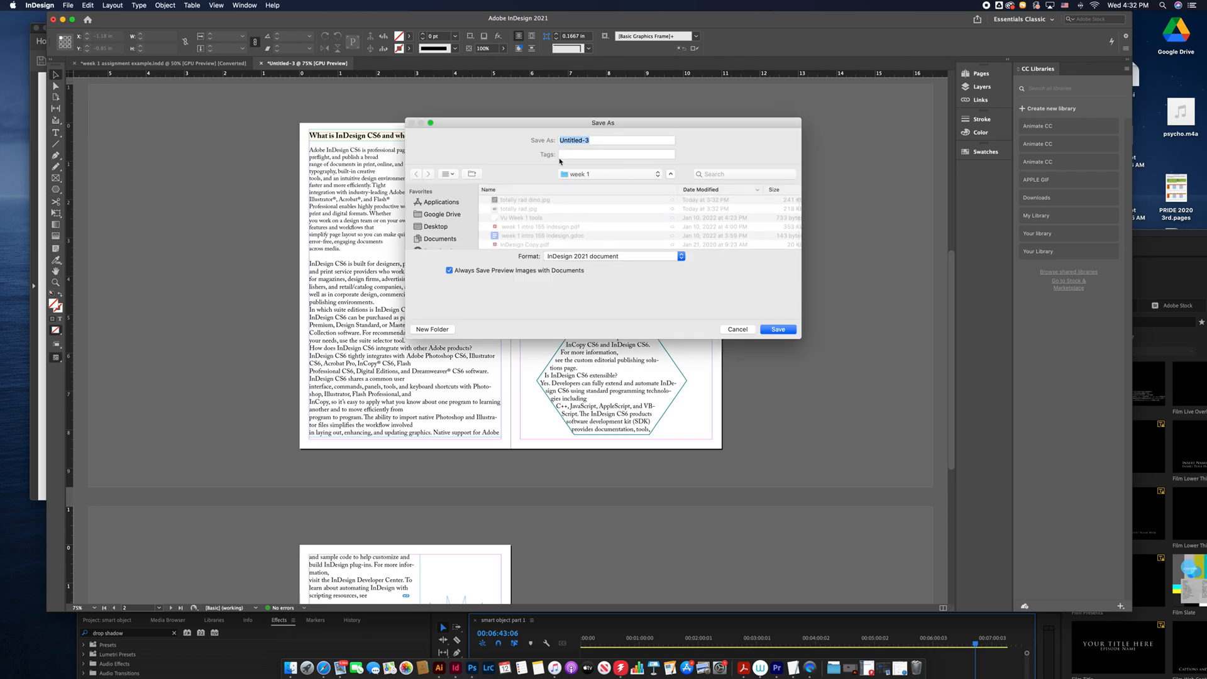
type("indesign practice Jenn")
left_click(790, 331)
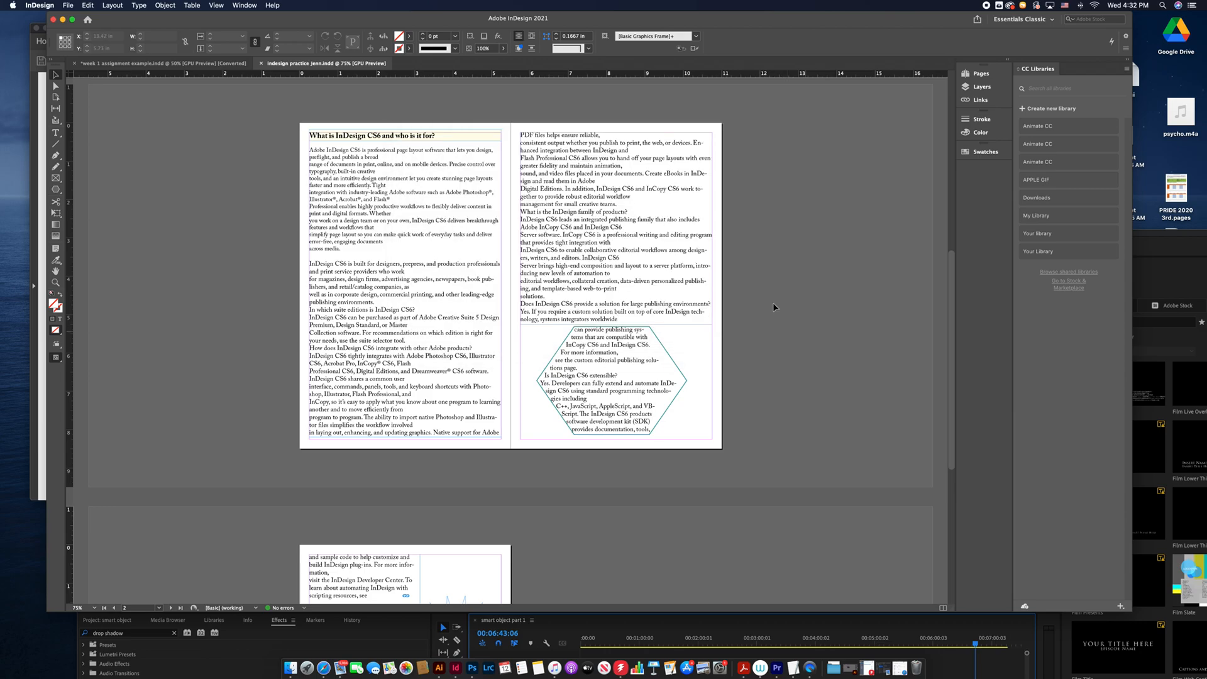
left_click(69, 5)
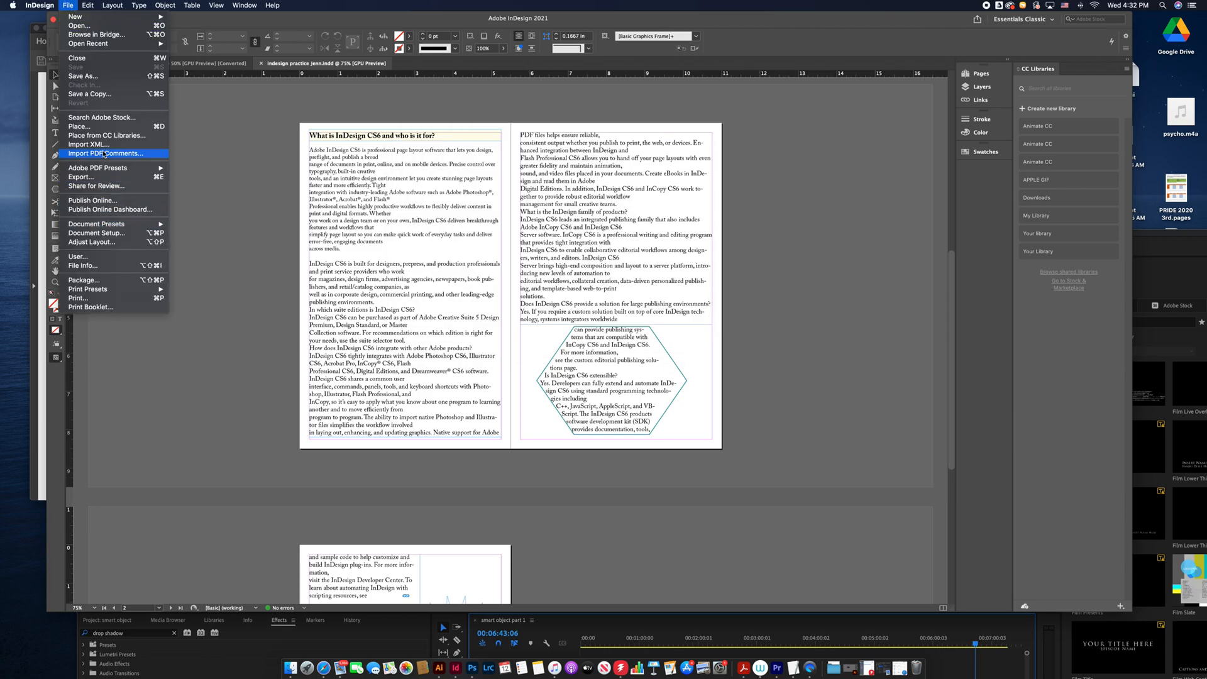
left_click(101, 77)
left_click(586, 256)
left_click(735, 331)
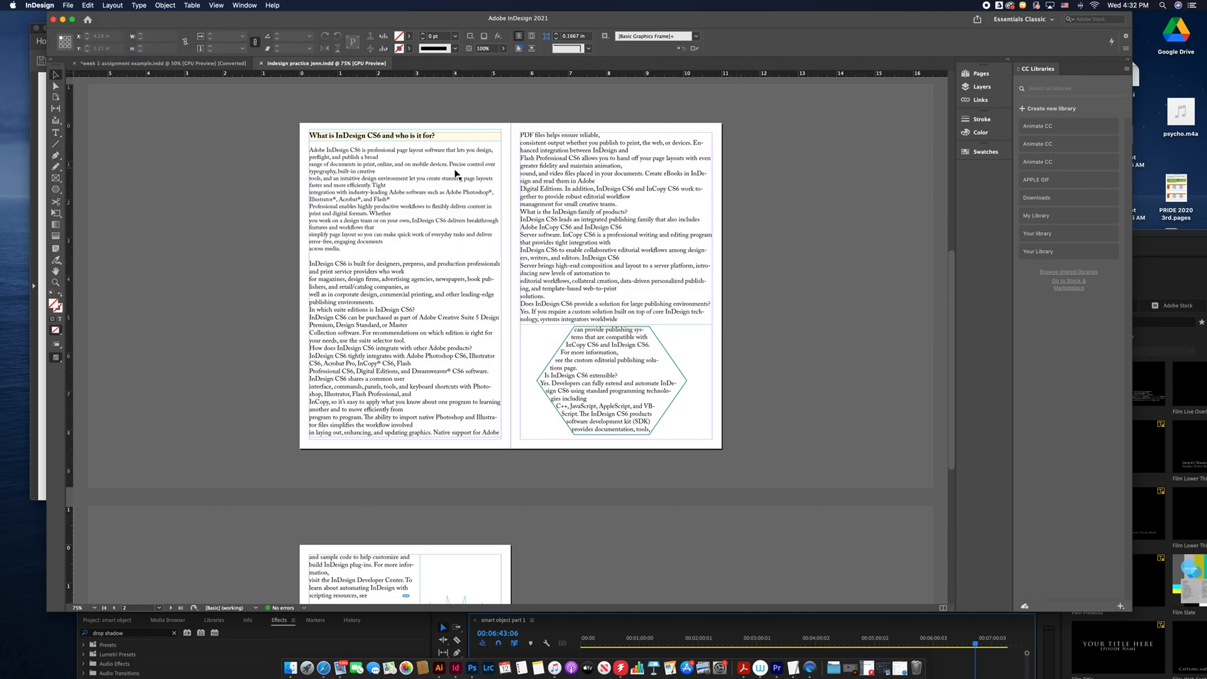
Export all the booklet's pages as an Adobe PDF (Print) file with the Press Quality preset, and minimize the InDesign window.
left_click(68, 5)
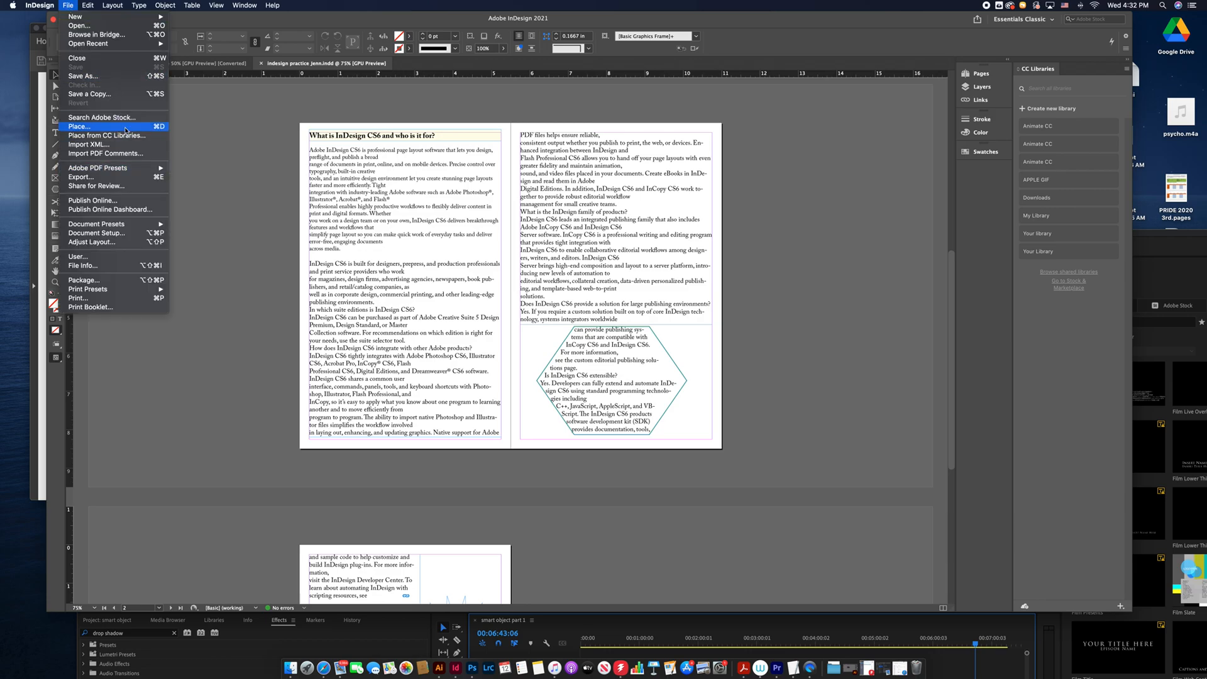
left_click(113, 181)
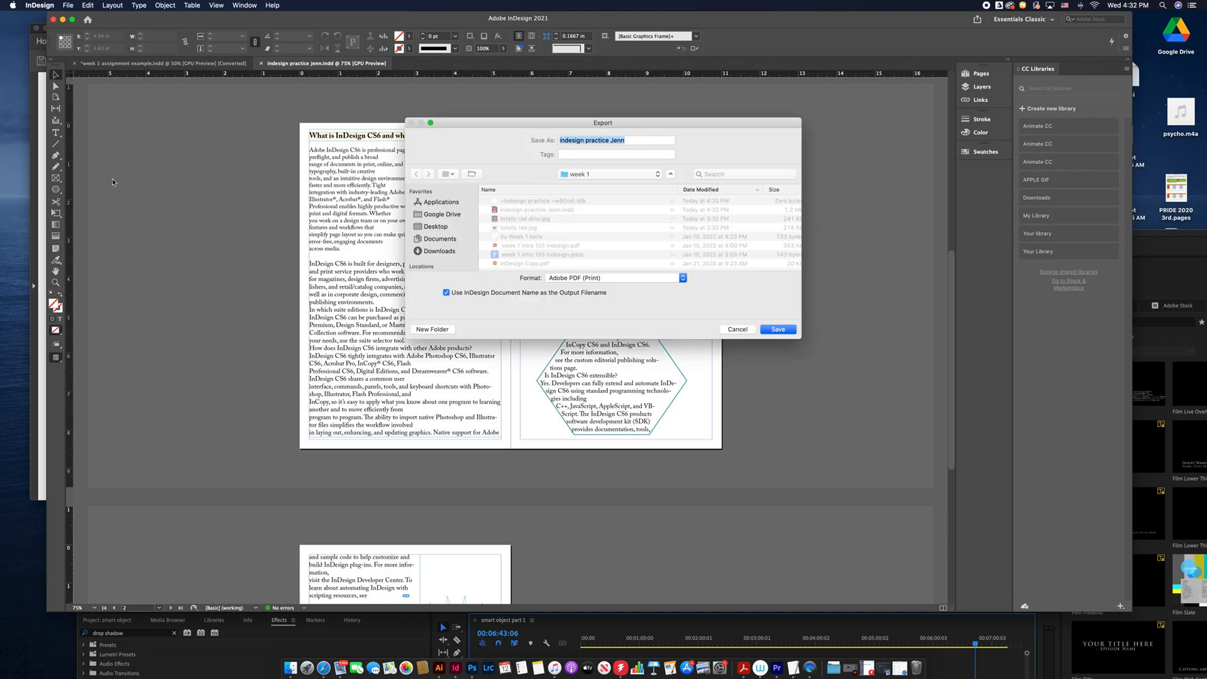
left_click(779, 330)
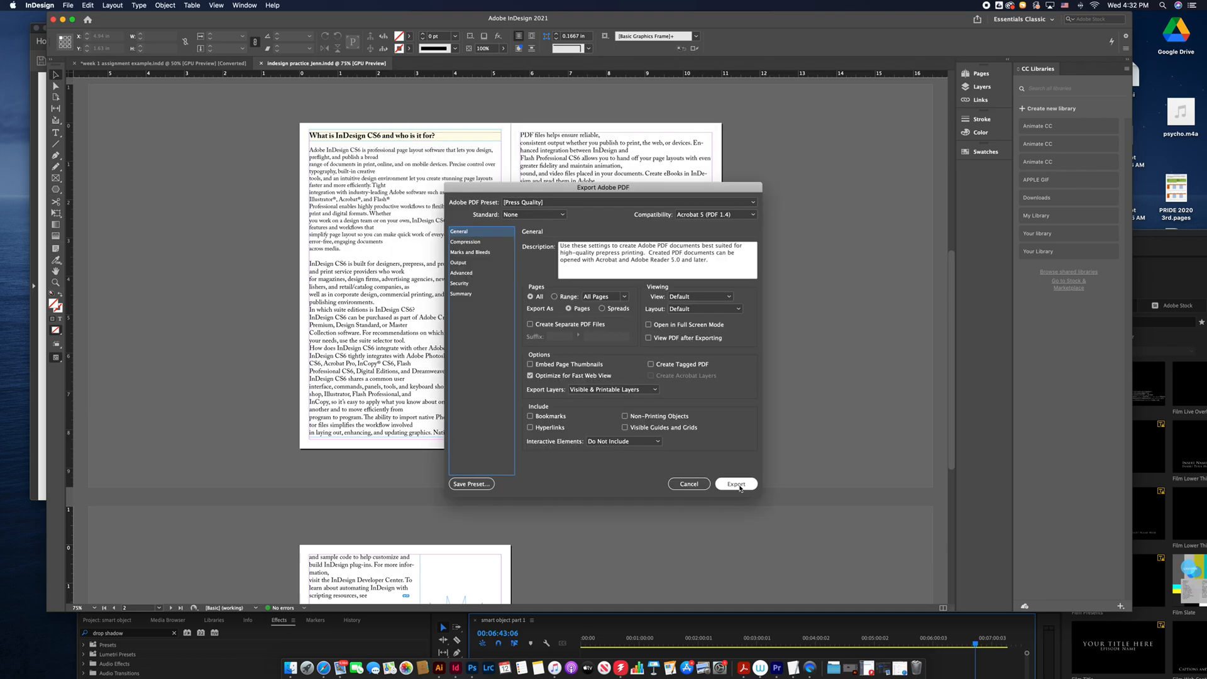
left_click(737, 485)
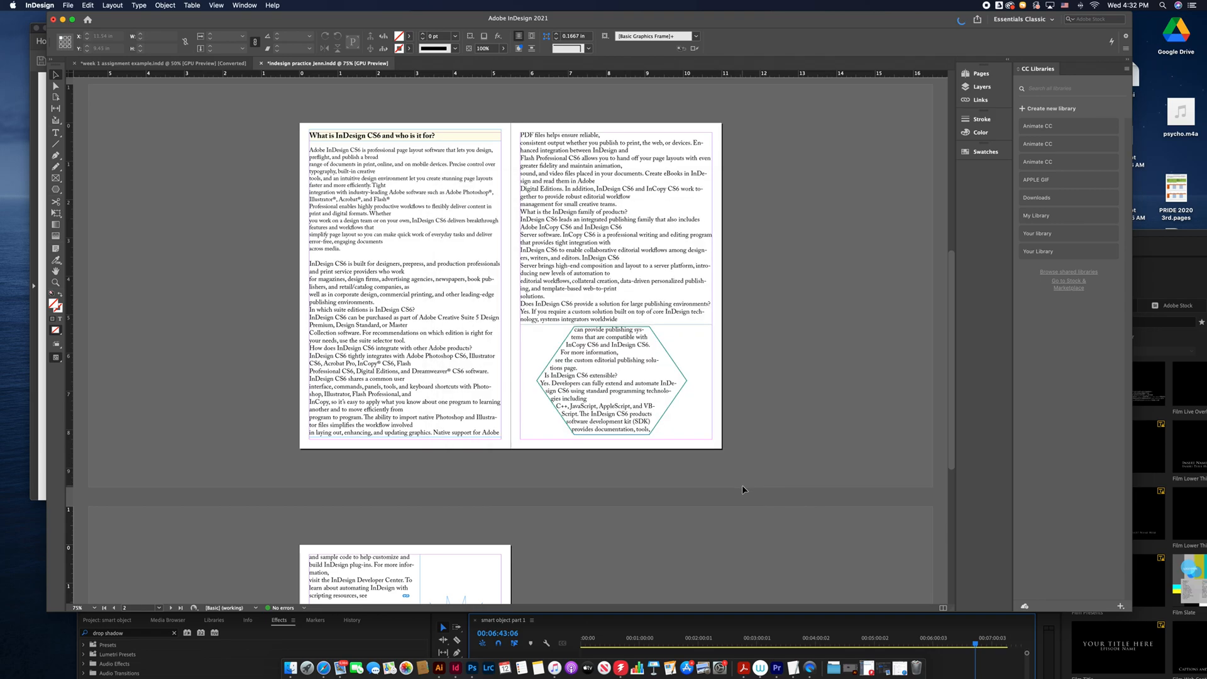
left_click(717, 393)
left_click(63, 20)
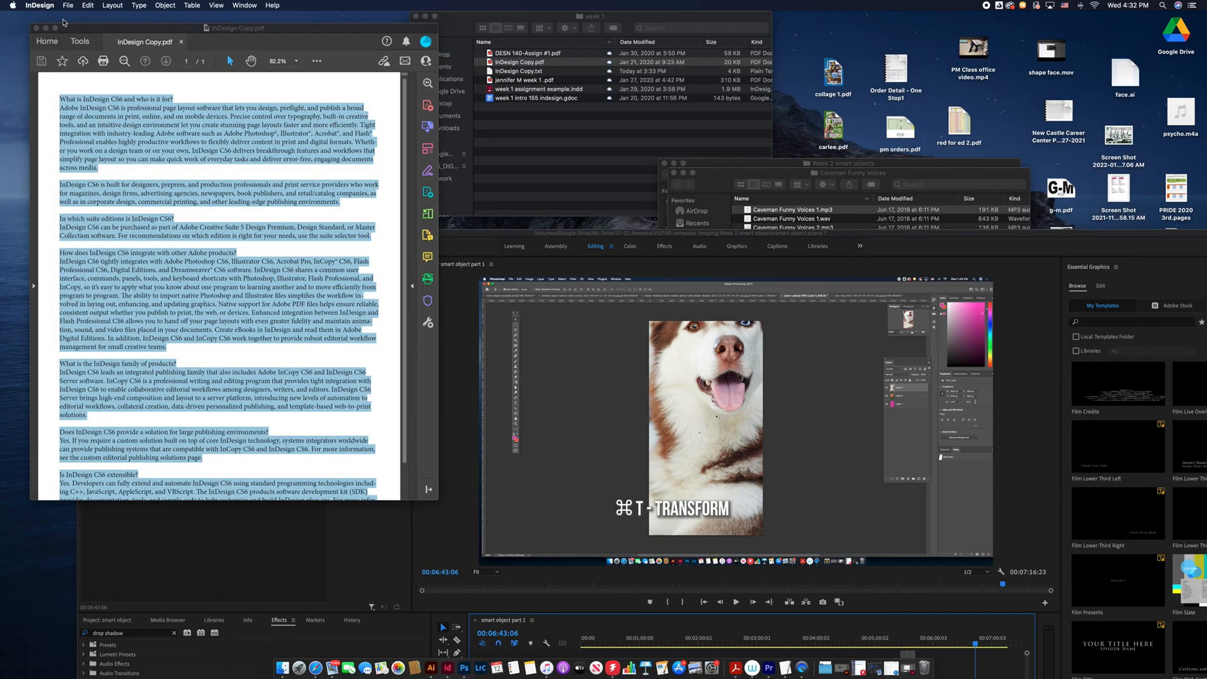
Close the InDesign Copy PDF, the InDesign Copy text file and the week 1 folder window.
left_click(37, 28)
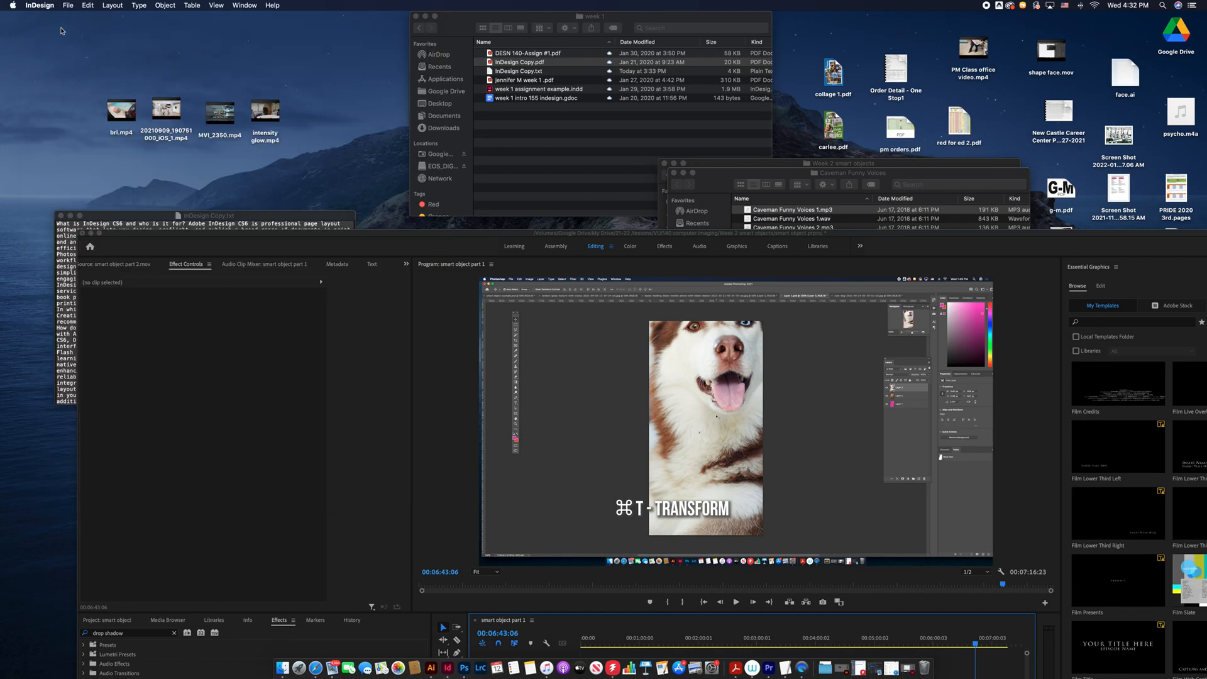
left_click(61, 216)
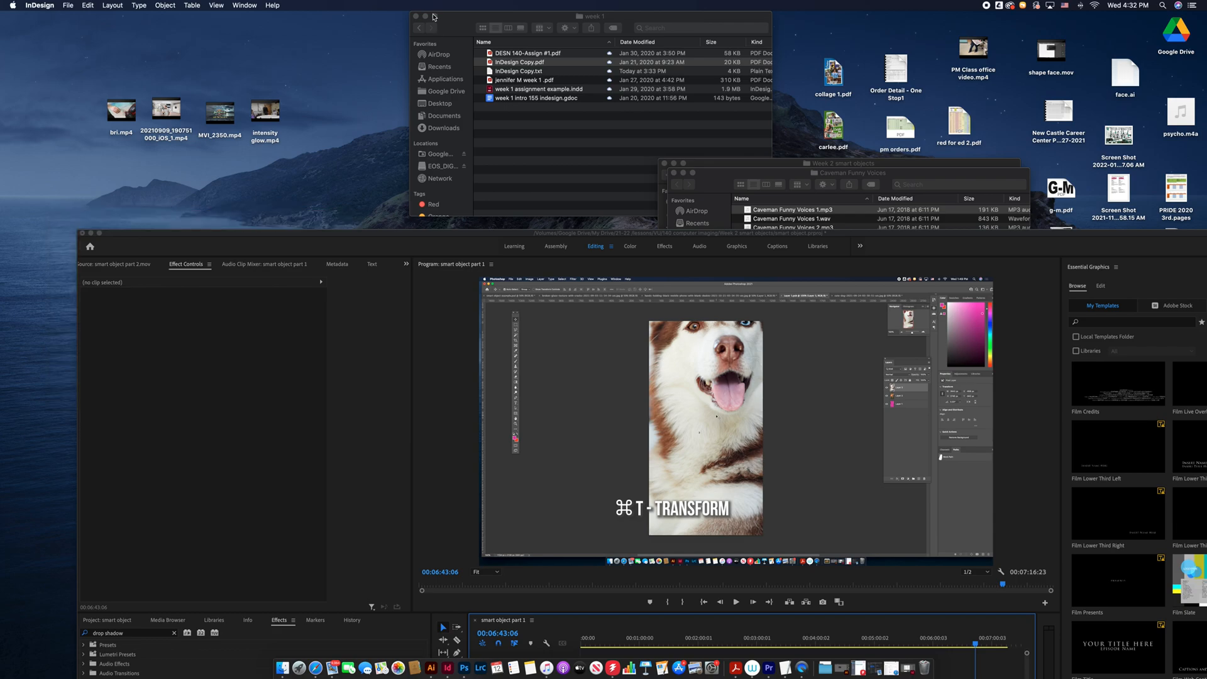
left_click(415, 17)
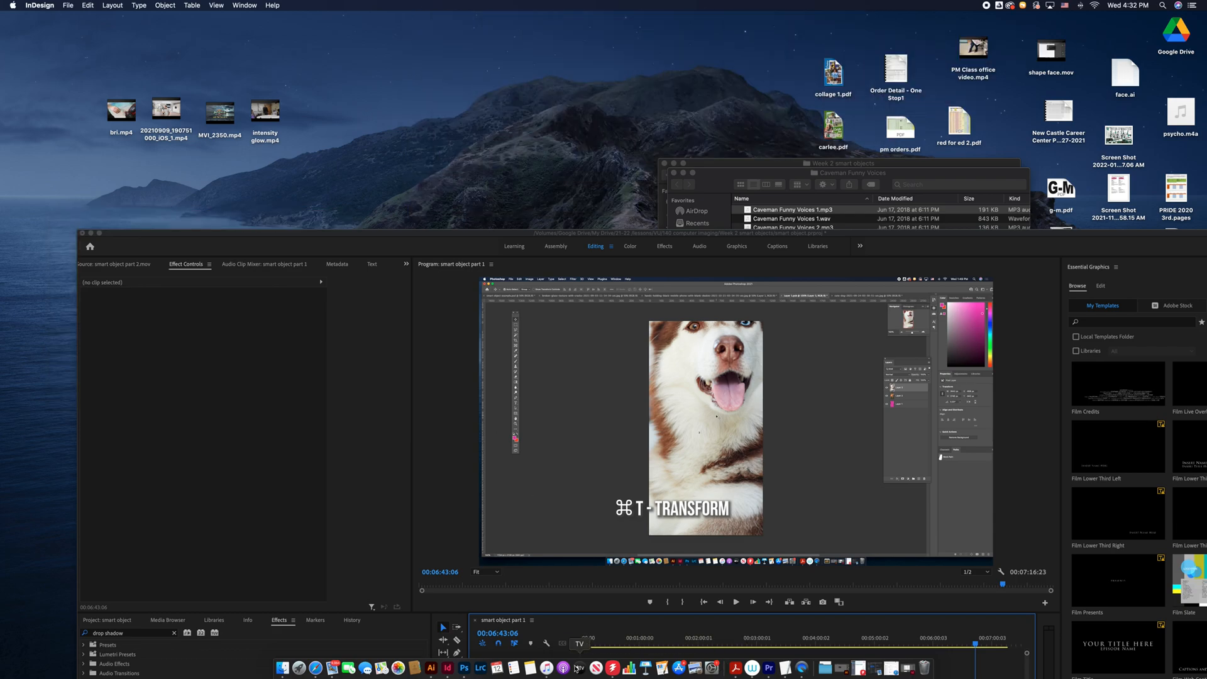
Switch to Fiery Command WorkStation and, in the finishing properties of postcards NC.pdf, set the fold style to Half-fold and choose a fold order.
left_click(613, 667)
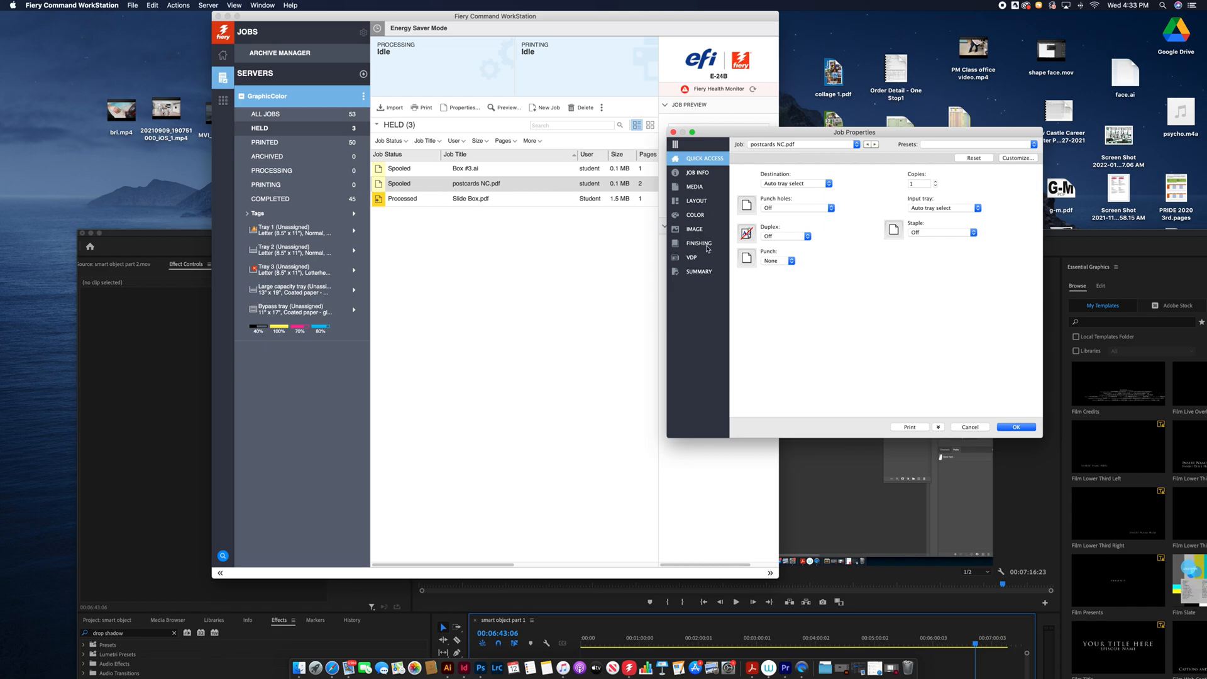
left_click(702, 202)
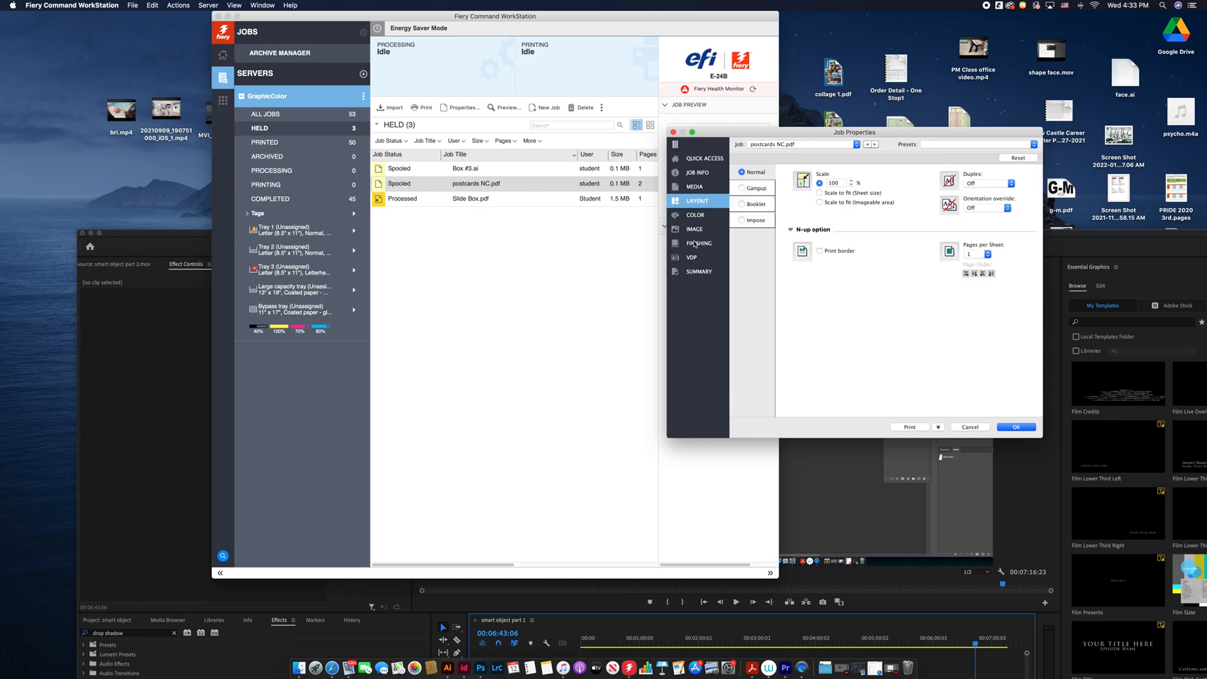
left_click(695, 244)
scroll(884, 295, "down", 10)
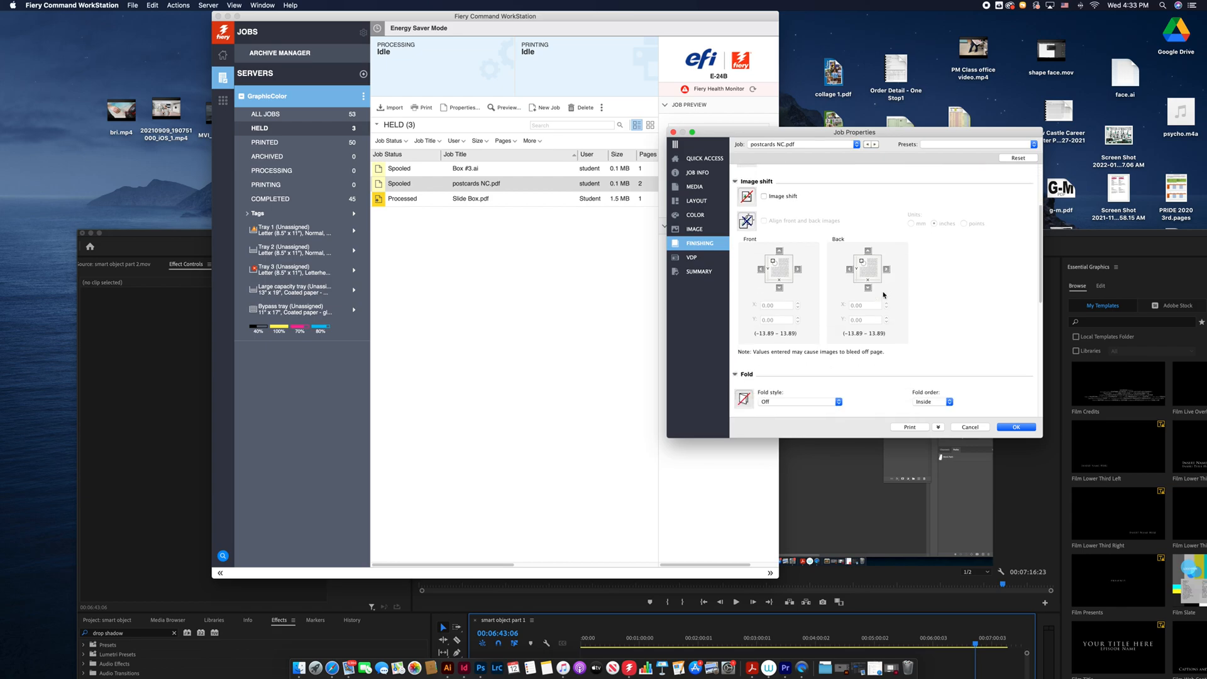
left_click(813, 248)
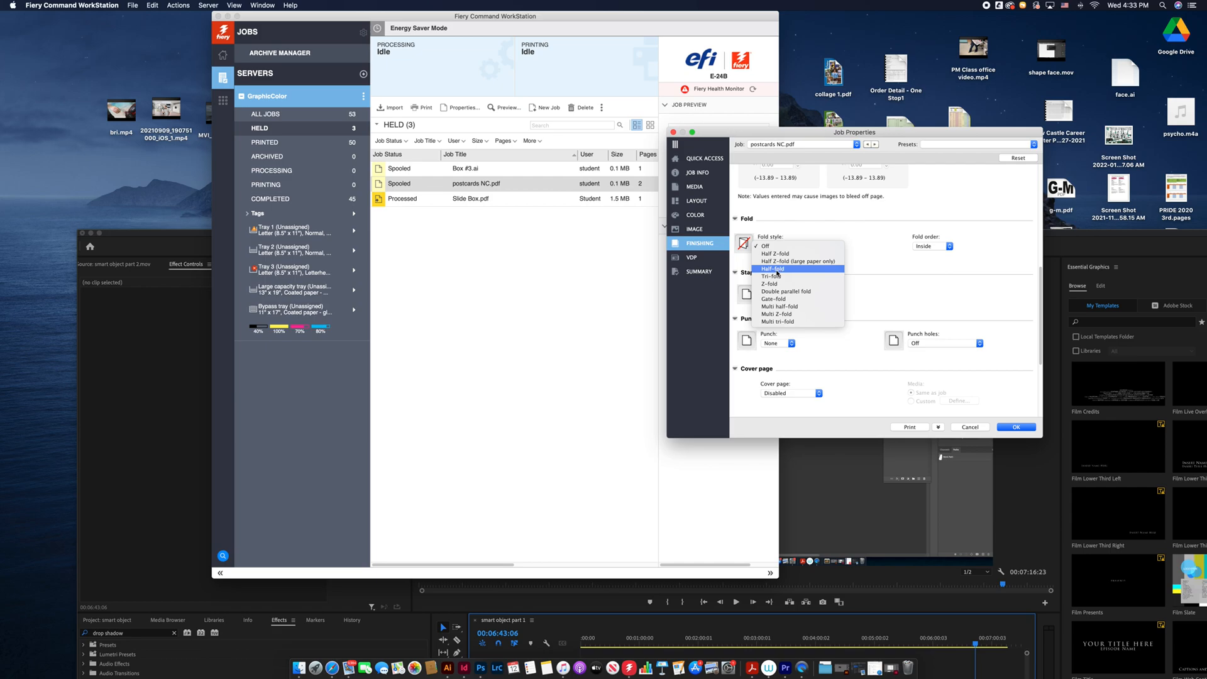
left_click(776, 271)
left_click(972, 367)
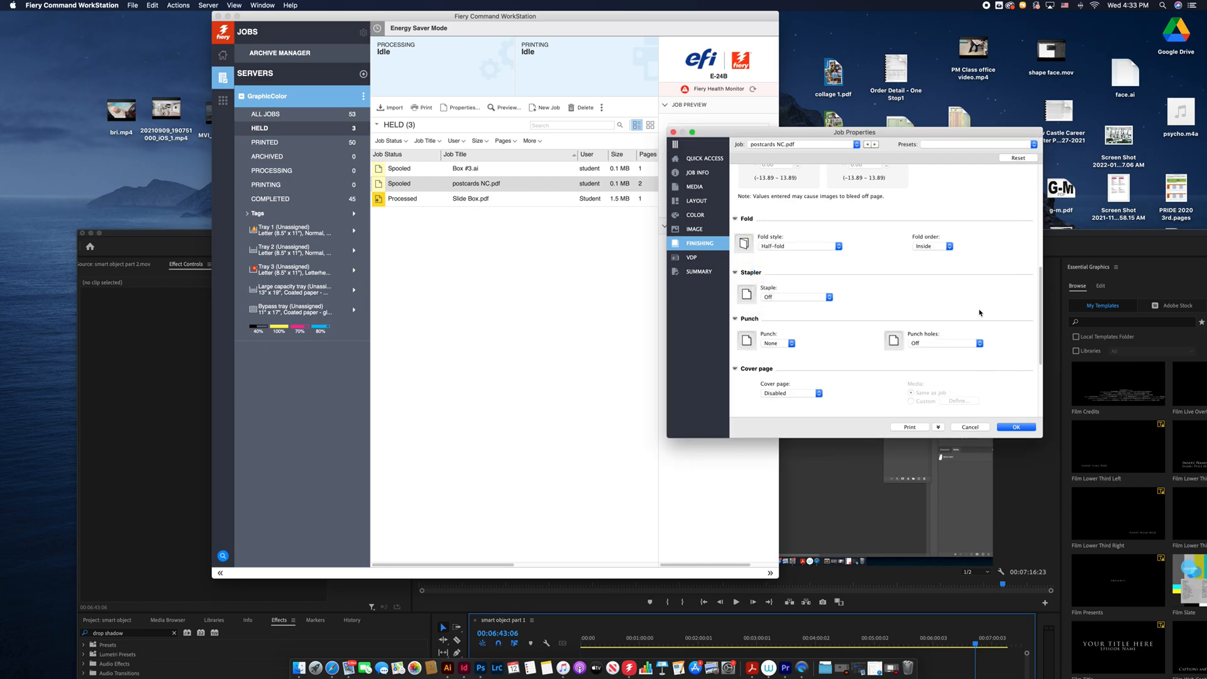
left_click(938, 250)
left_click(932, 257)
Set the postcards NC.pdf job's duplex option to Open to left and apply the job properties.
left_click(705, 158)
left_click(786, 236)
left_click(782, 243)
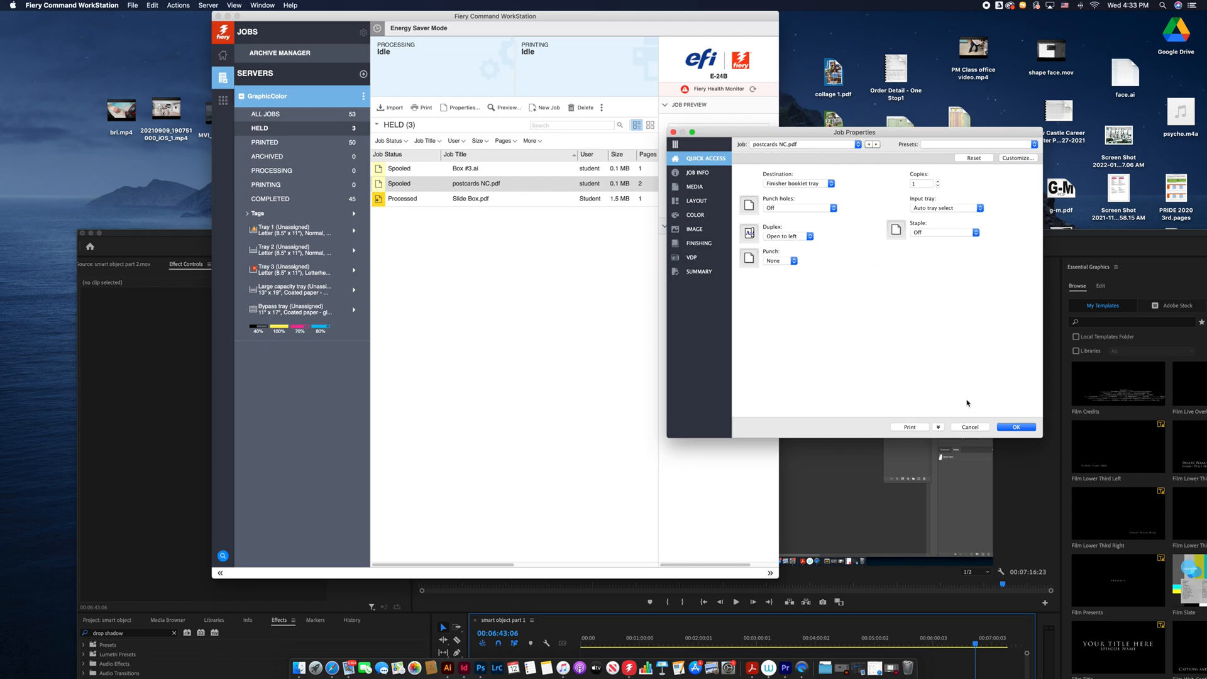
left_click(1017, 427)
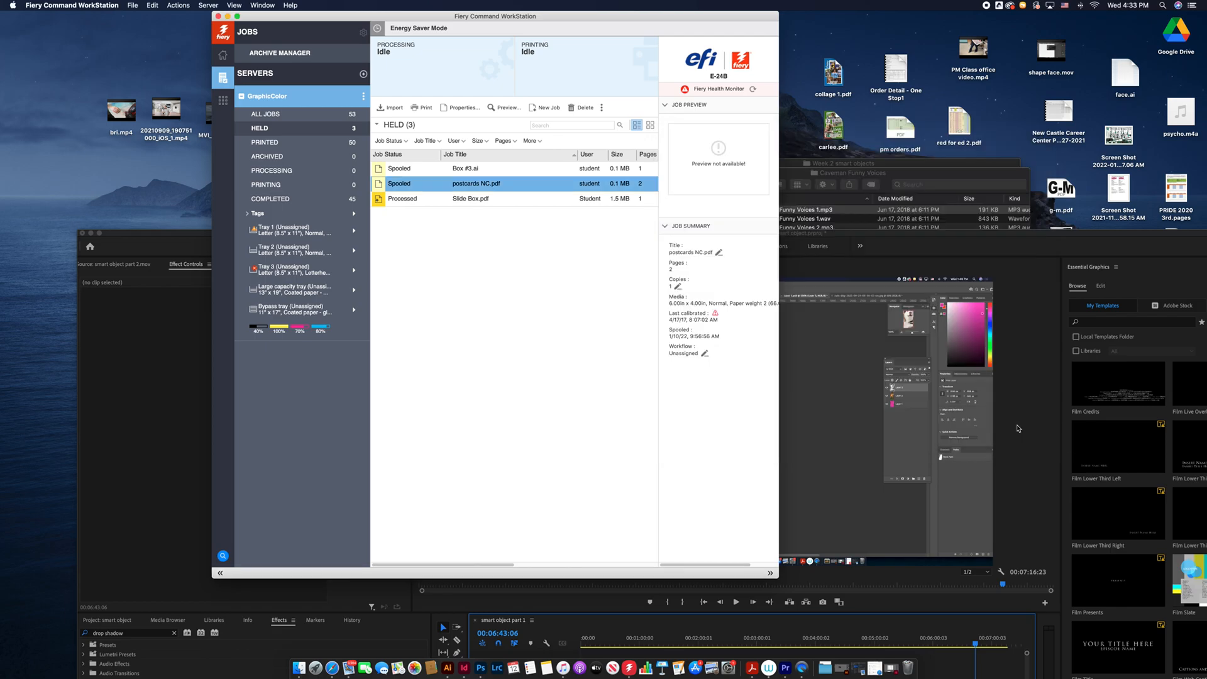